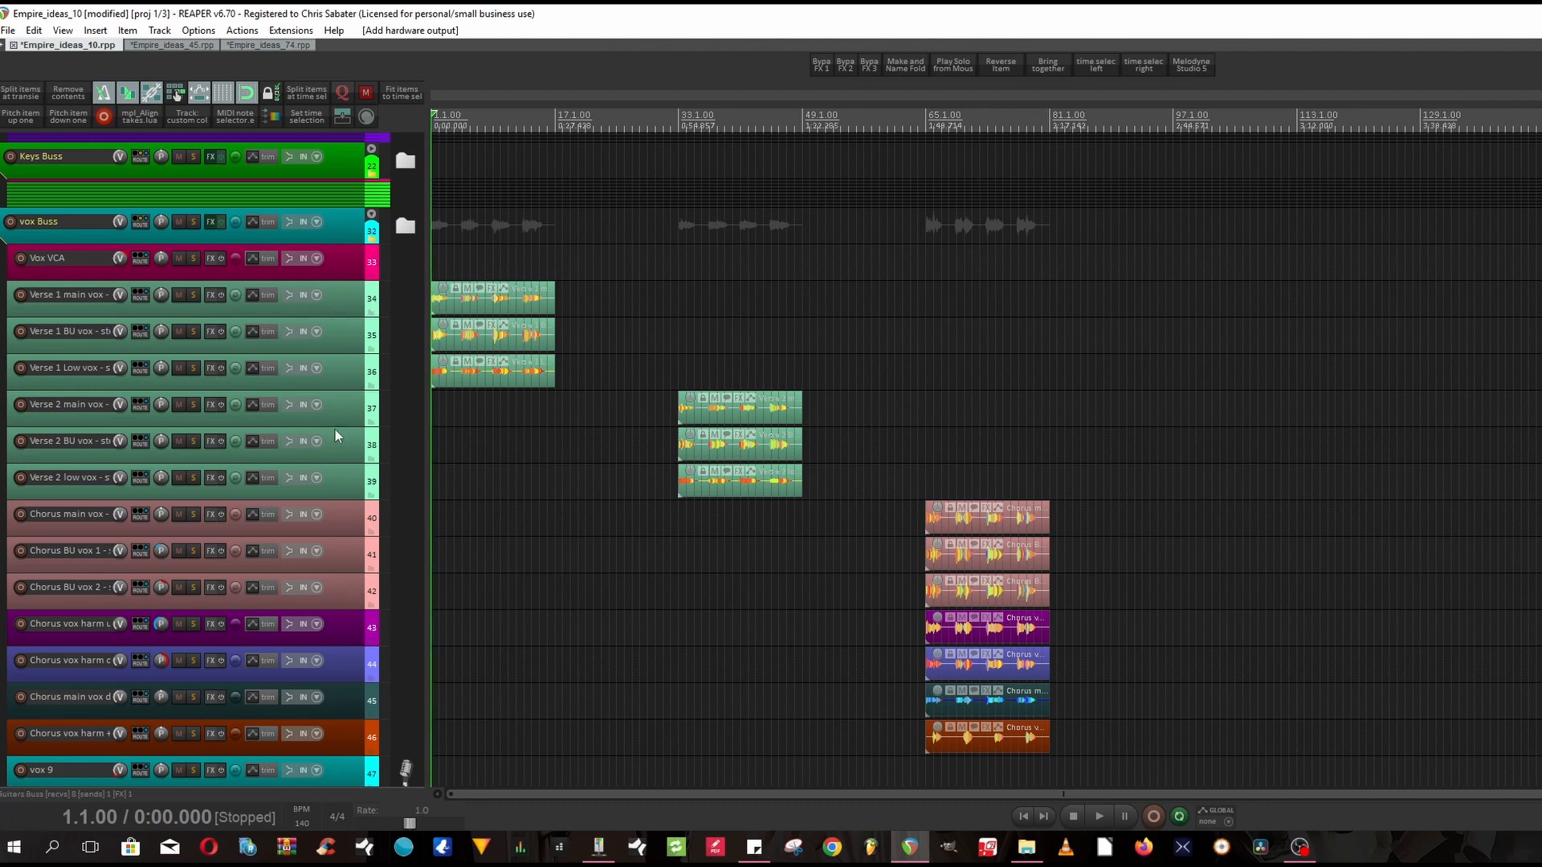
Look through the project's vocal tracks and the Samples Buss tracks.
scroll(355, 483, down, 2)
scroll(354, 483, down, 6)
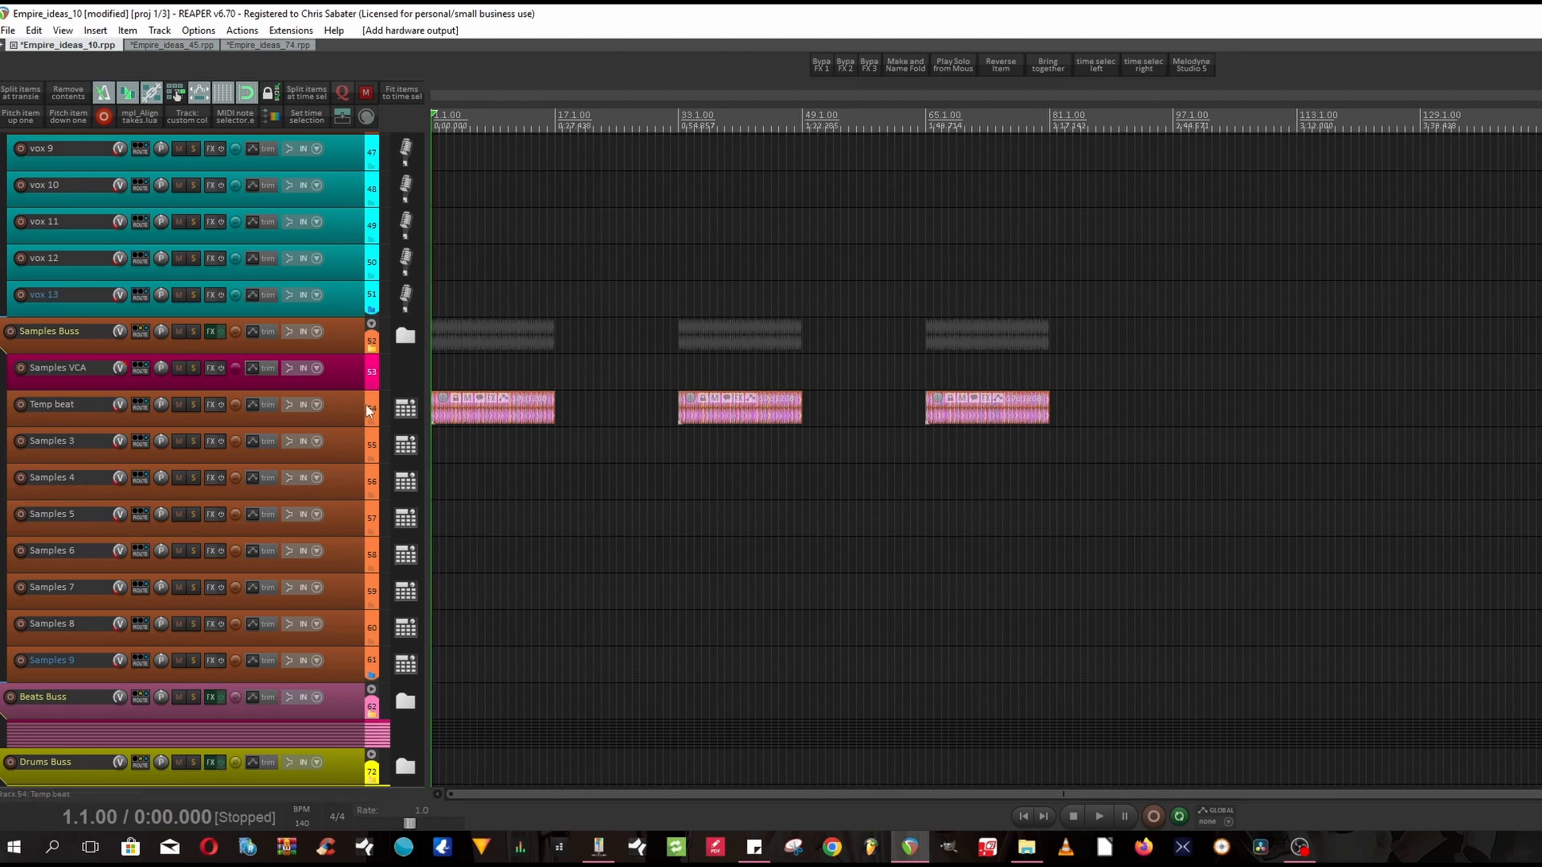
scroll(350, 411, up, 10)
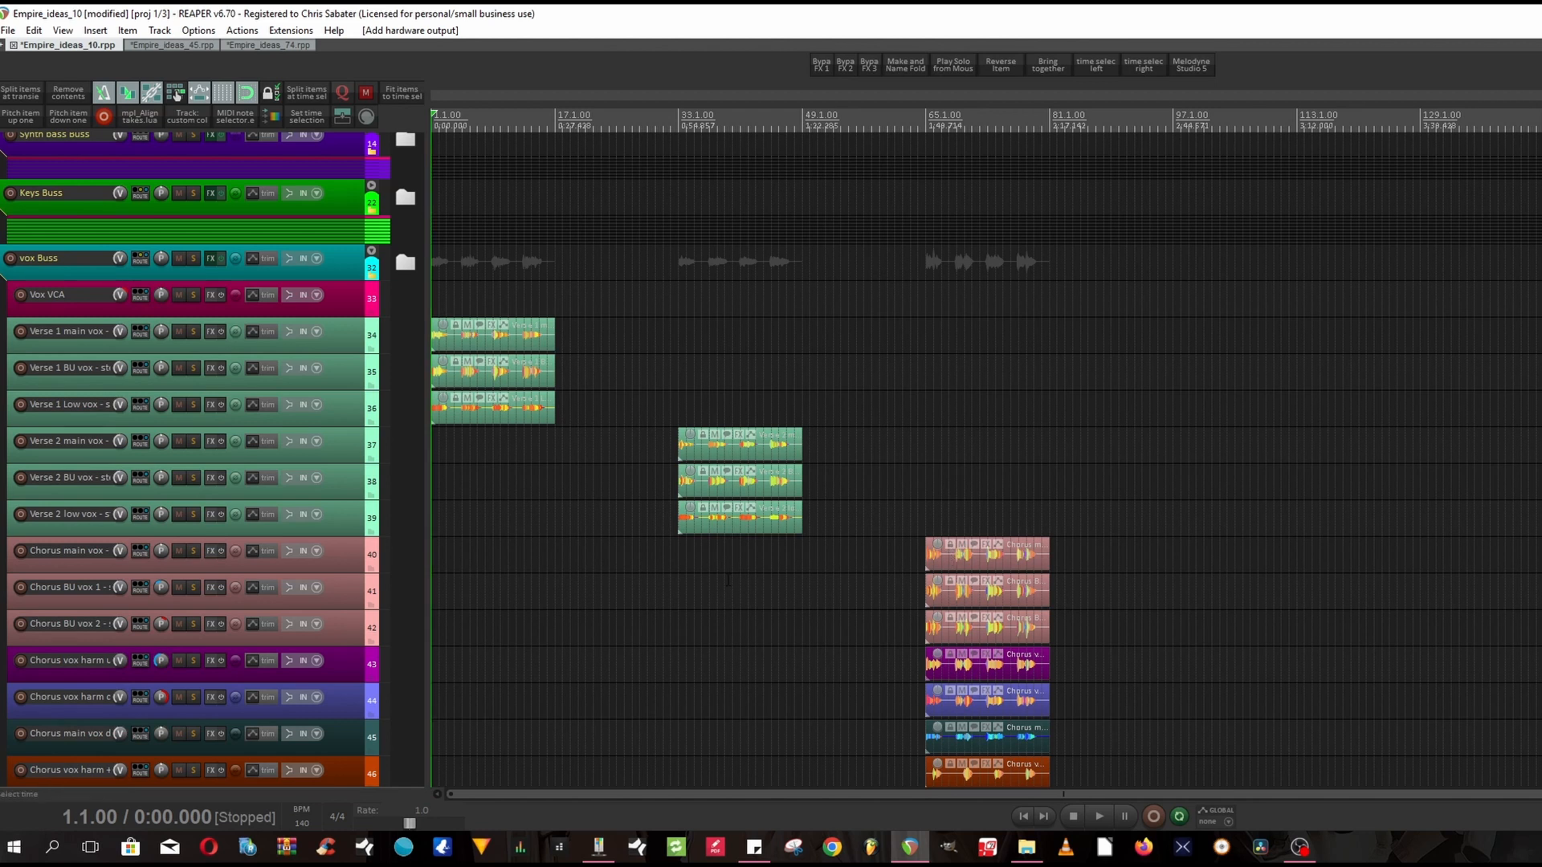
scroll(356, 558, down, 2)
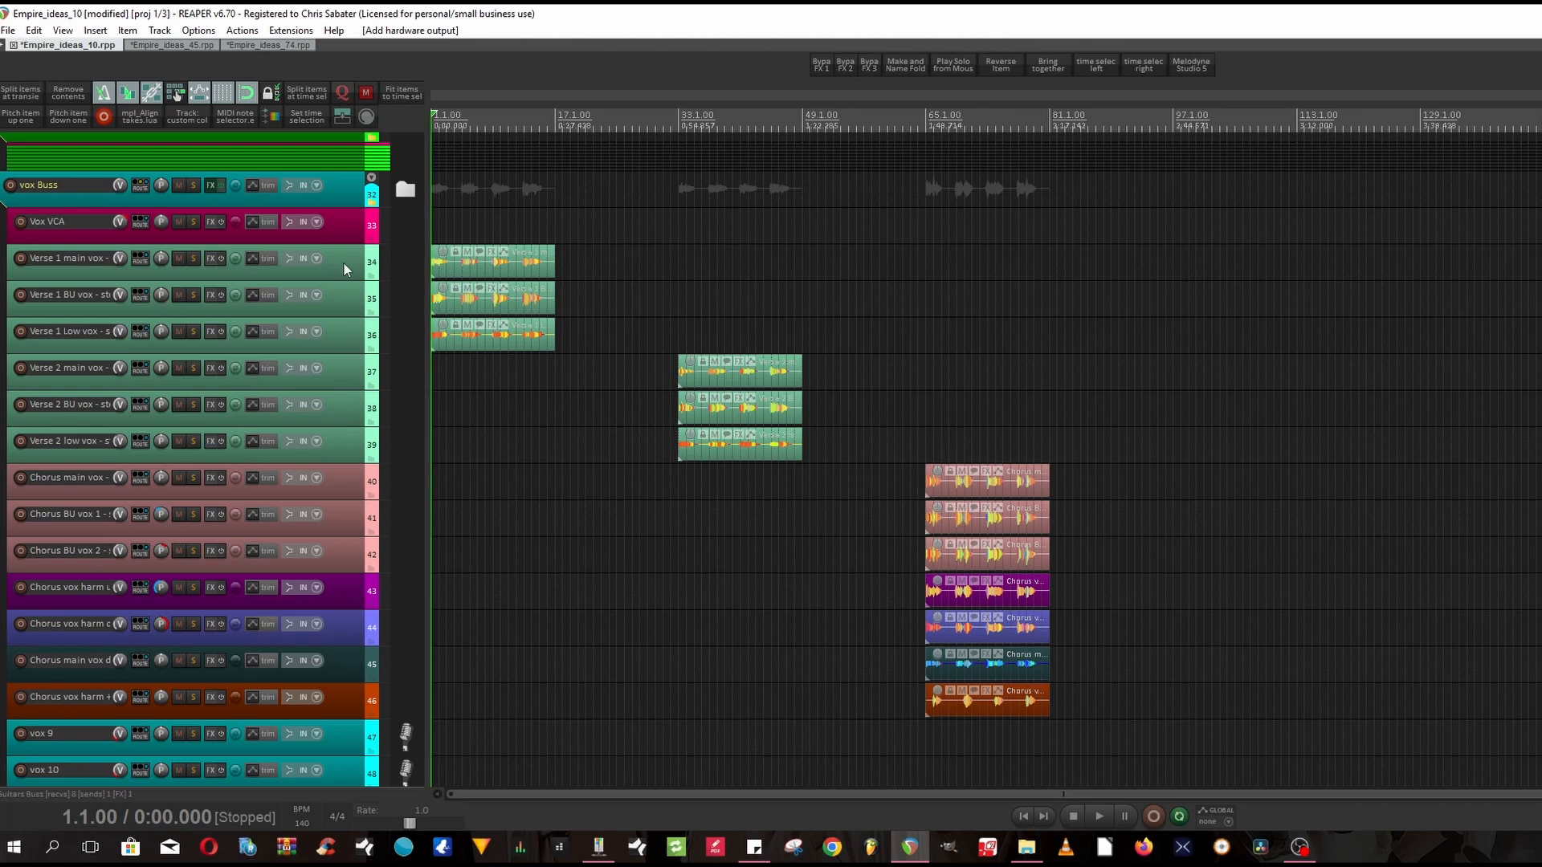
Review the verse and chorus keys in the project notes, leaving the notes as they are.
click(10, 31)
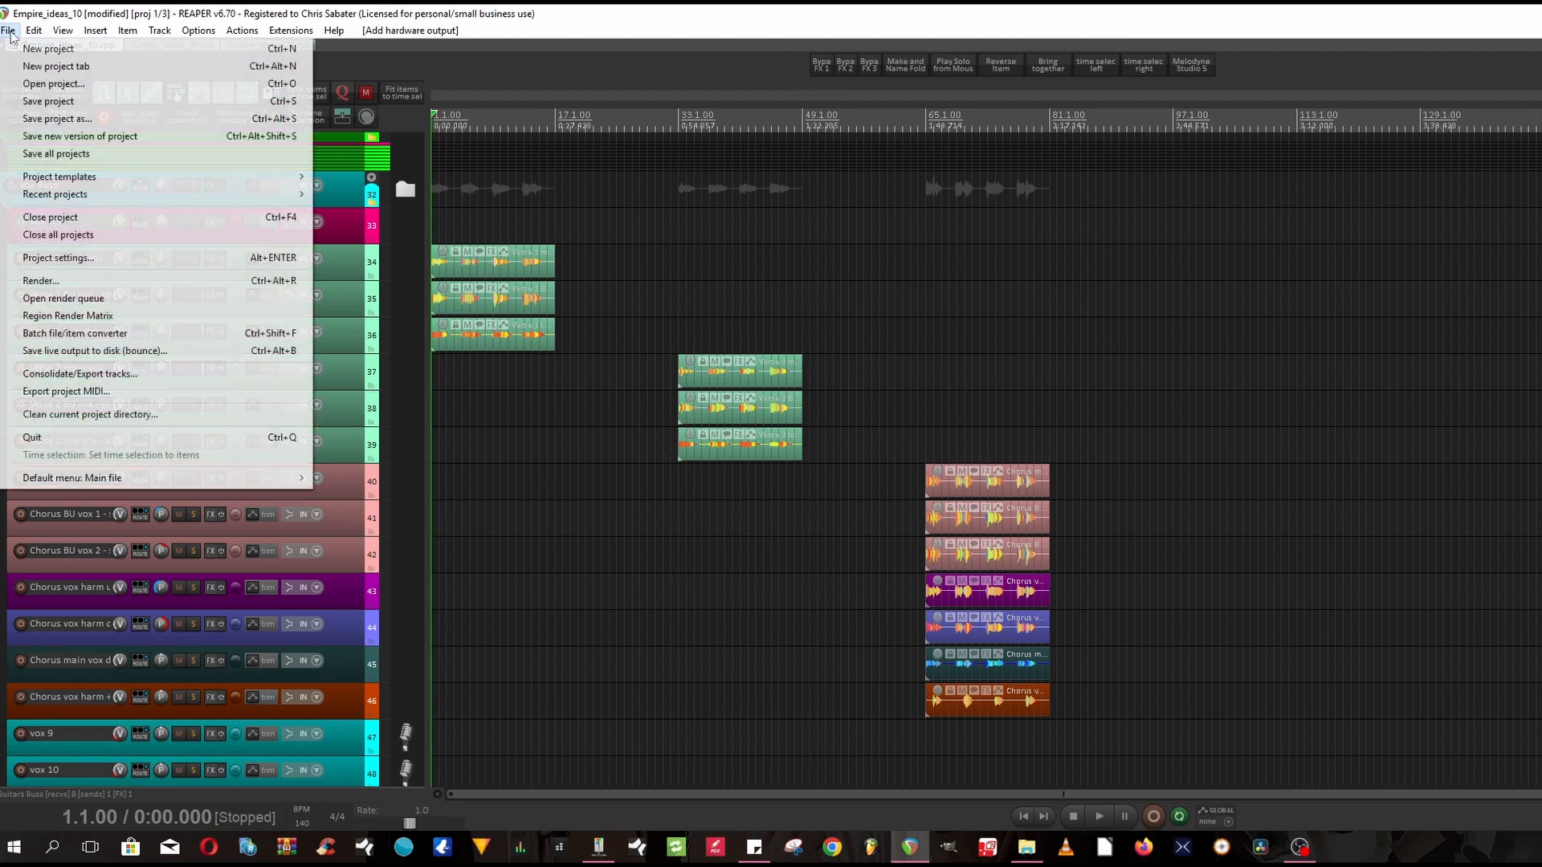
click(32, 257)
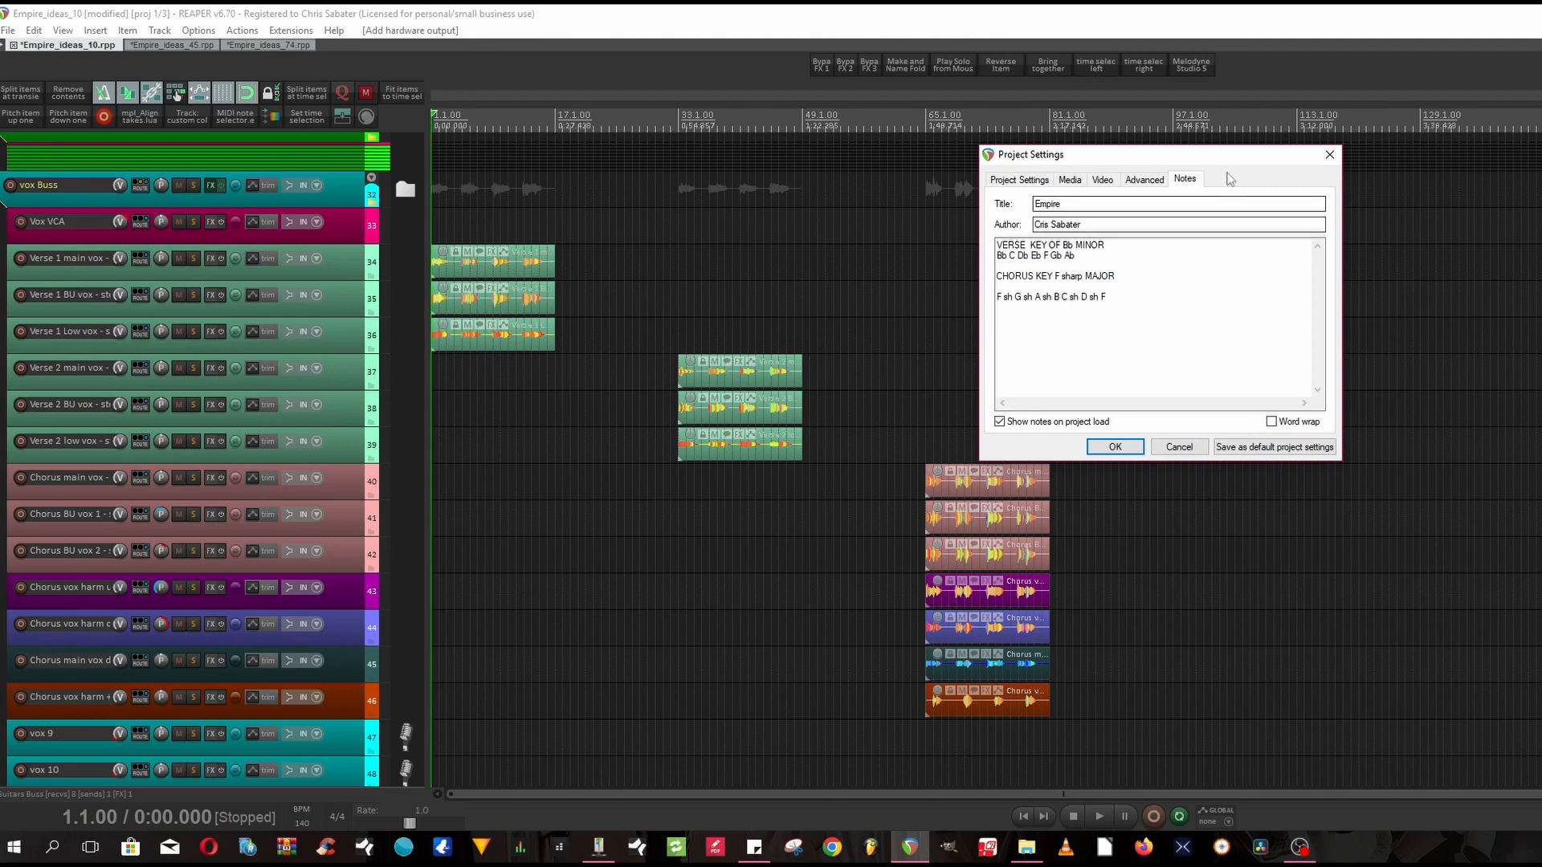
drag(1233, 161, 1301, 217)
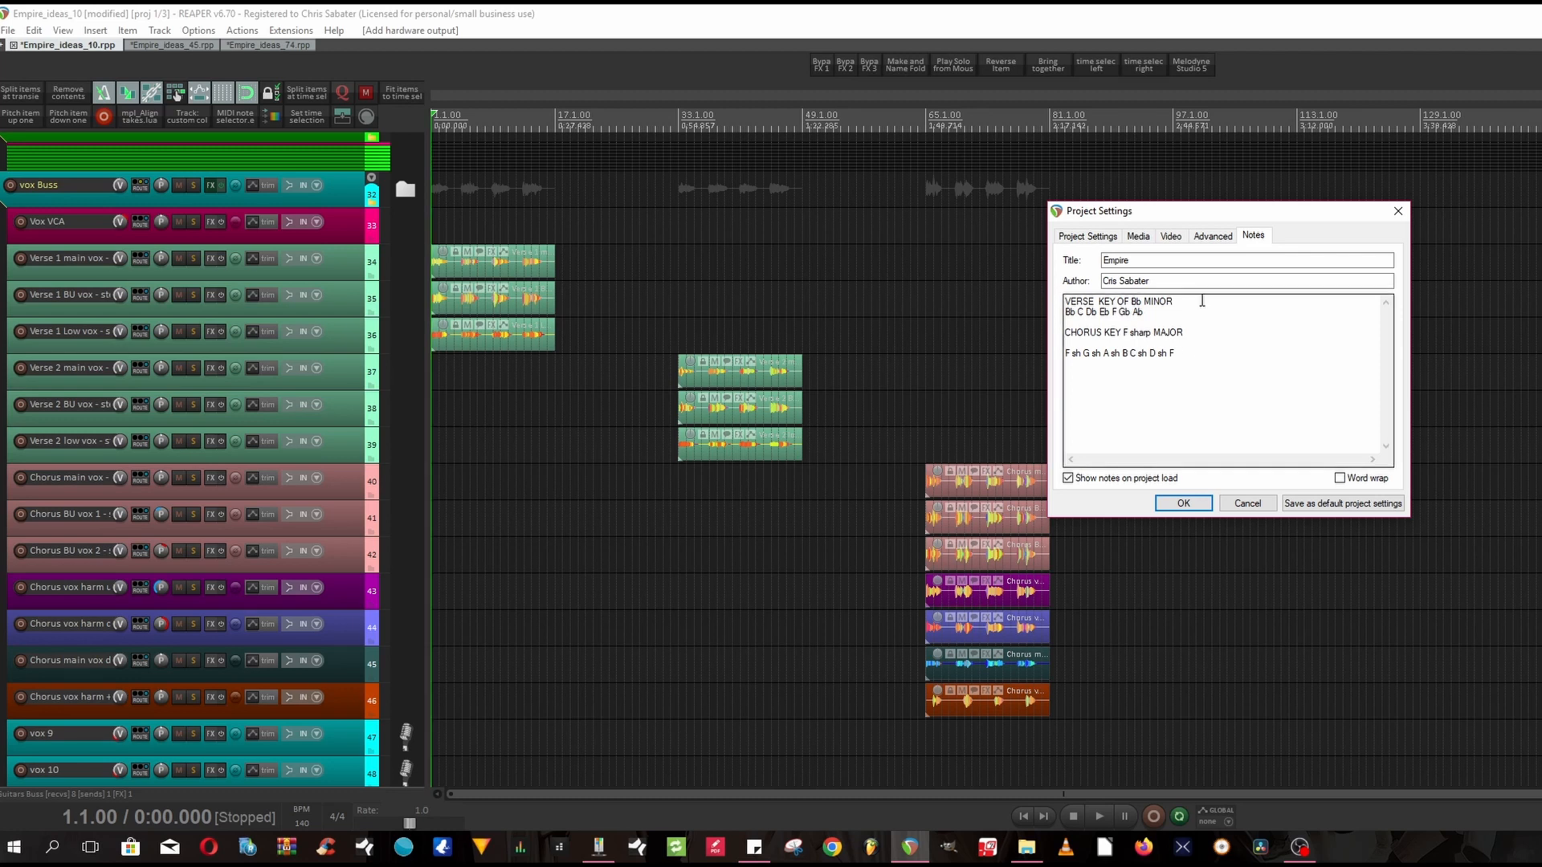
click(1182, 503)
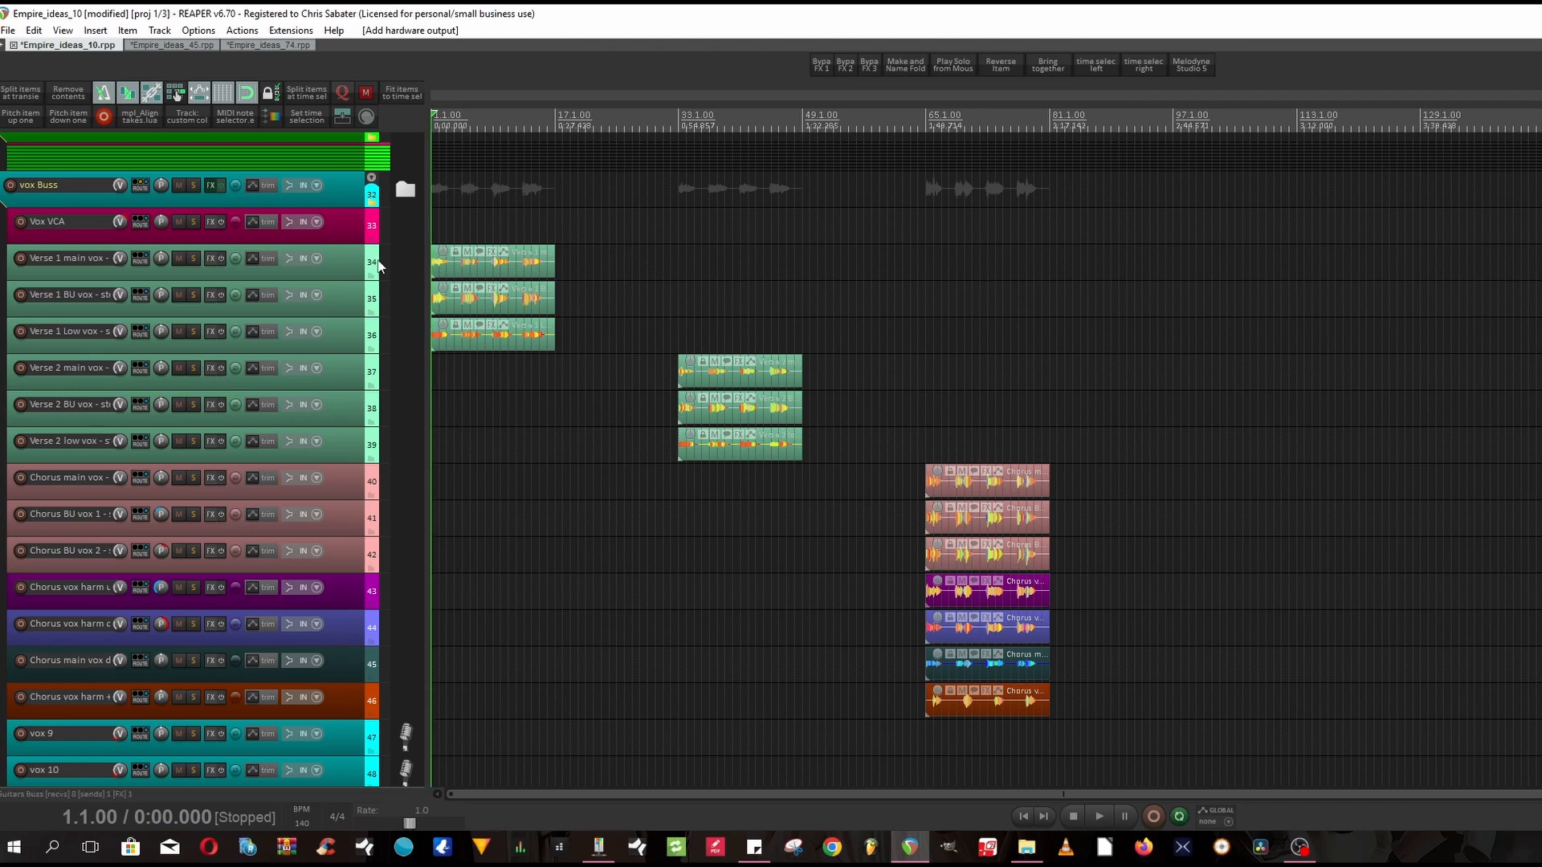
Play the three verse 1 vocals together from bar 1, and audition the Verse 1 main vox track in solo.
key(space)
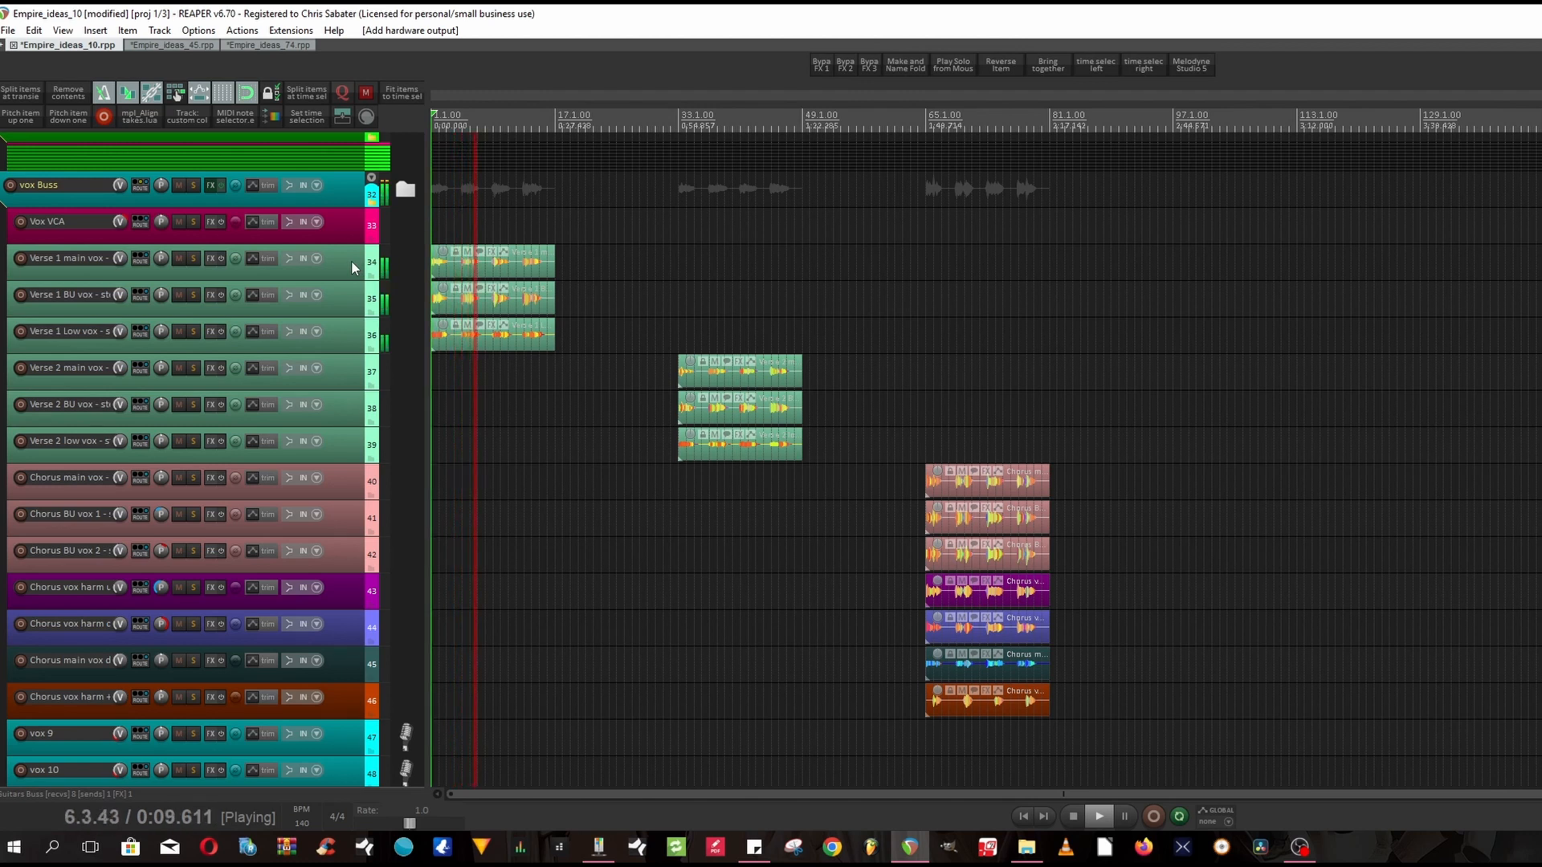
key(space)
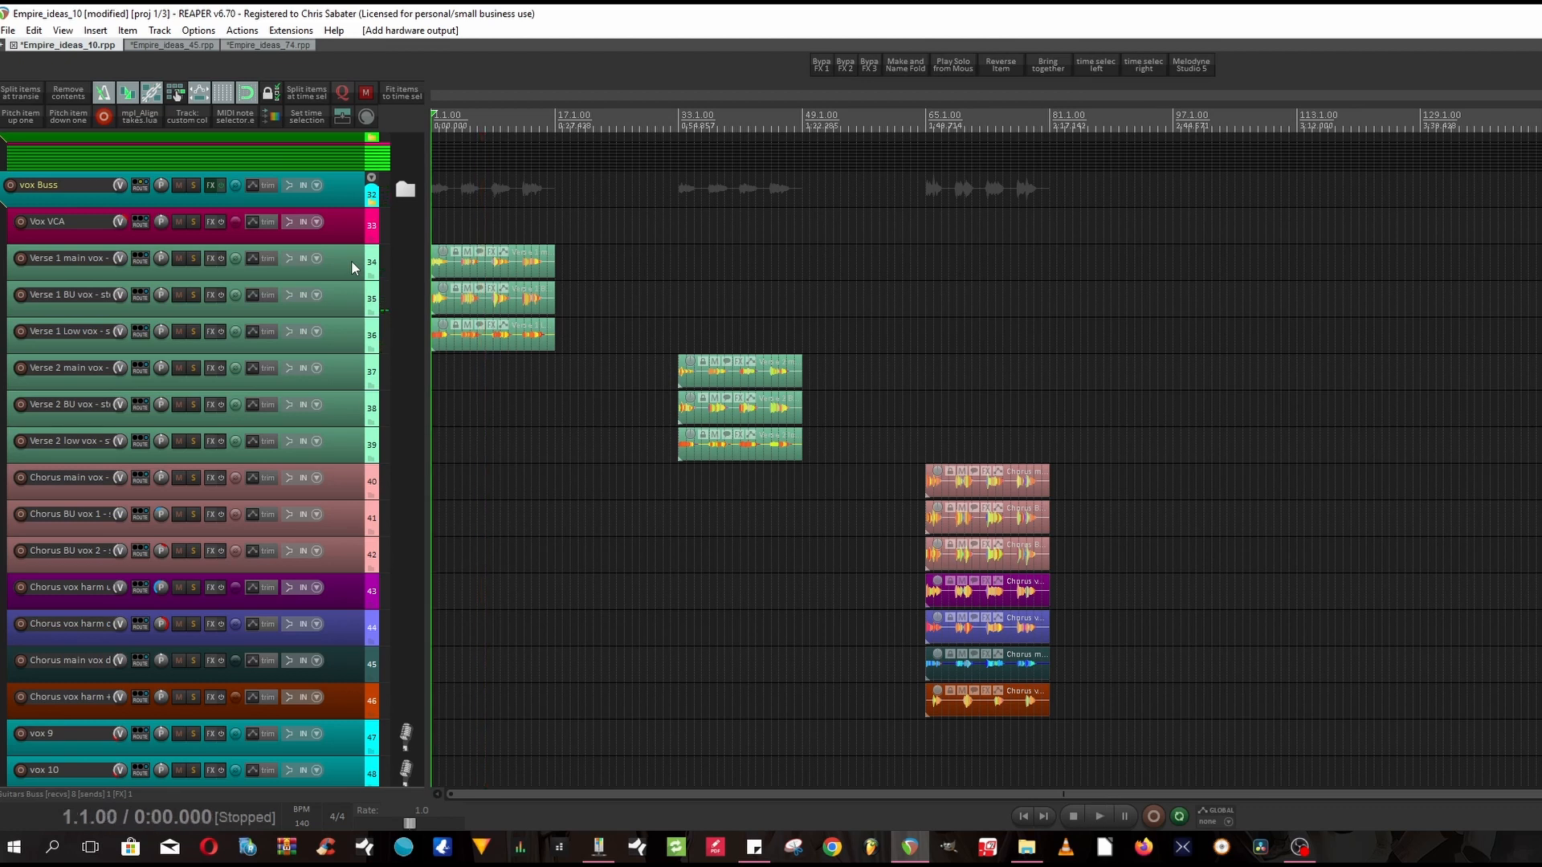
click(194, 257)
key(space)
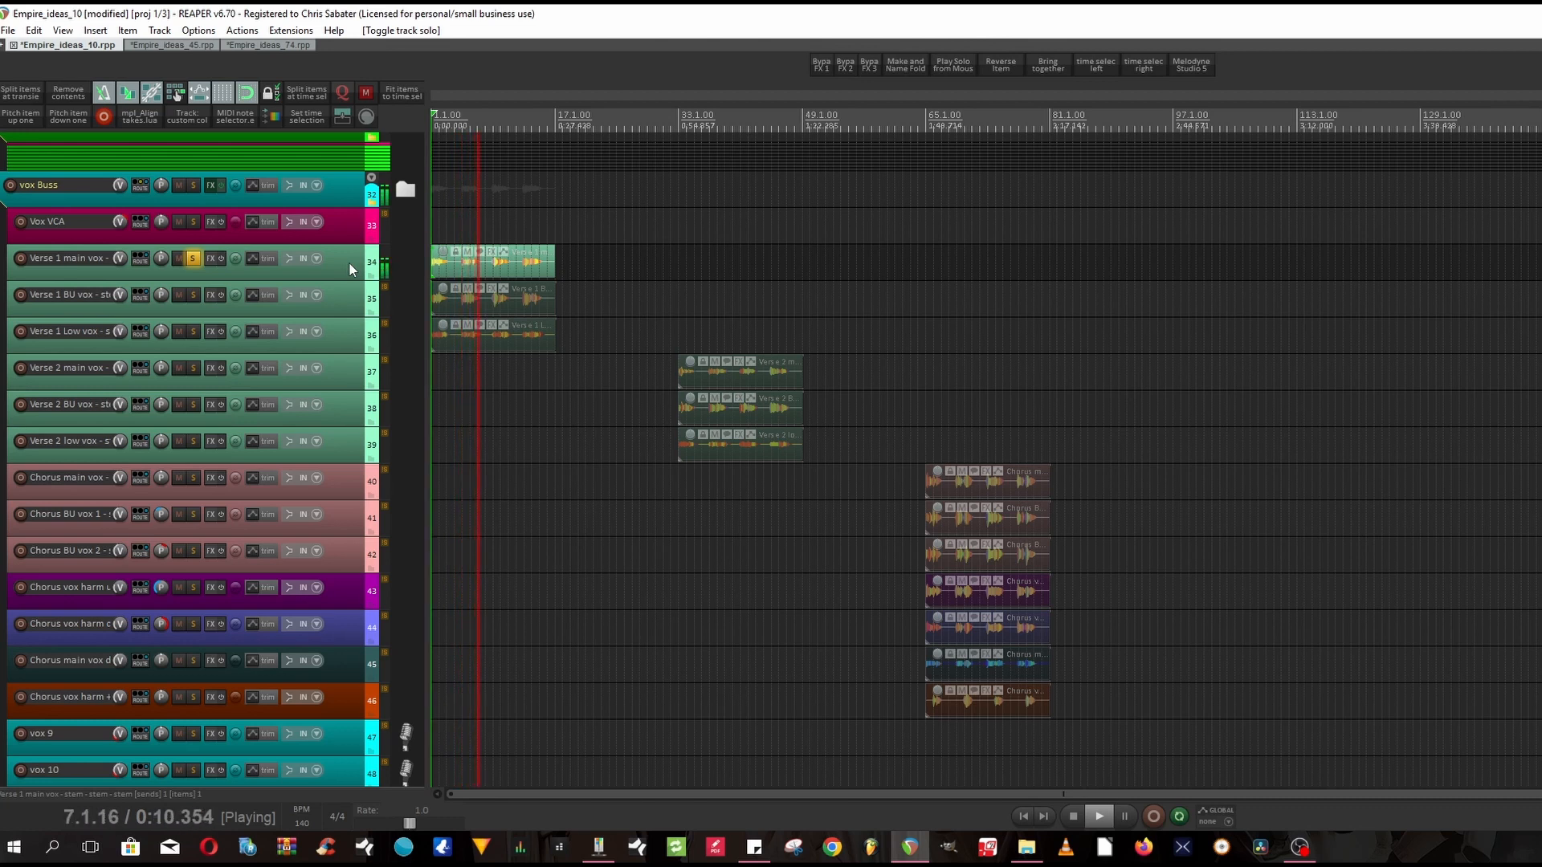
key(space)
click(193, 258)
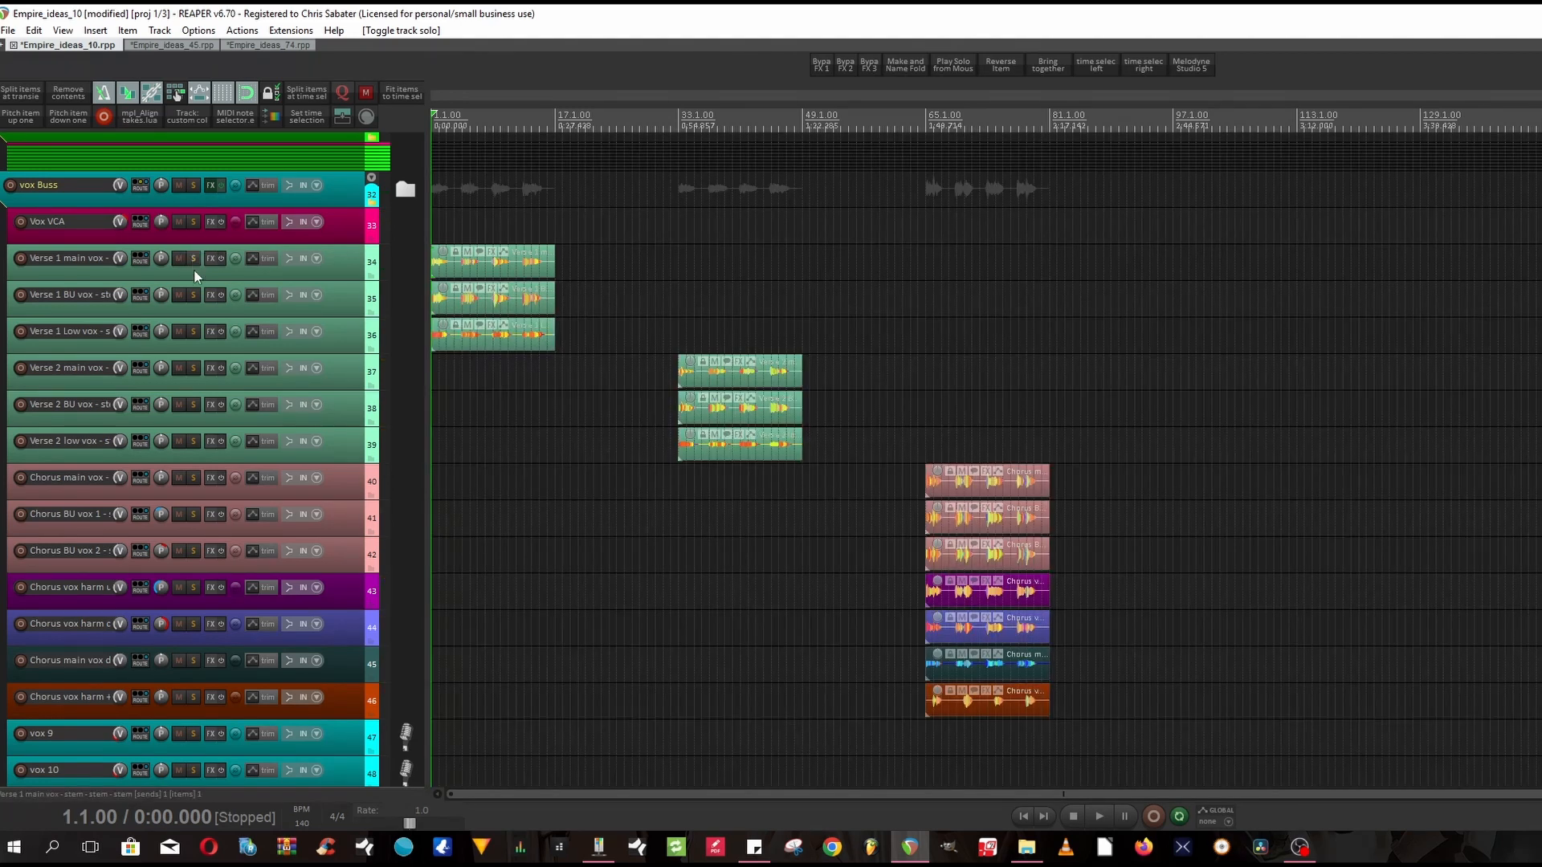
Audition the Verse 1 BU vox and Verse 1 Low vox tracks from bar 1, soloing one at a time and clearing each solo.
click(193, 295)
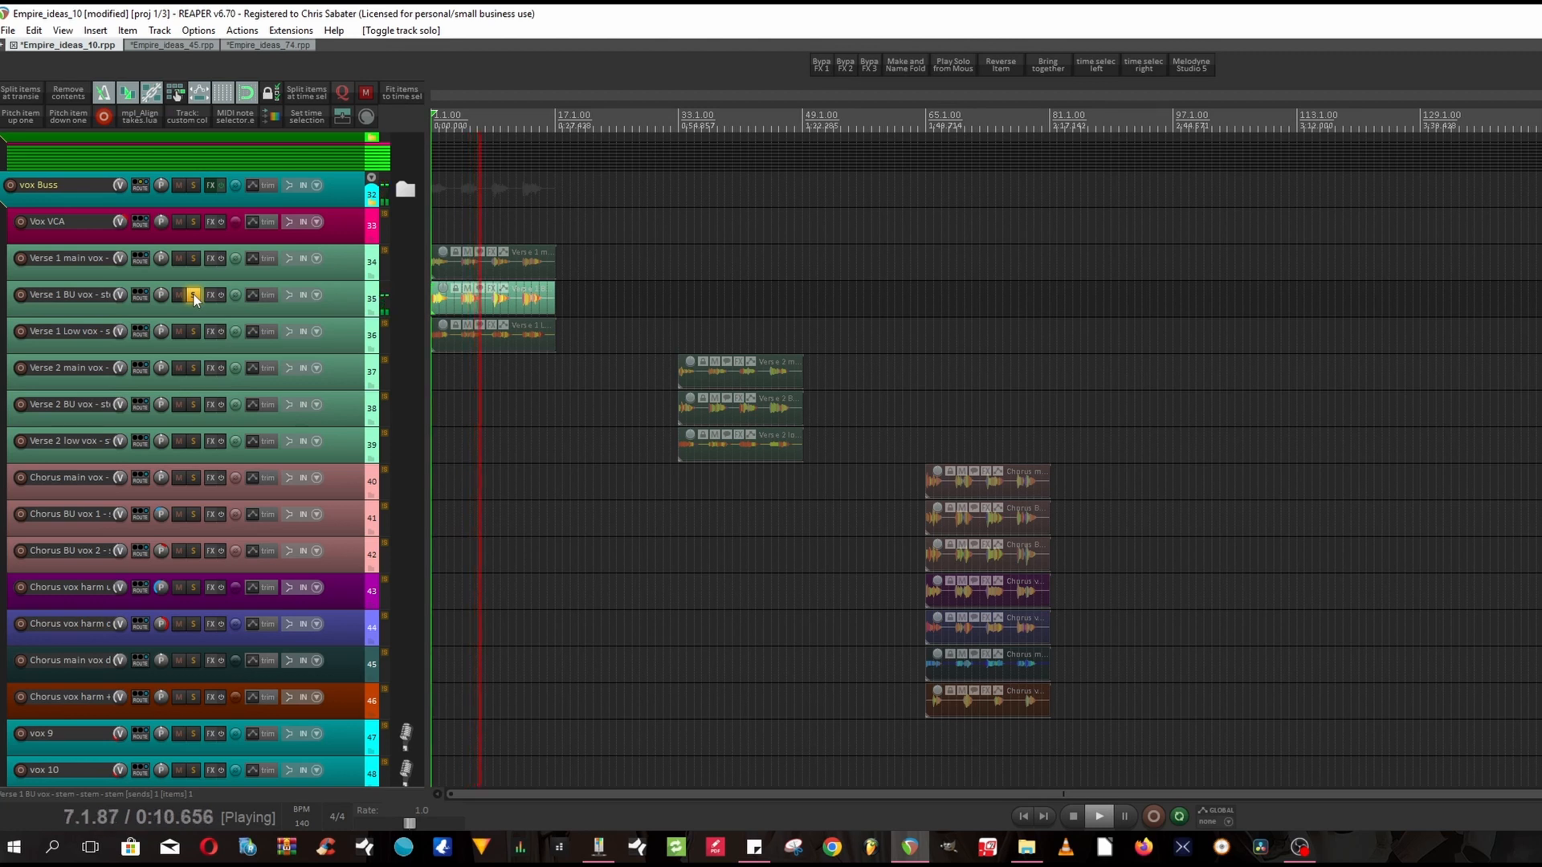
key(space)
click(194, 295)
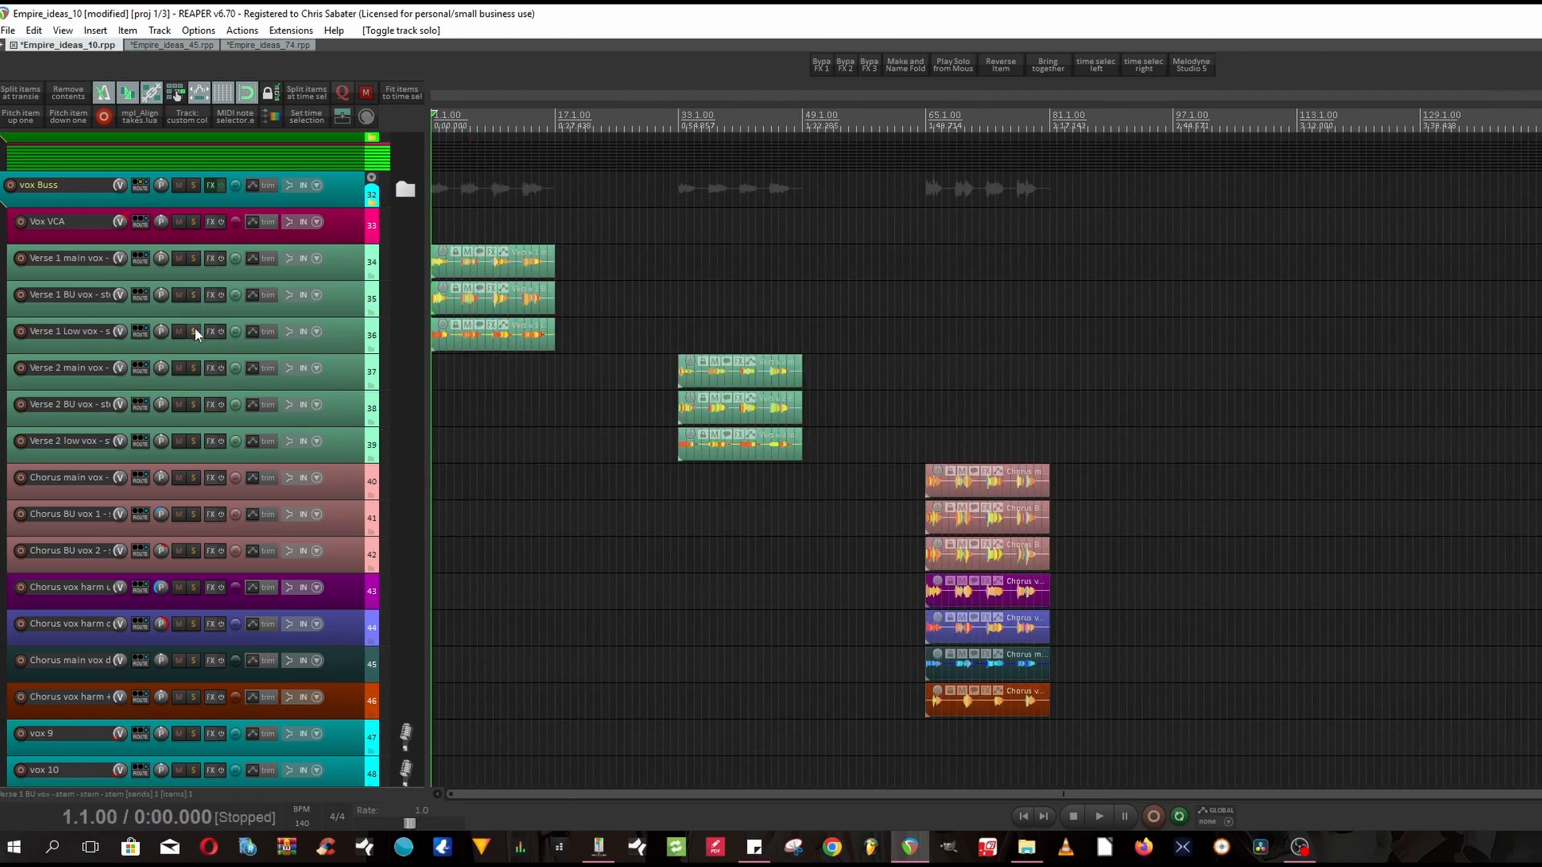
click(194, 332)
key(space)
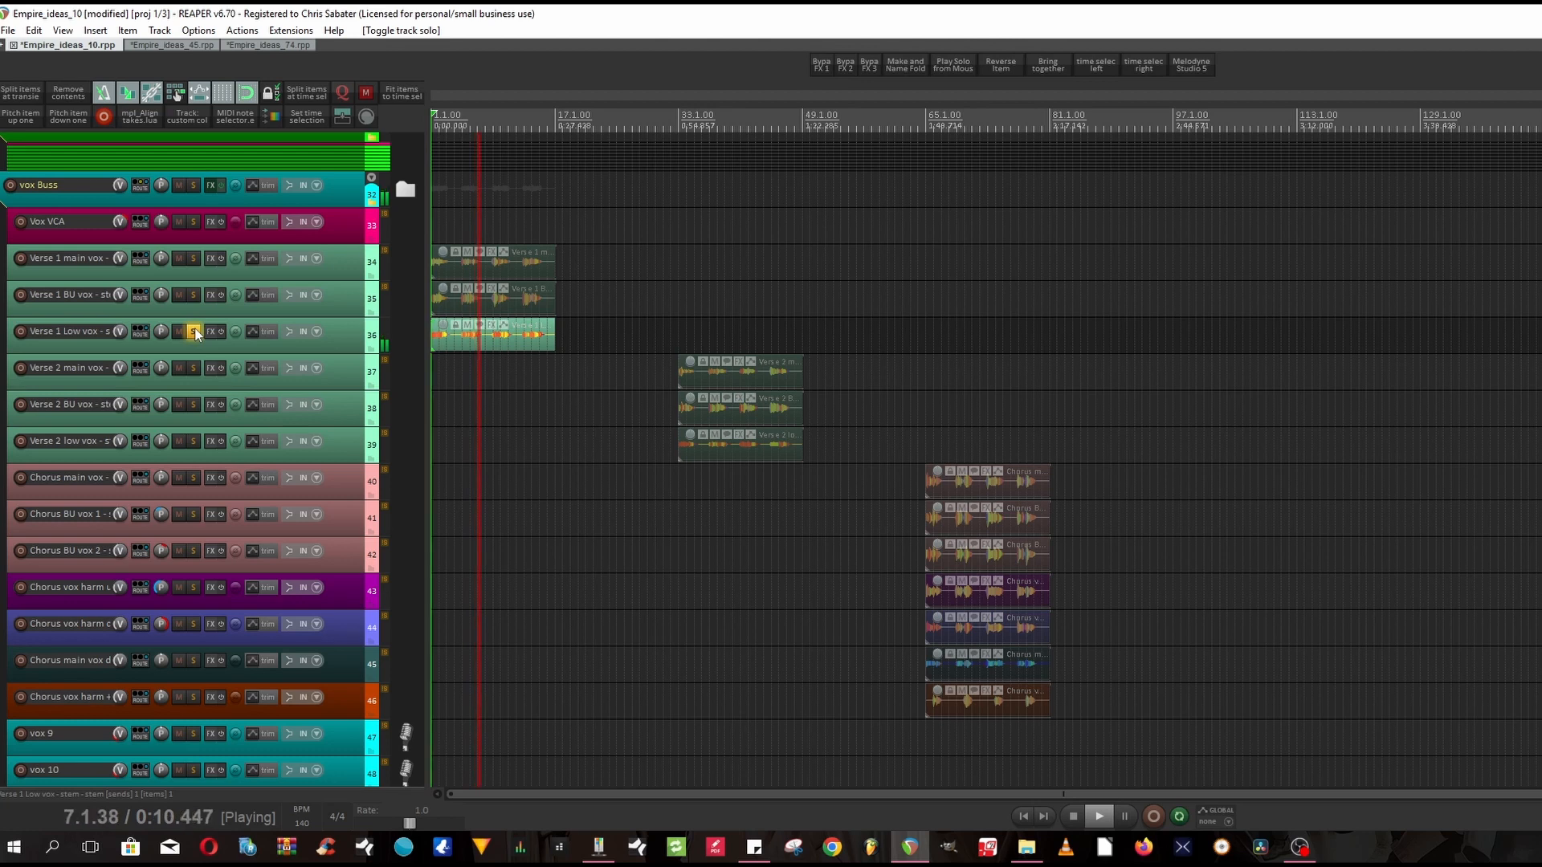
key(space)
click(194, 331)
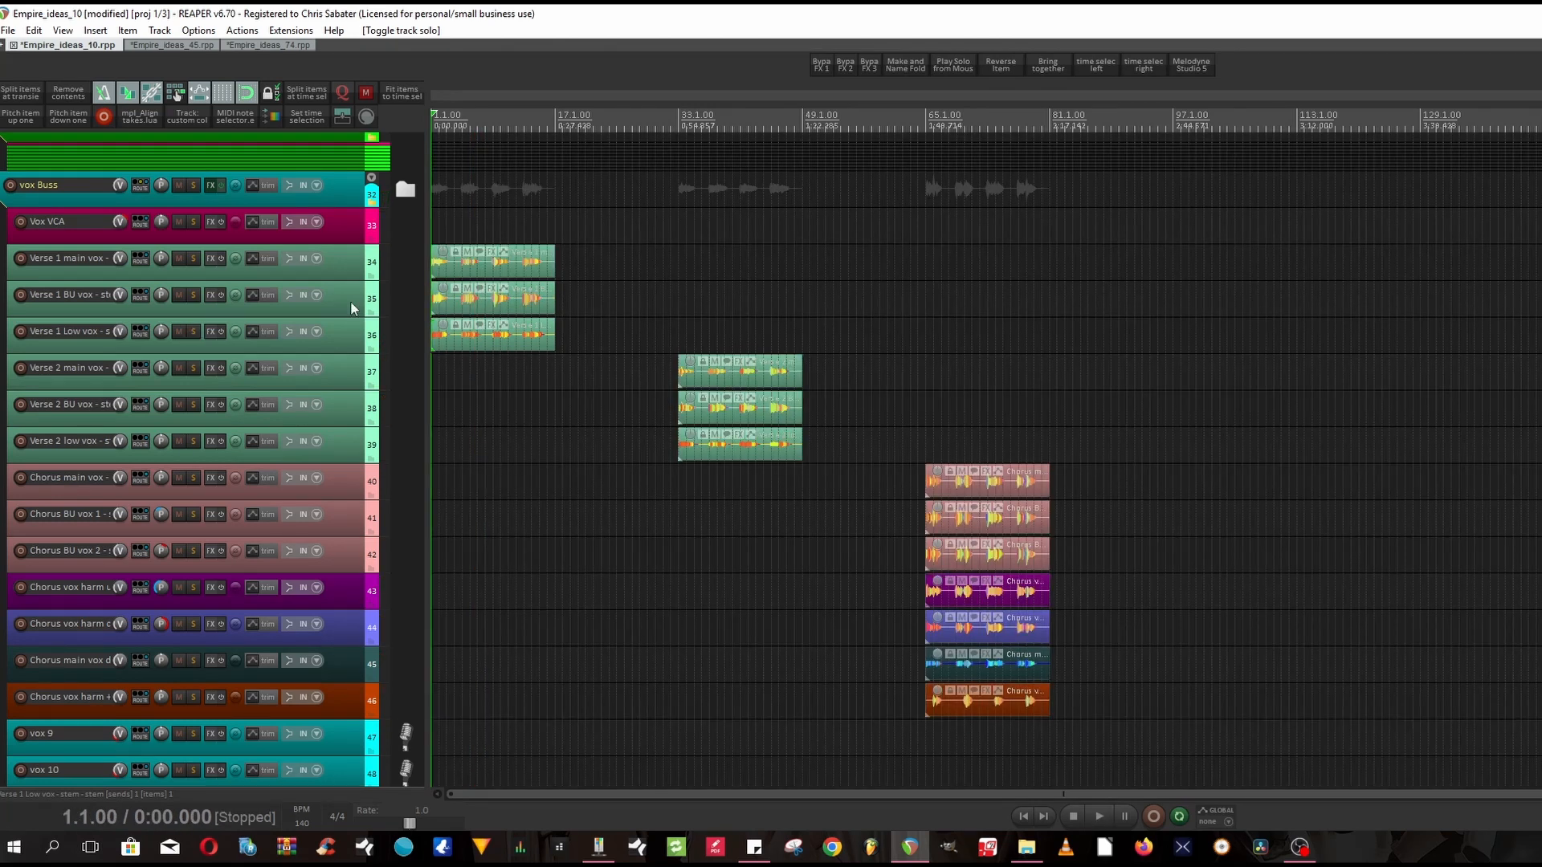
Inspect the FX chain of the Verse 1 BU vox track and close it without adding any effect.
click(350, 261)
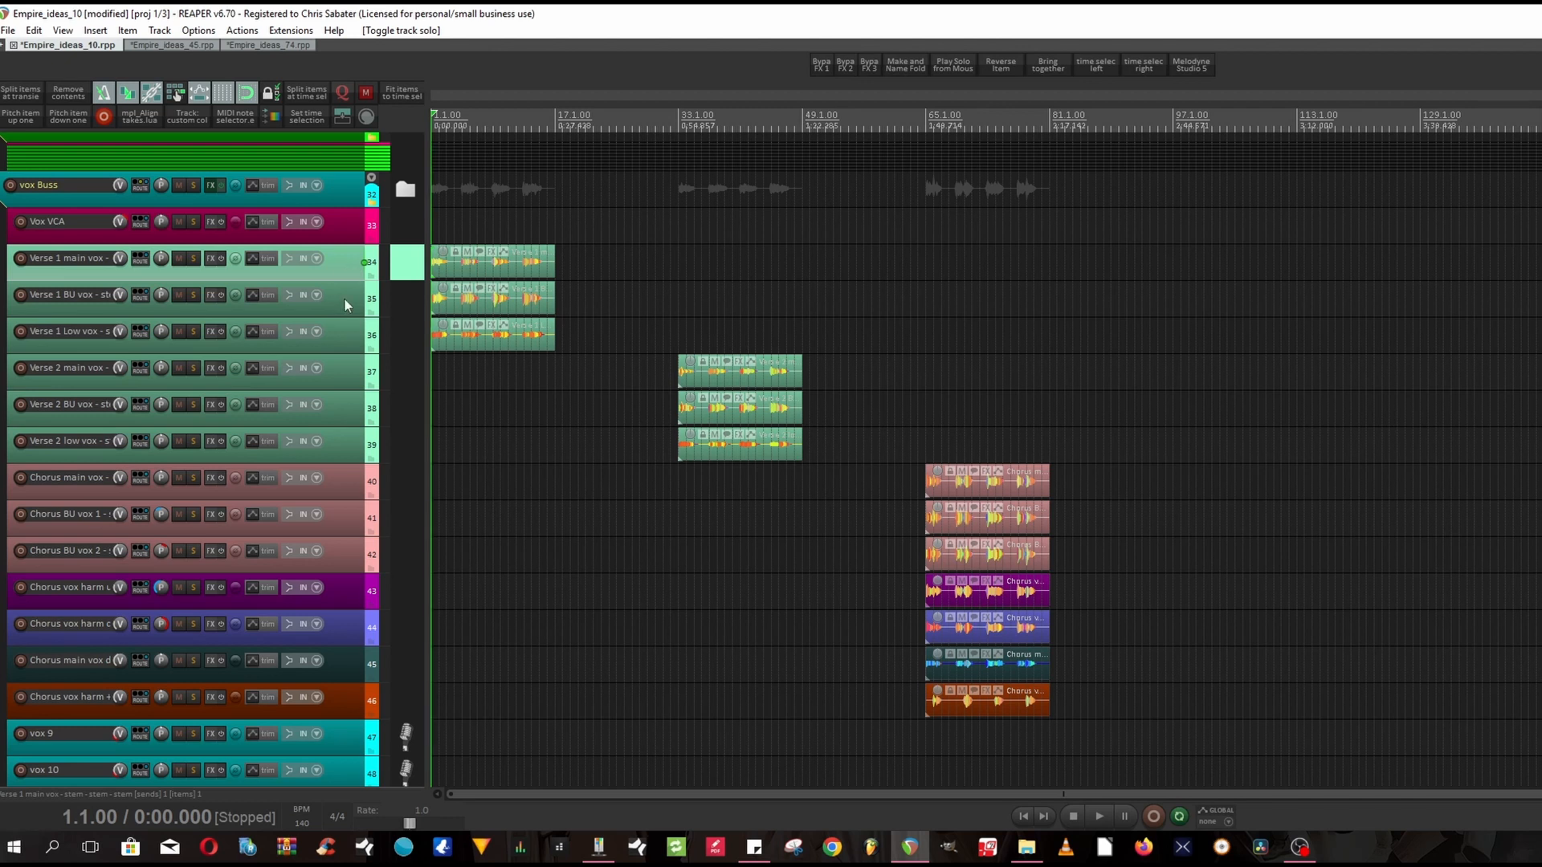
click(346, 301)
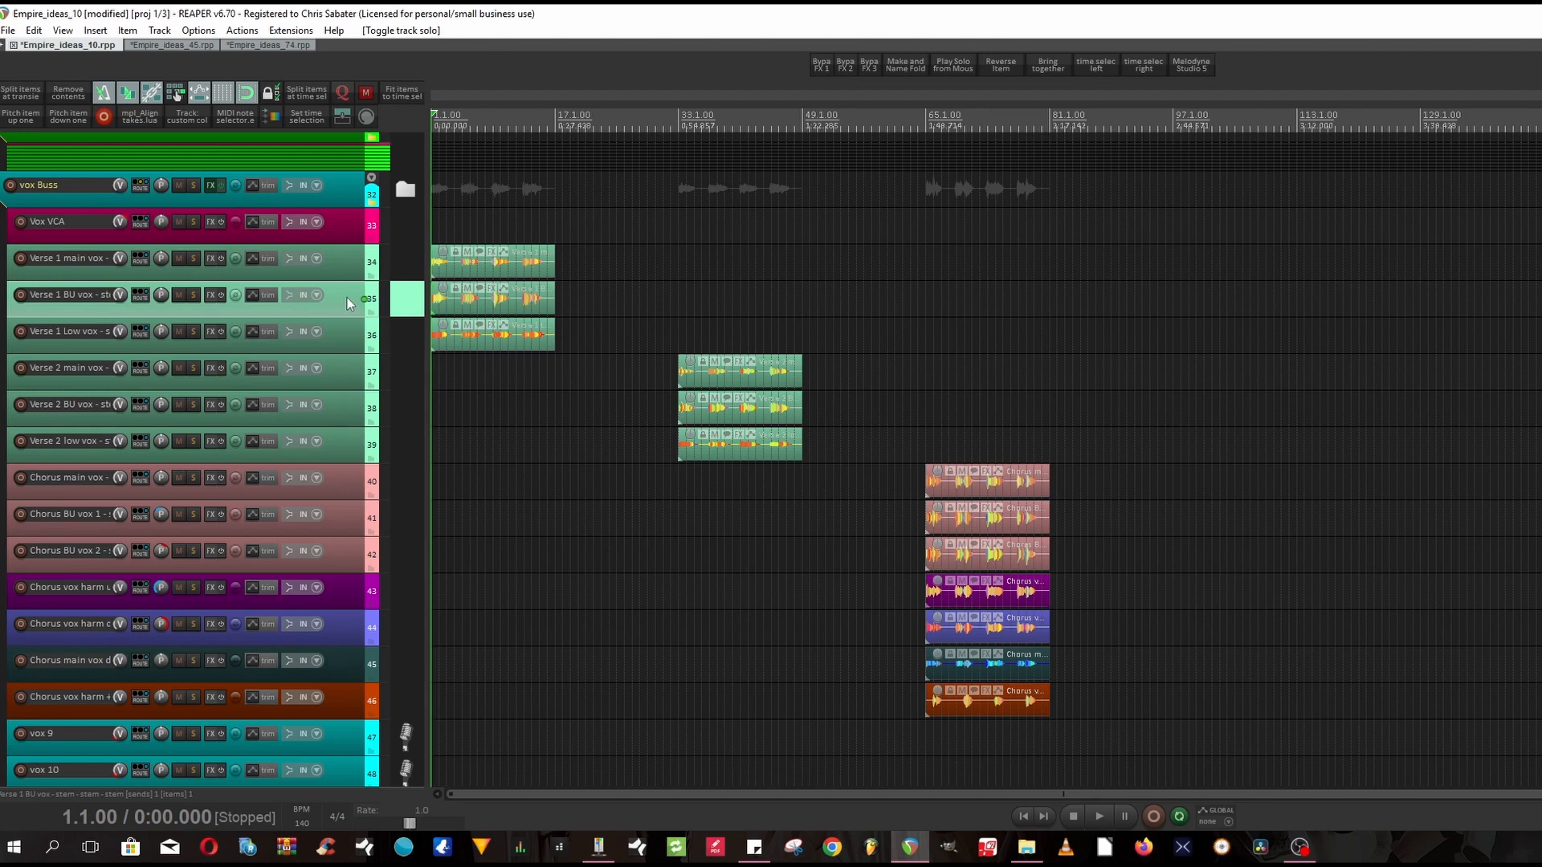
click(210, 295)
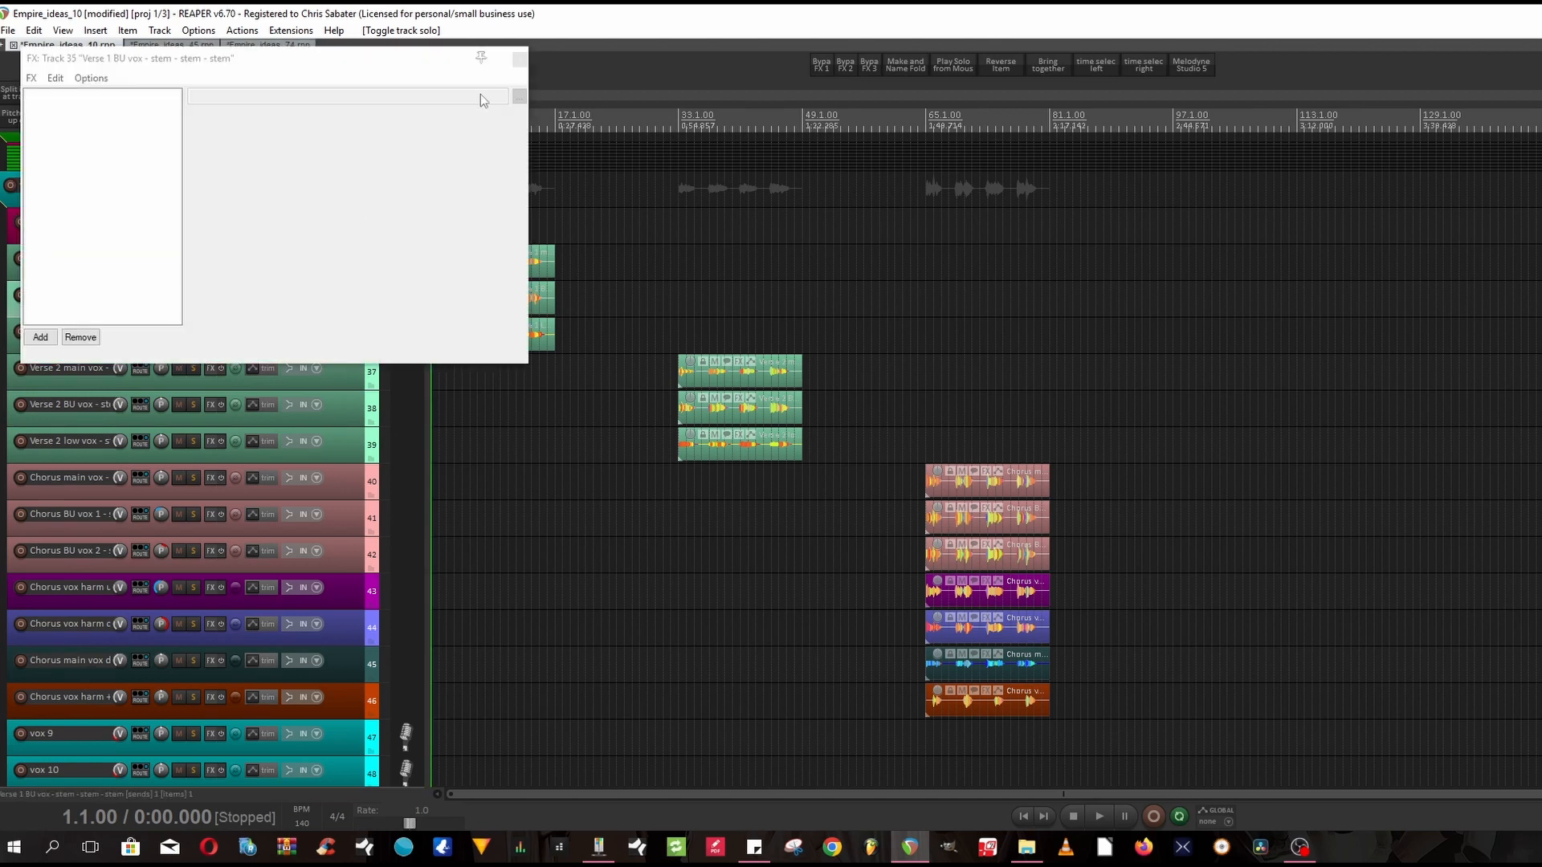
click(519, 61)
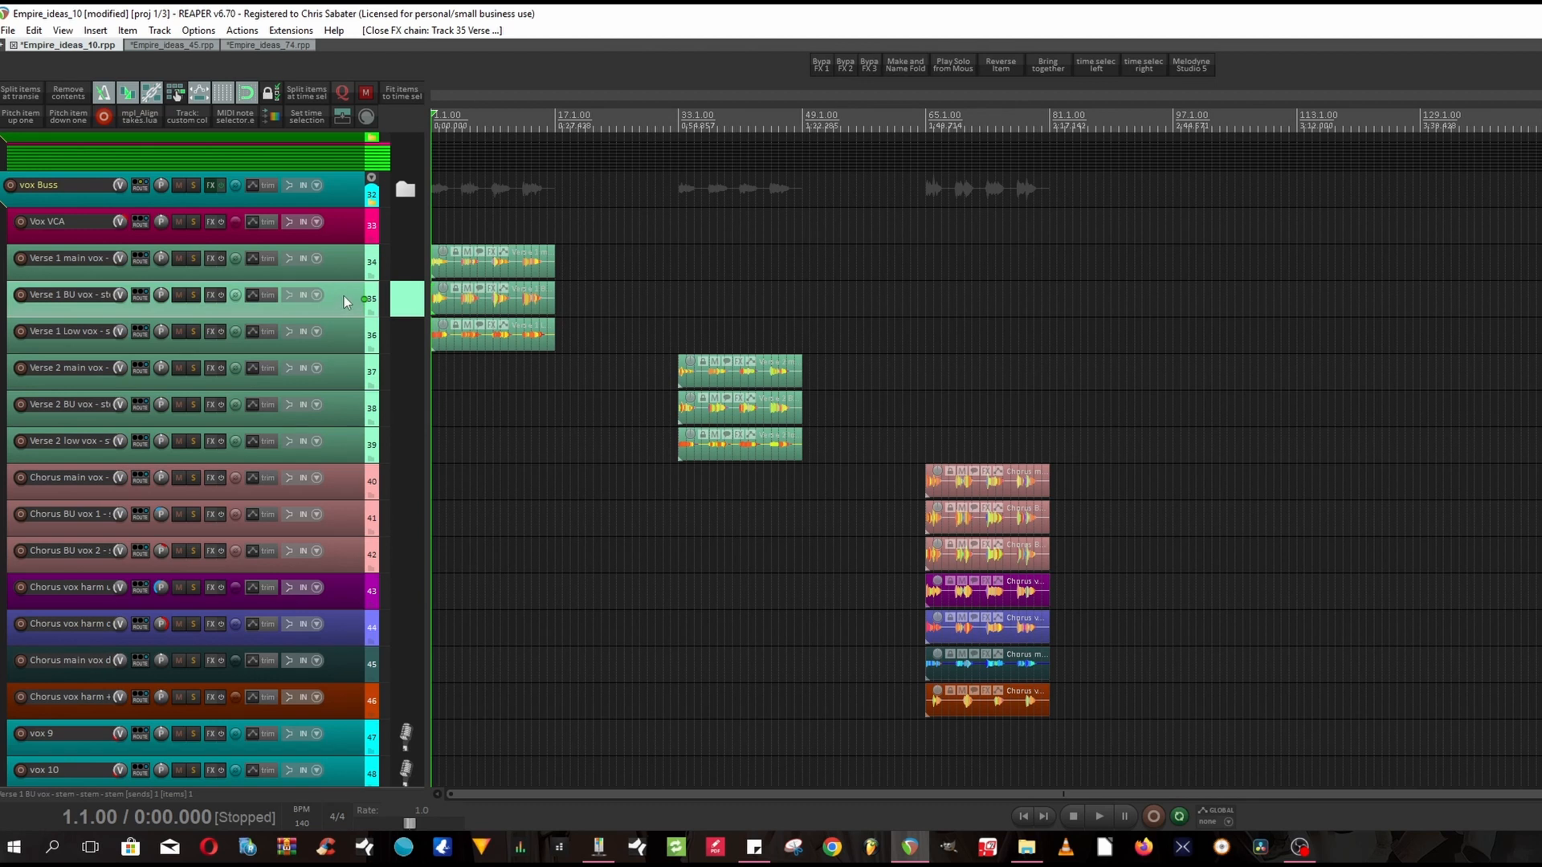
Play all verse 1 vocal layers together from bar 1 without any solo, and stop playback.
click(350, 336)
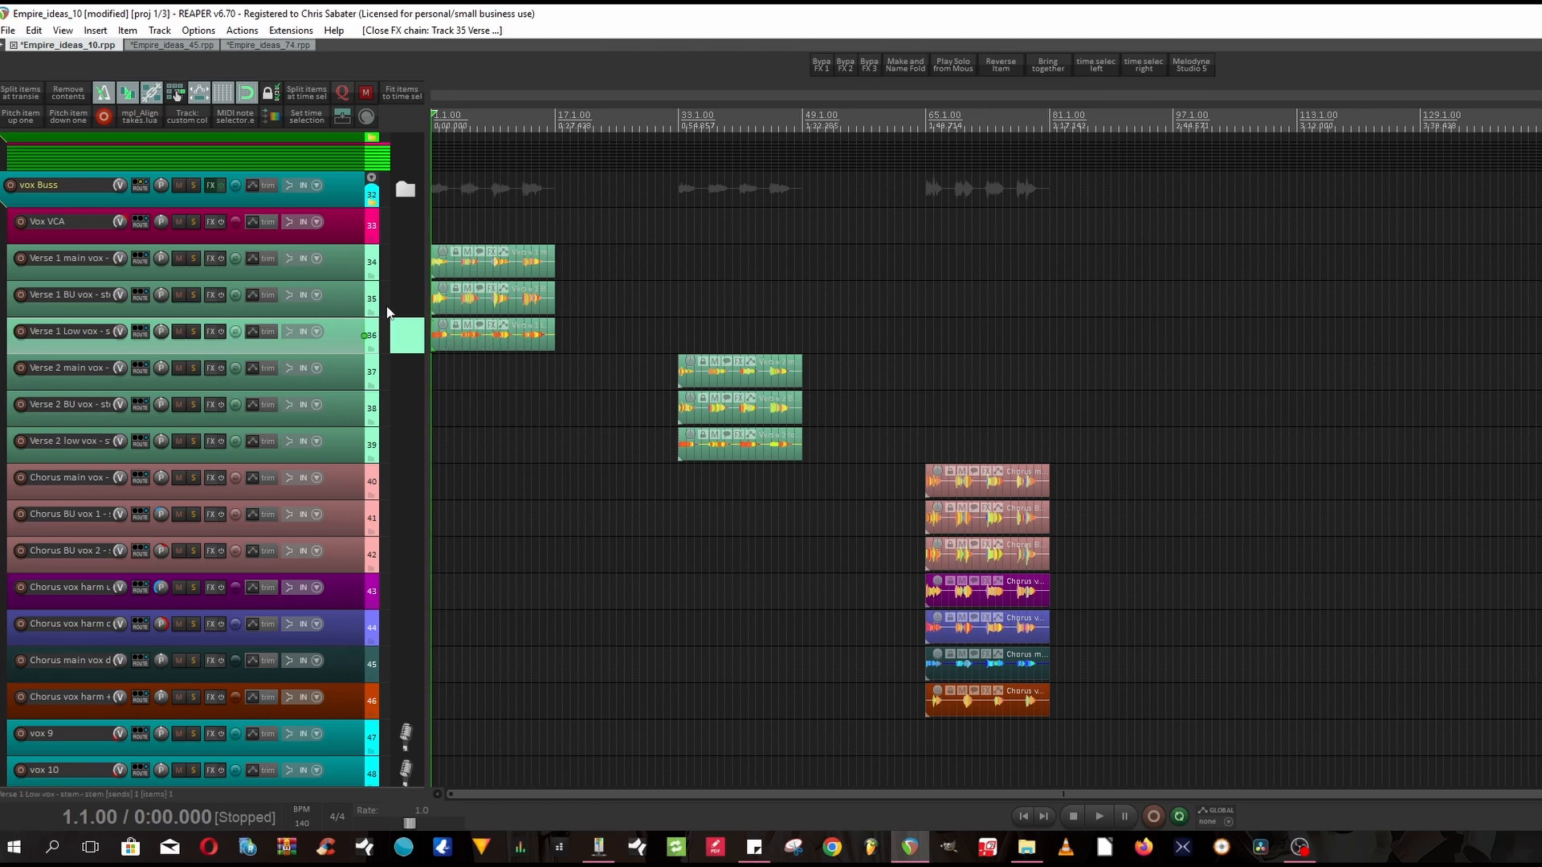
click(348, 267)
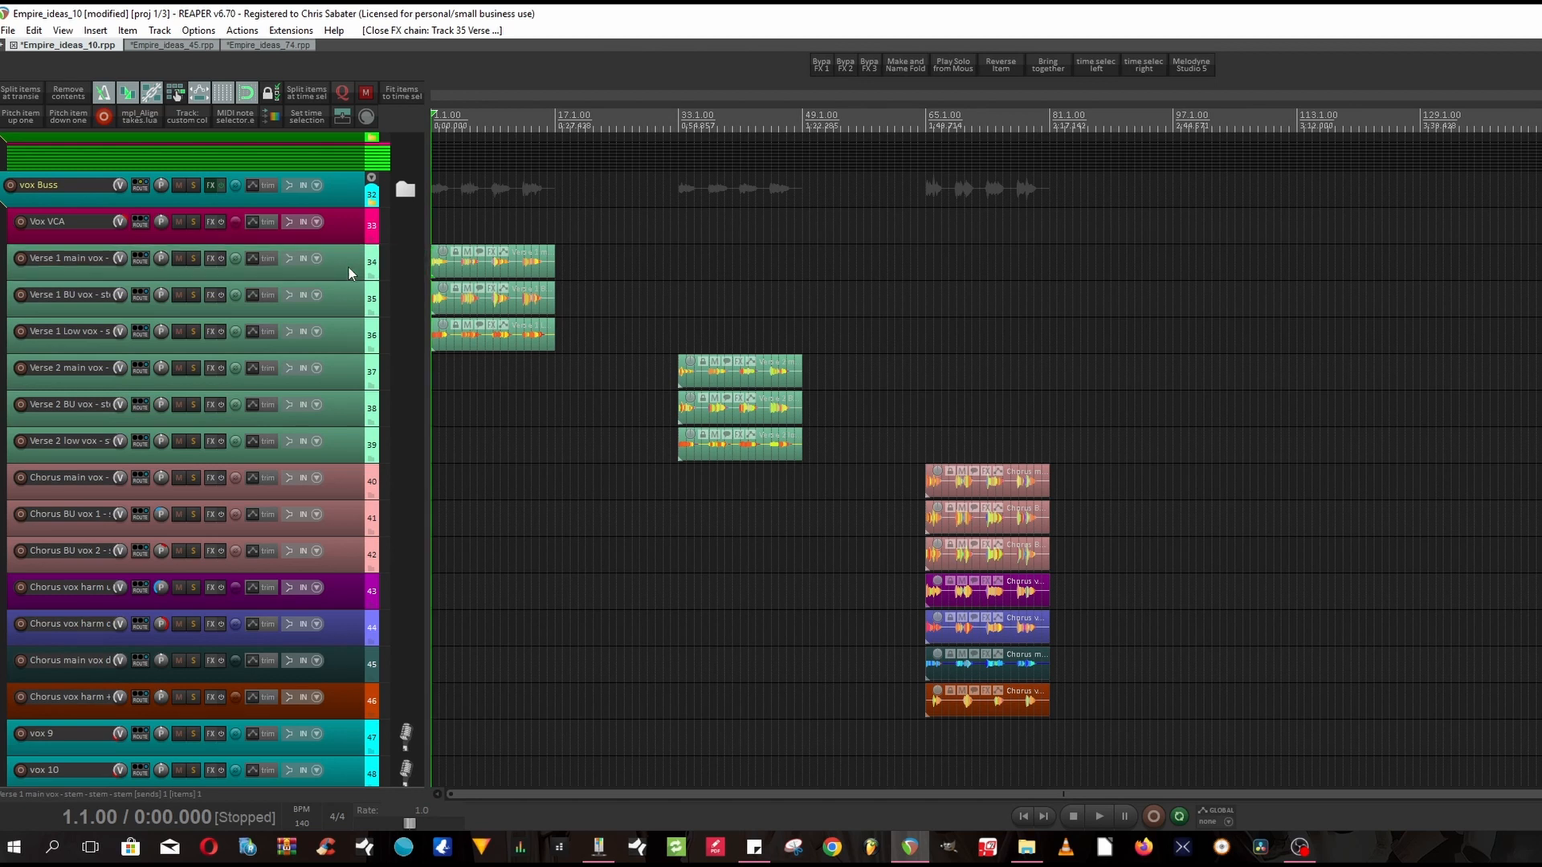
key(space)
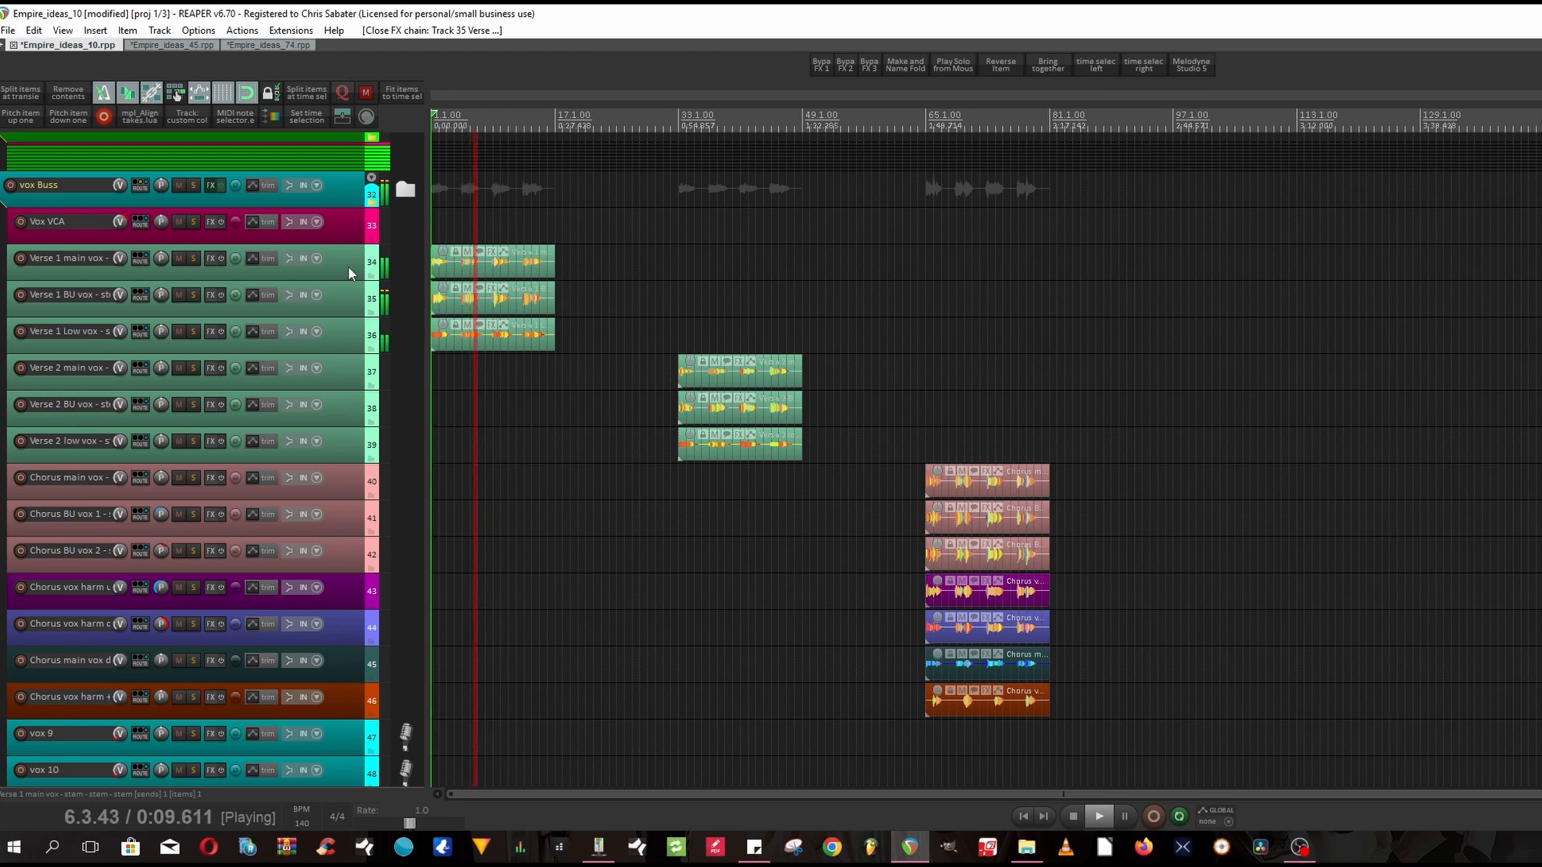
key(space)
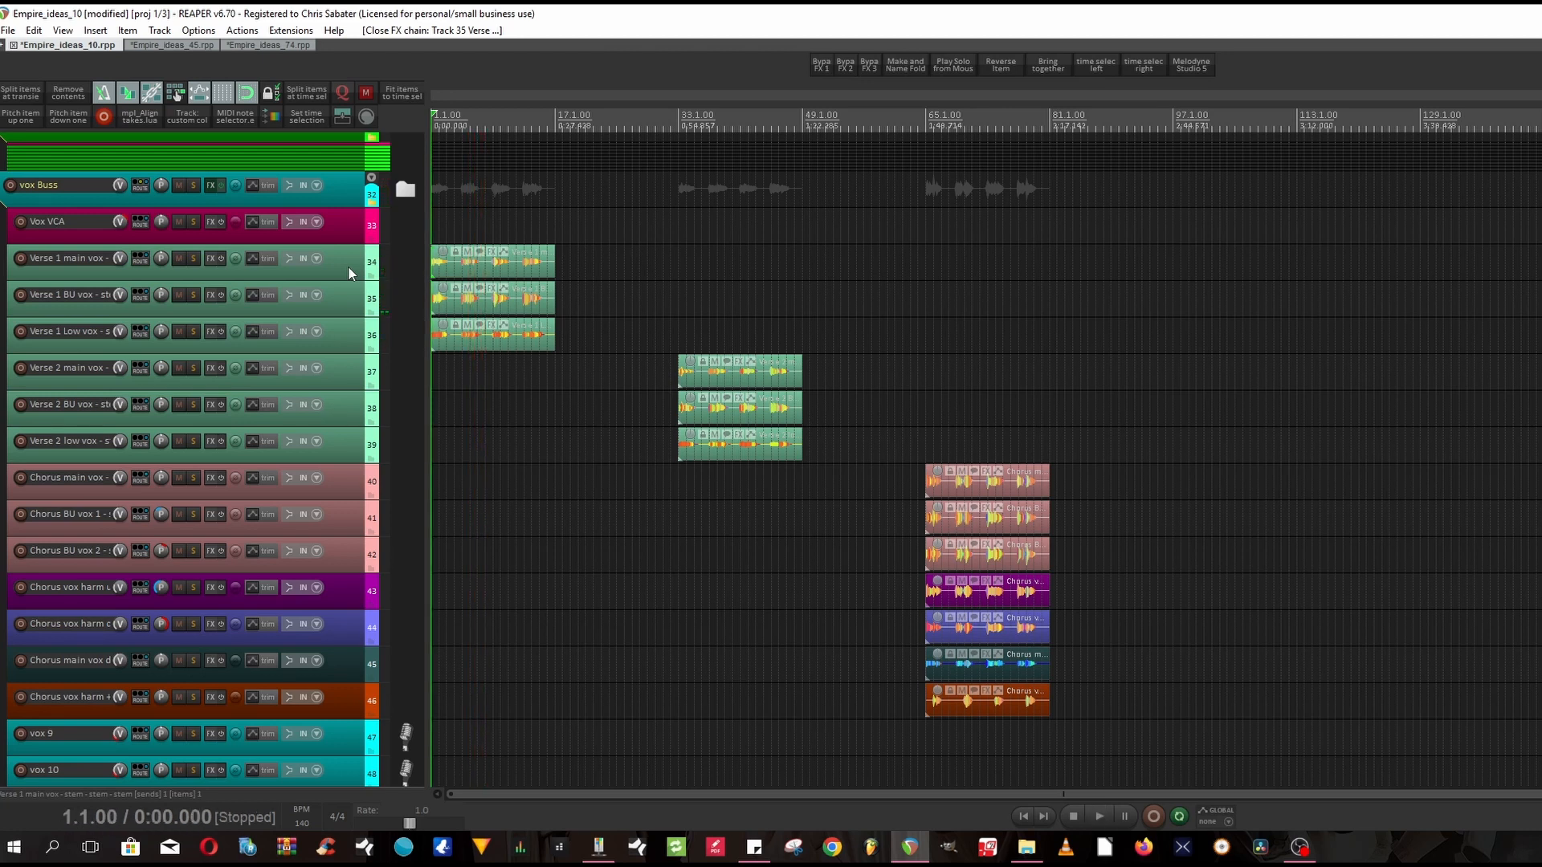
Place the edit cursor at bar 65 and play all the chorus vocals together.
click(912, 383)
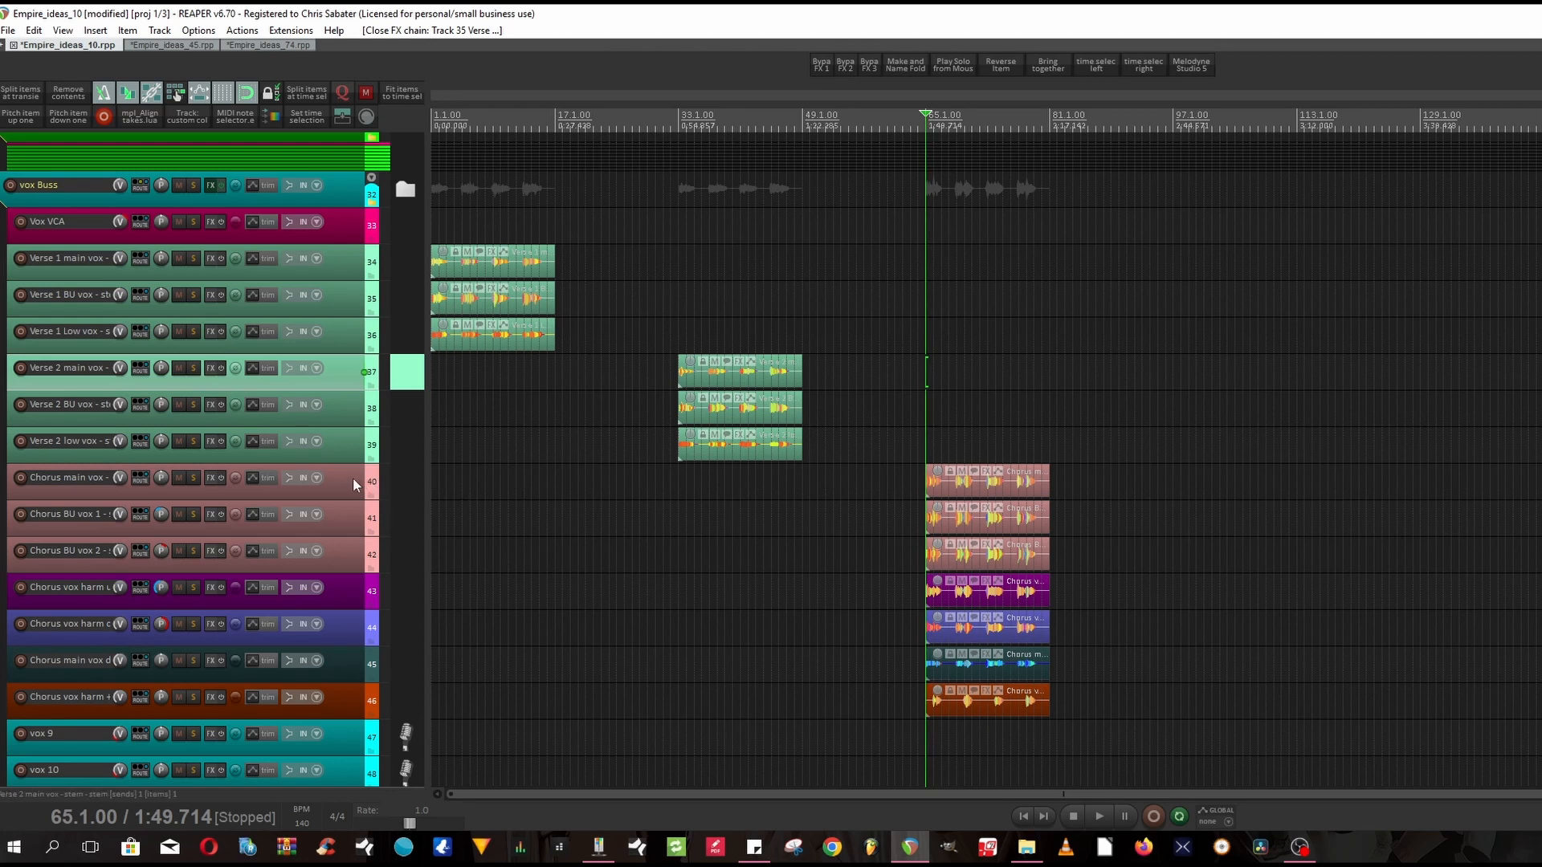
scroll(353, 478, down, 2)
key(space)
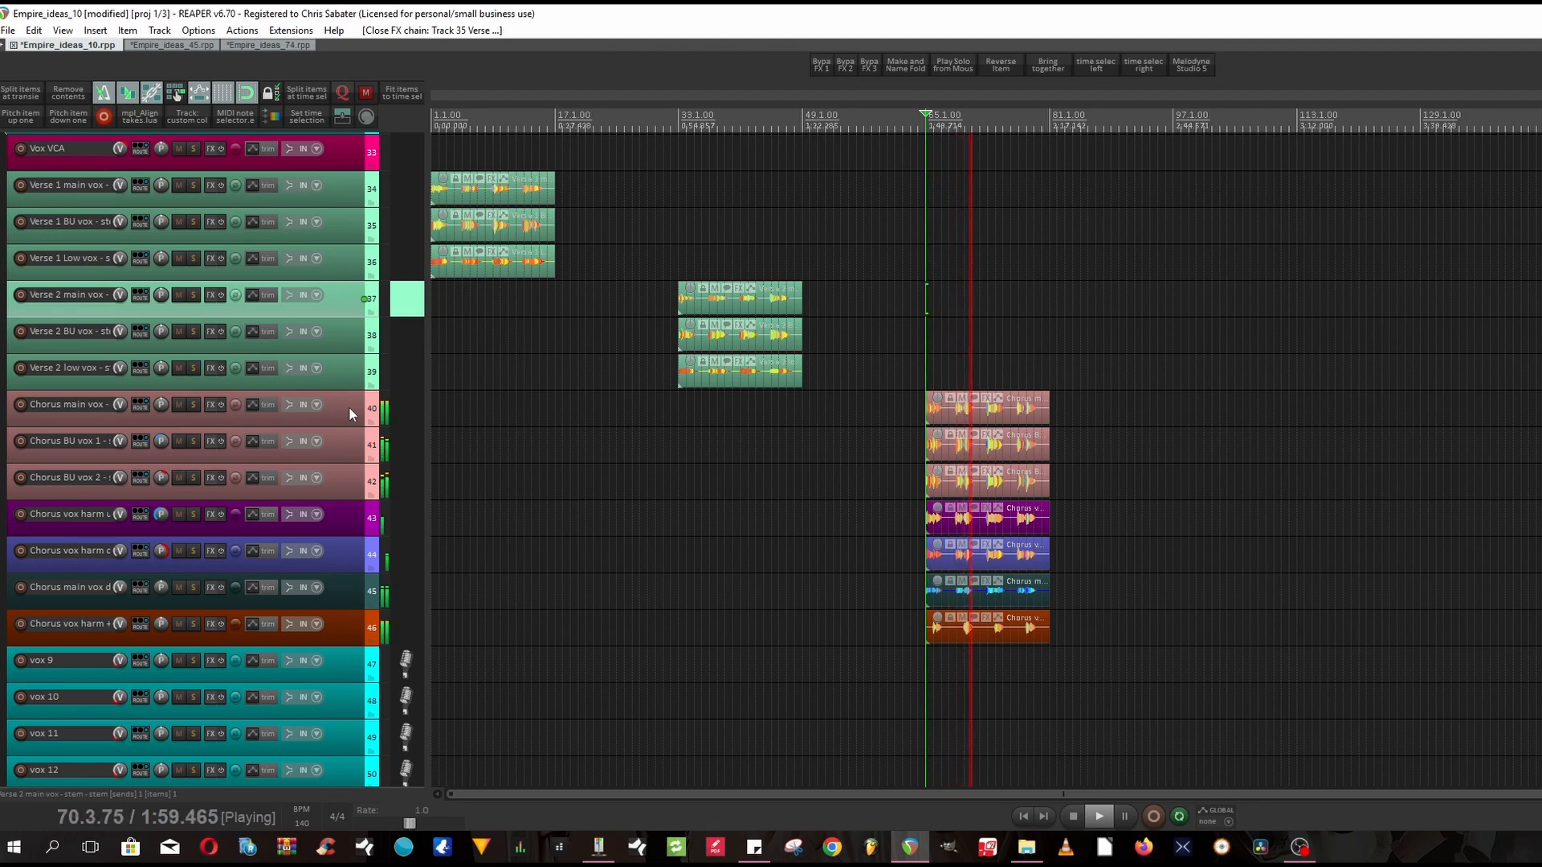
key(space)
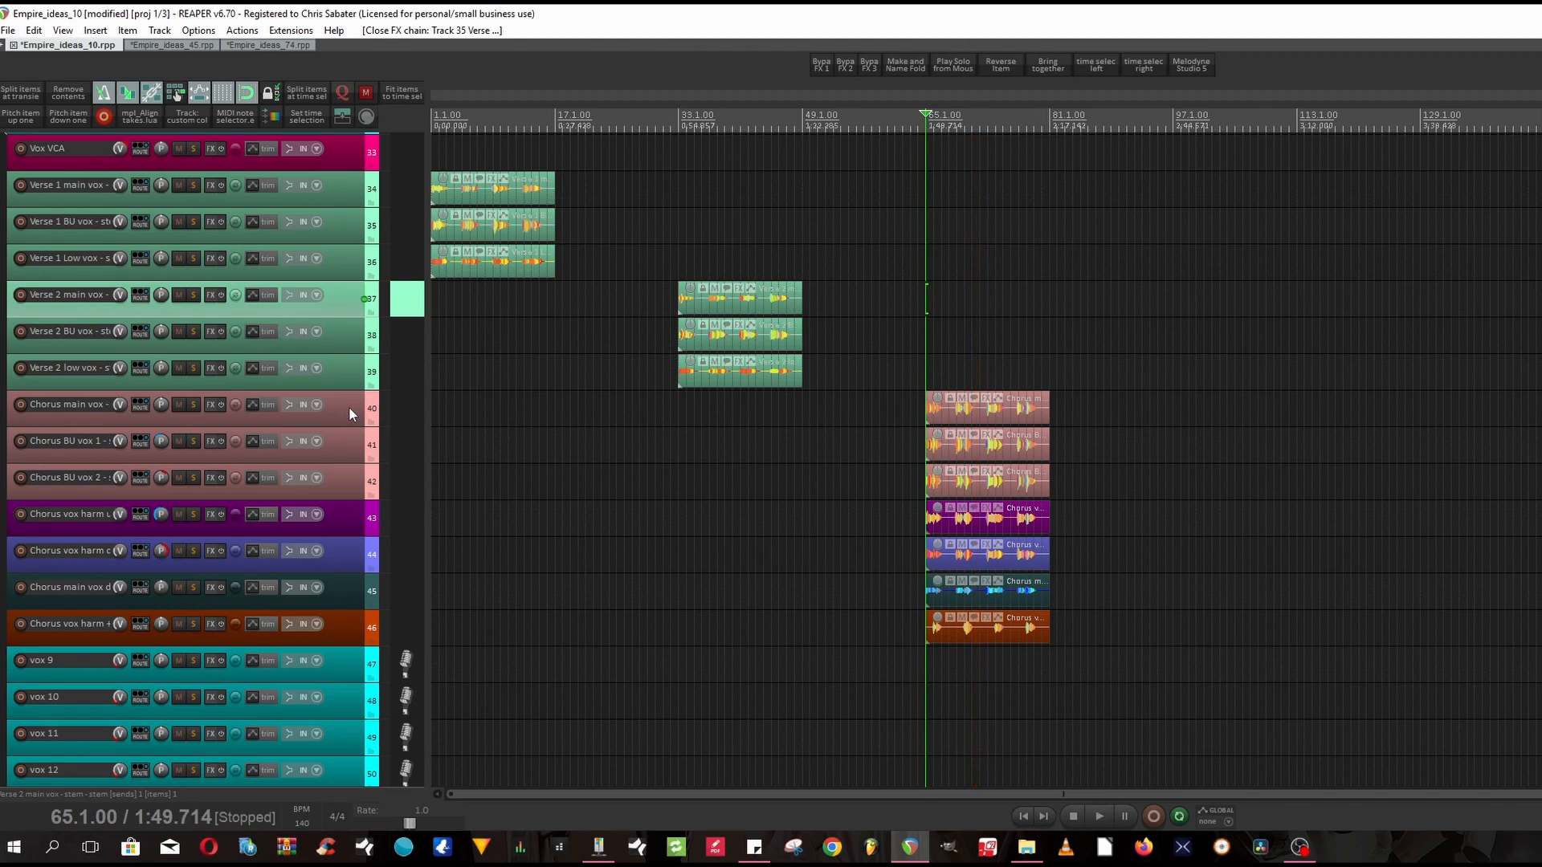
Solo the Chorus main vox track, play it from bar 65, and clear the solo.
click(349, 406)
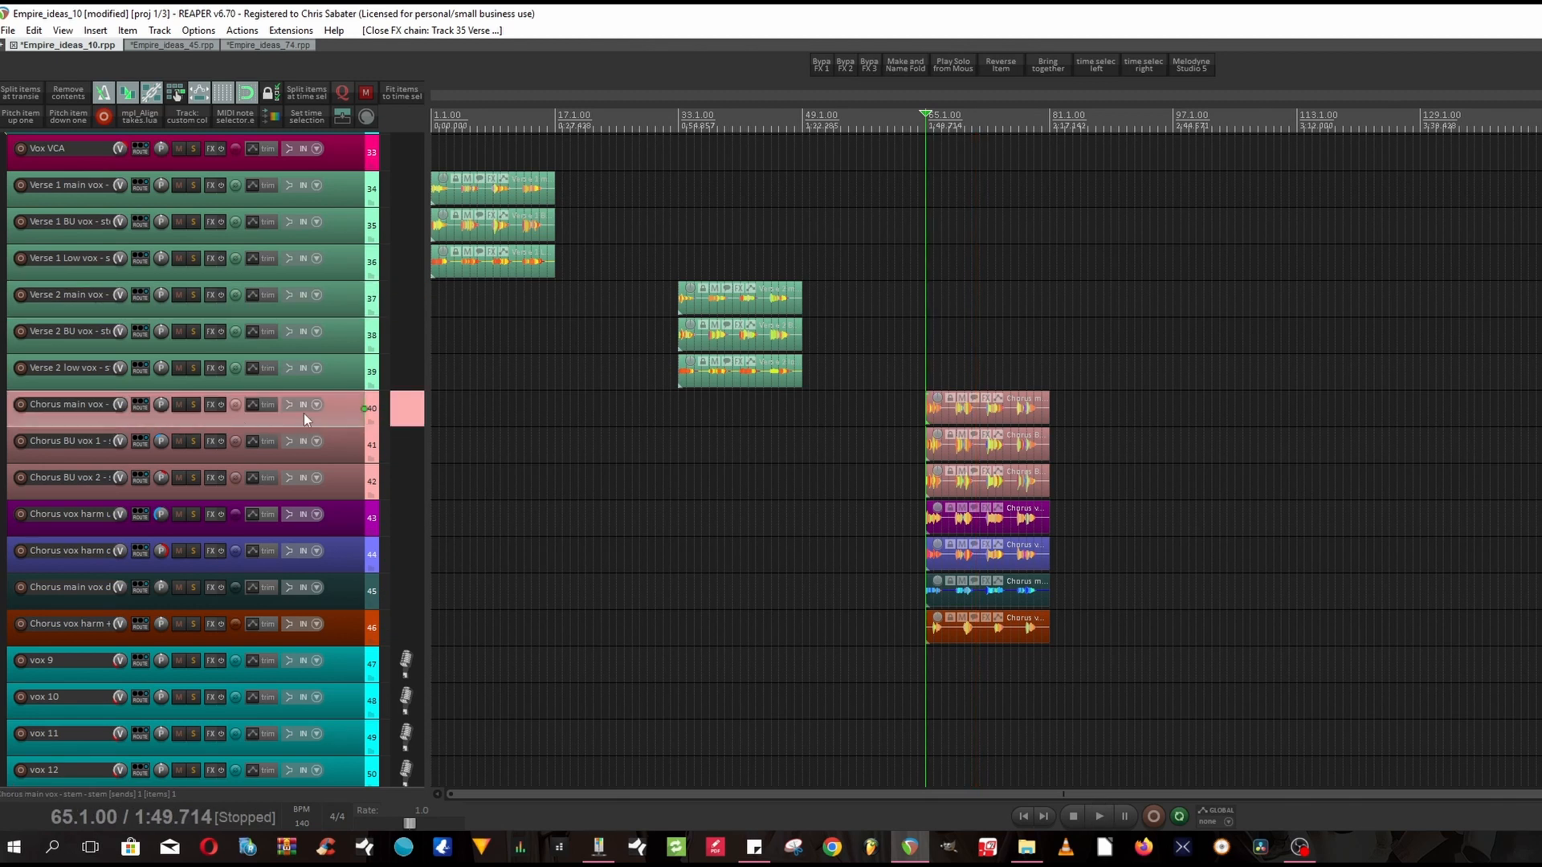
click(196, 406)
key(space)
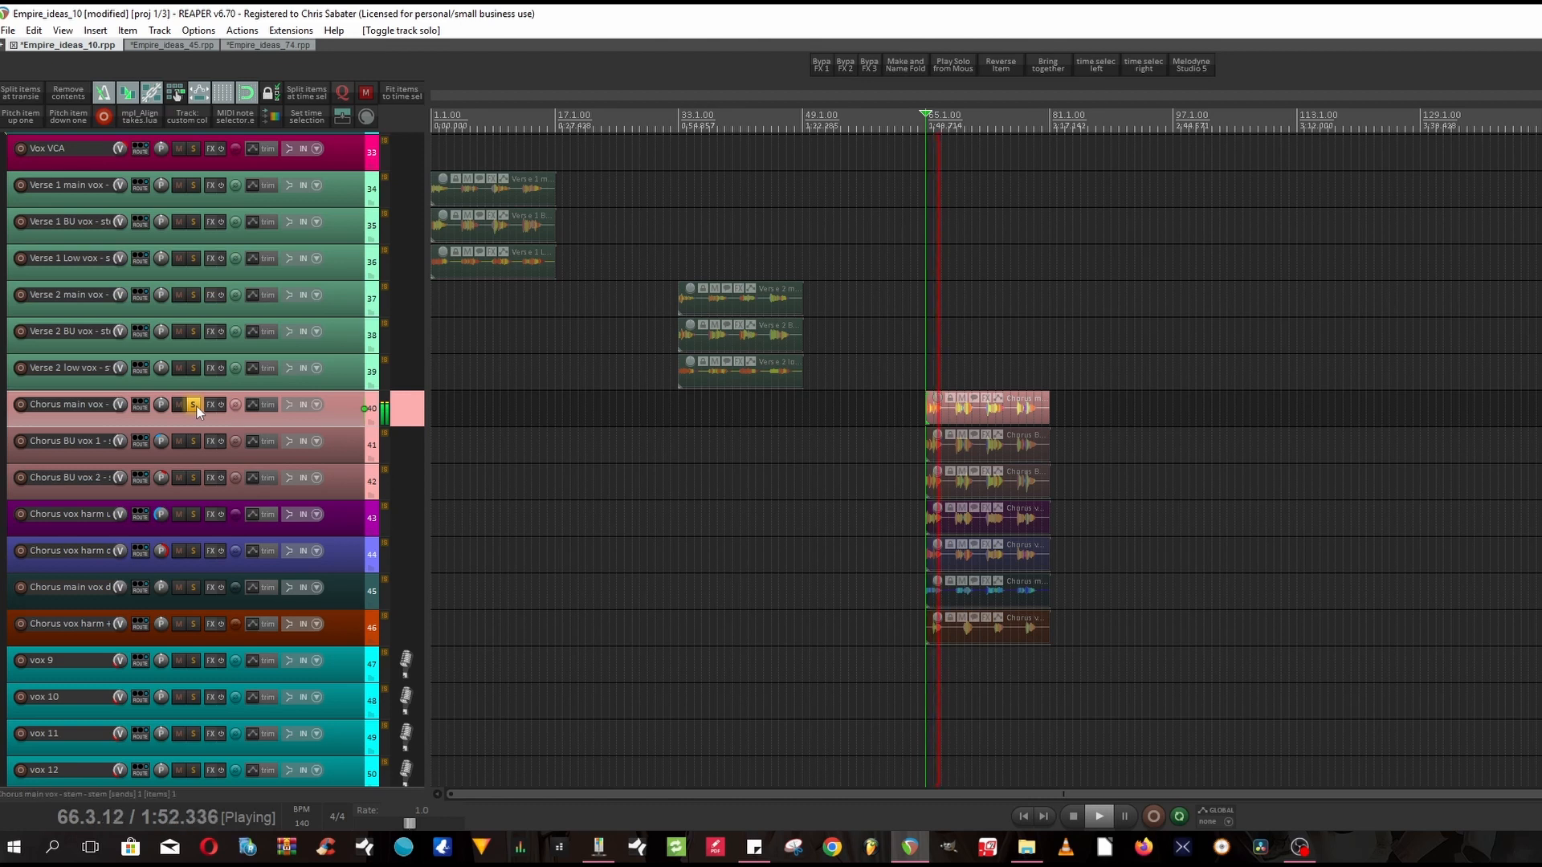
key(space)
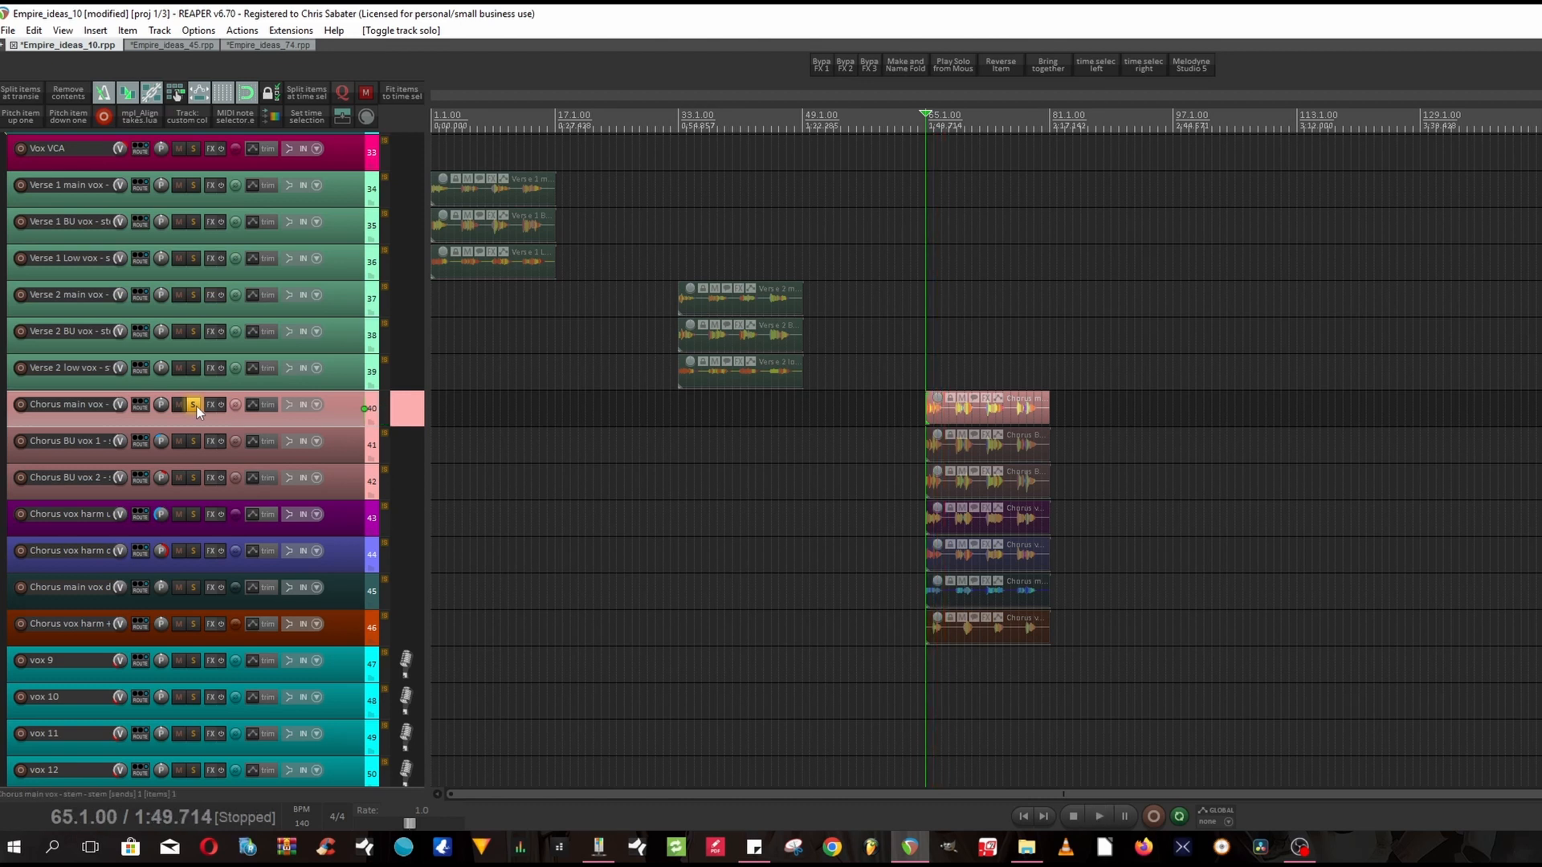
click(195, 406)
Audition the Chorus BU vox 1 and Chorus BU vox 2 tracks from bar 65, soloing one at a time and clearing each solo.
click(195, 442)
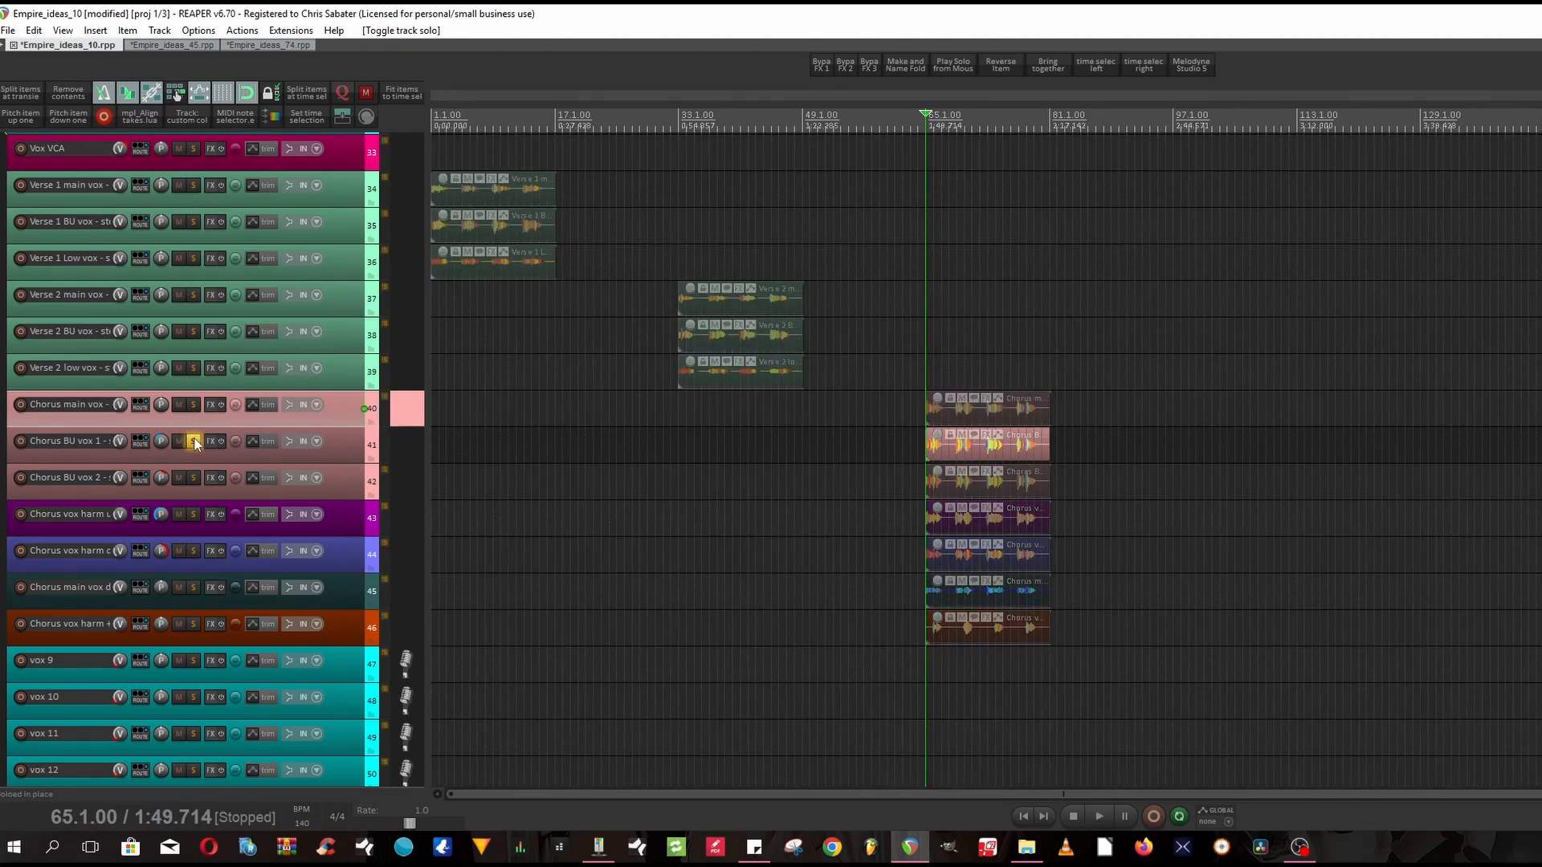
key(space)
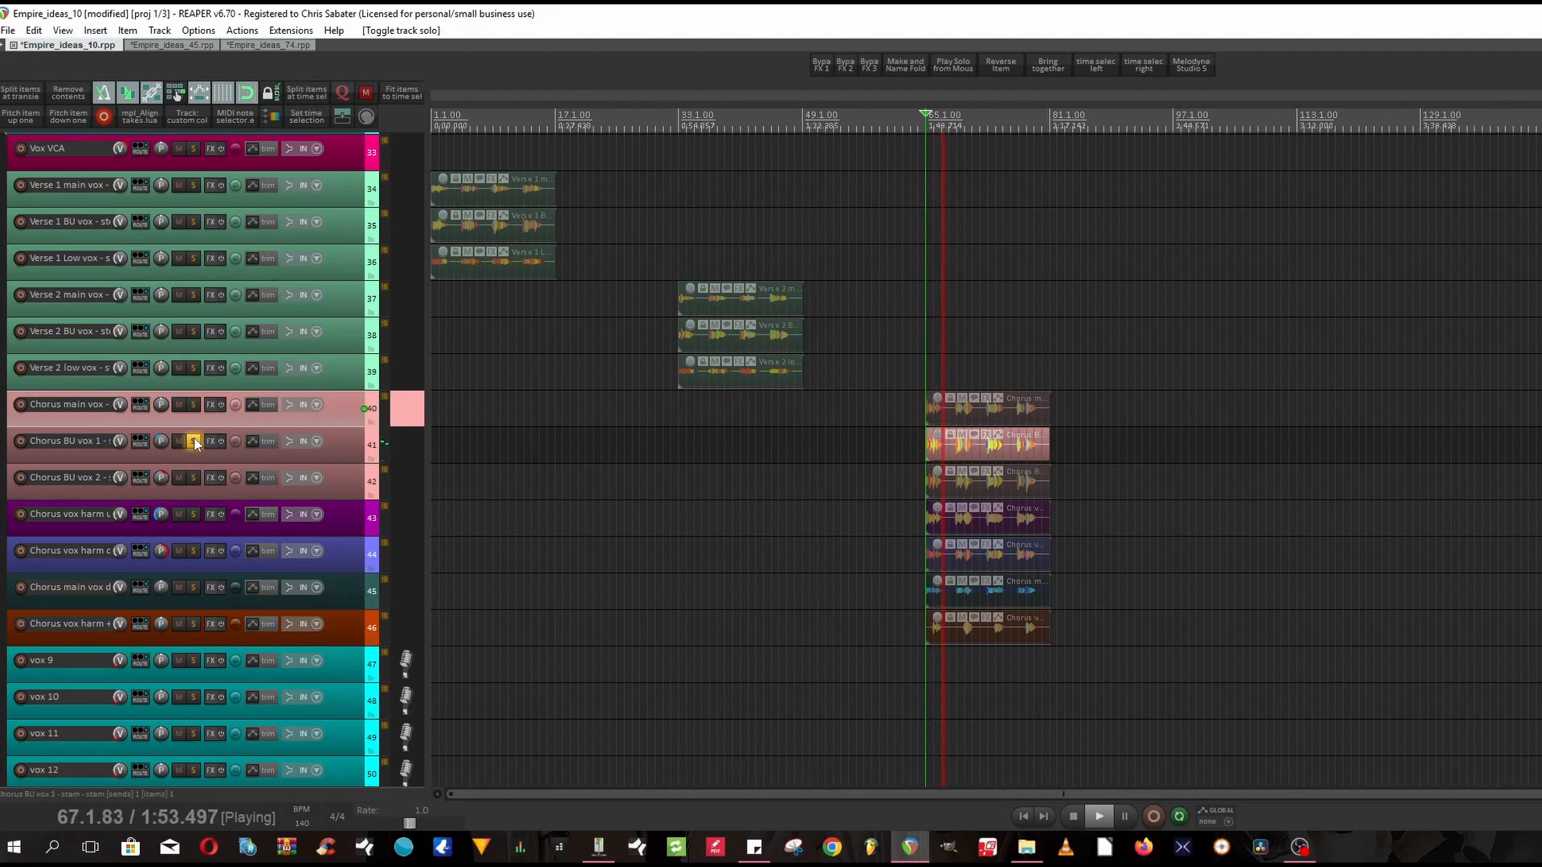
key(space)
click(193, 441)
click(193, 479)
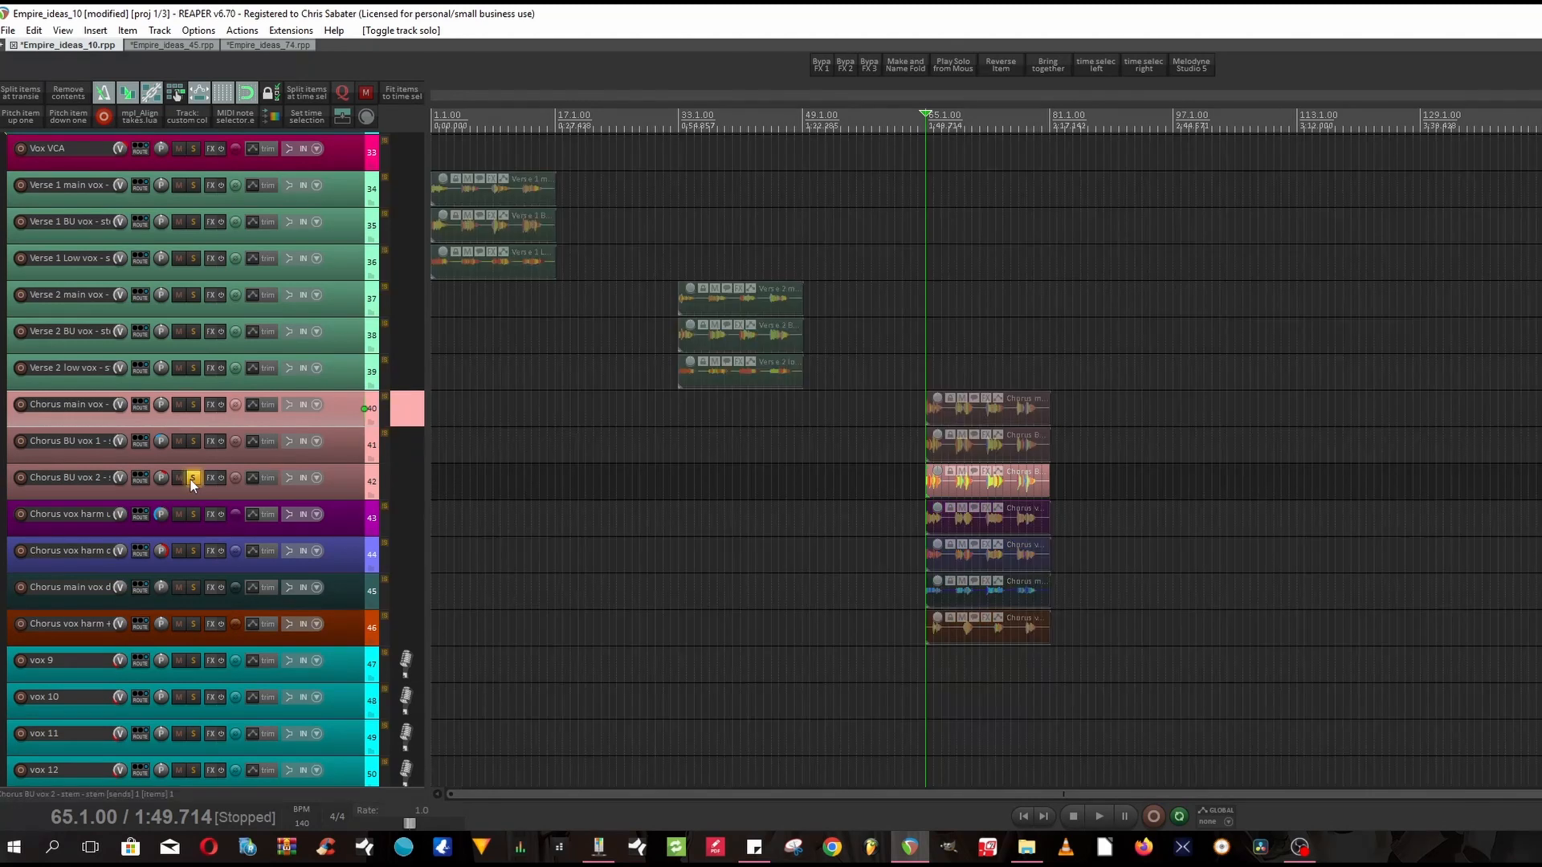
key(space)
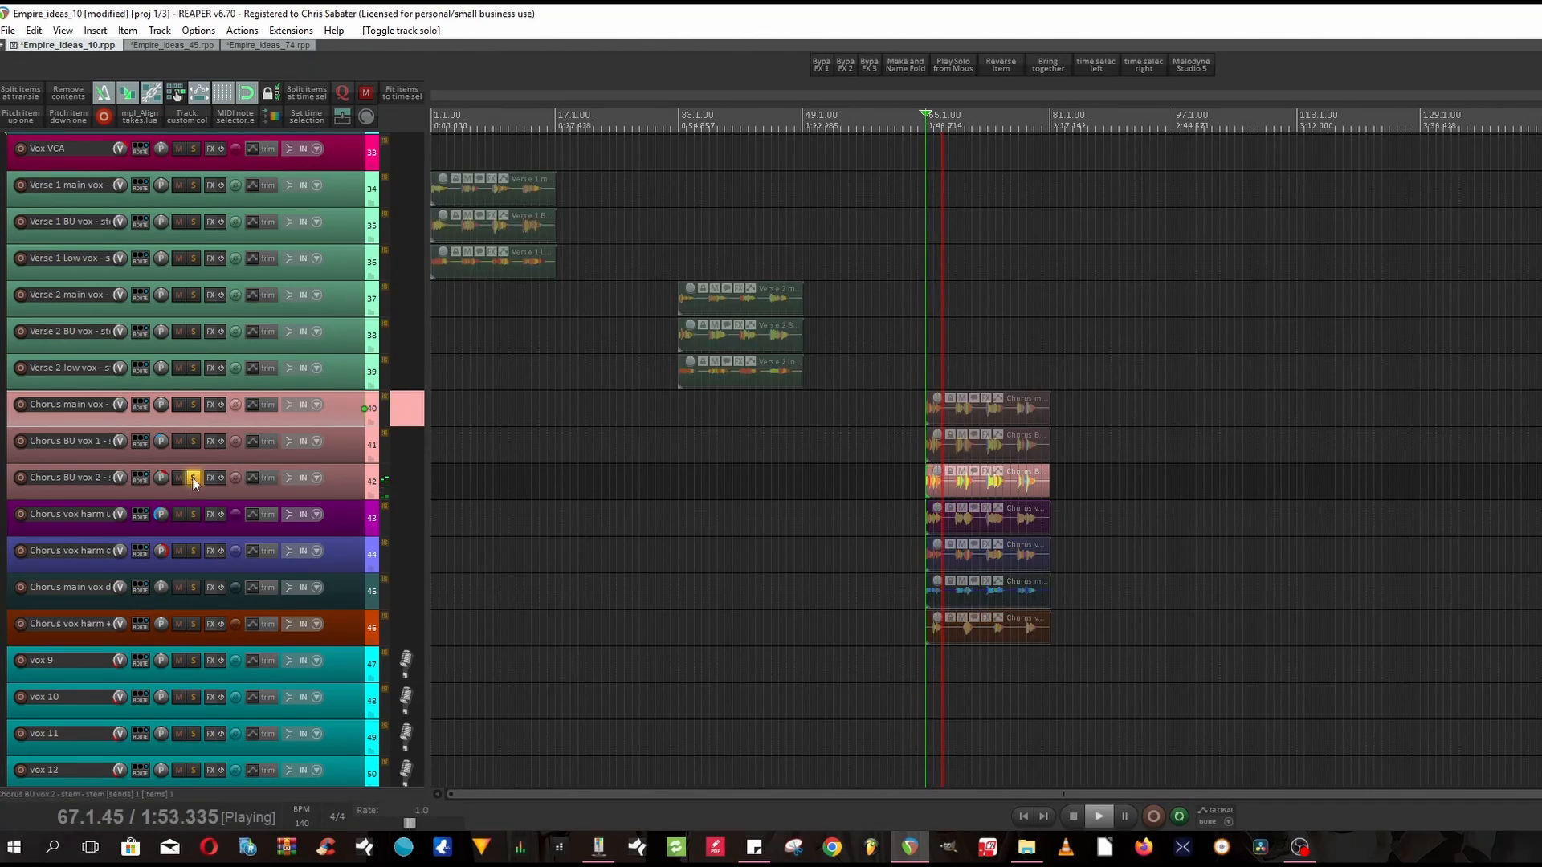
key(space)
click(193, 478)
Audition the Chorus vox harm up and Chorus vox harm down tracks from bar 65, soloing one at a time and clearing each solo.
click(193, 514)
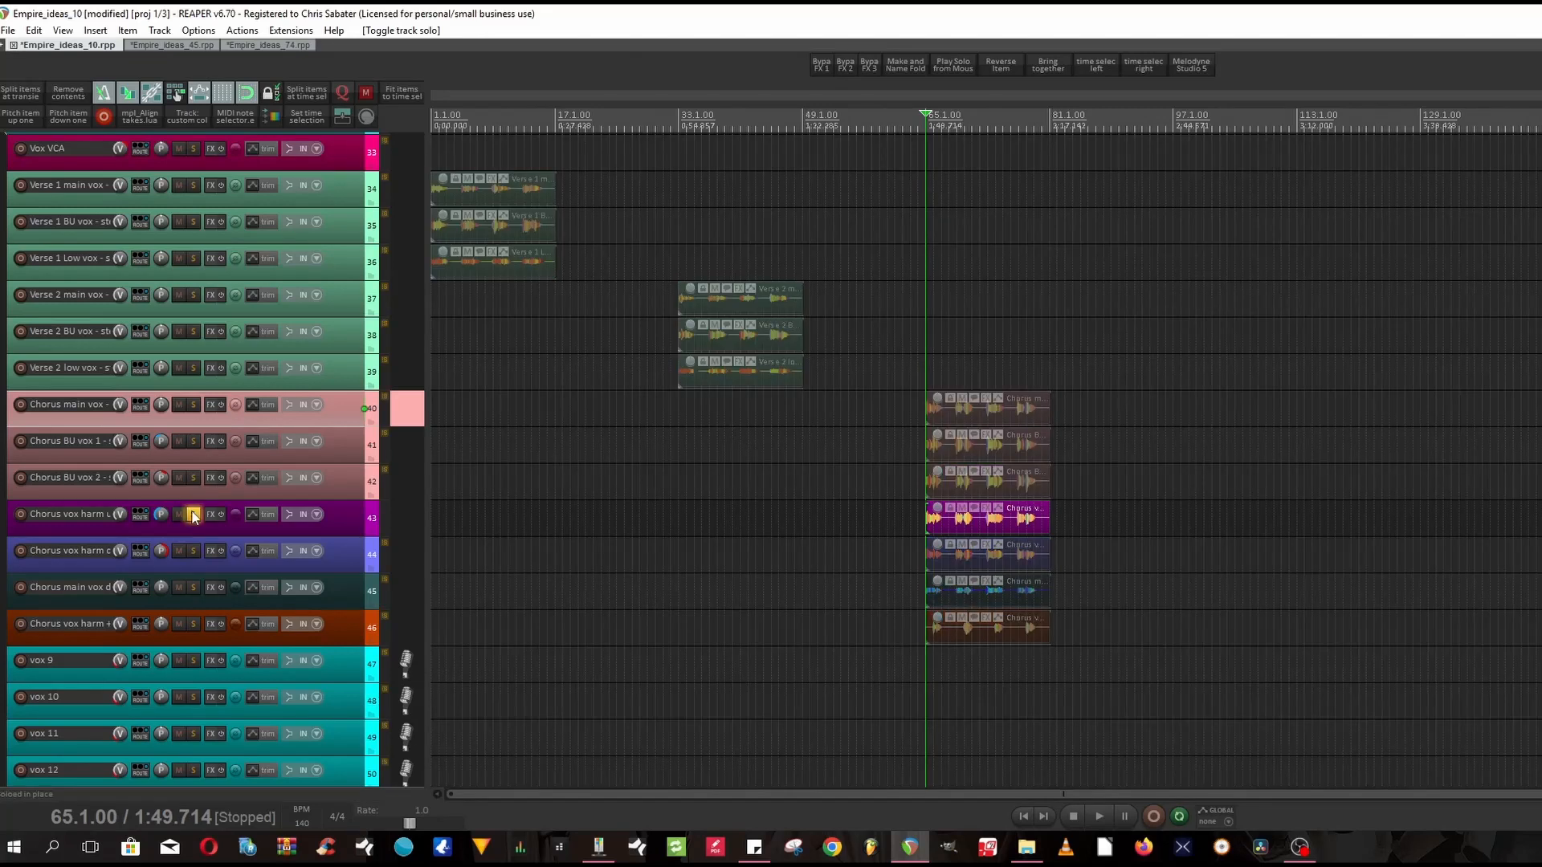
key(space)
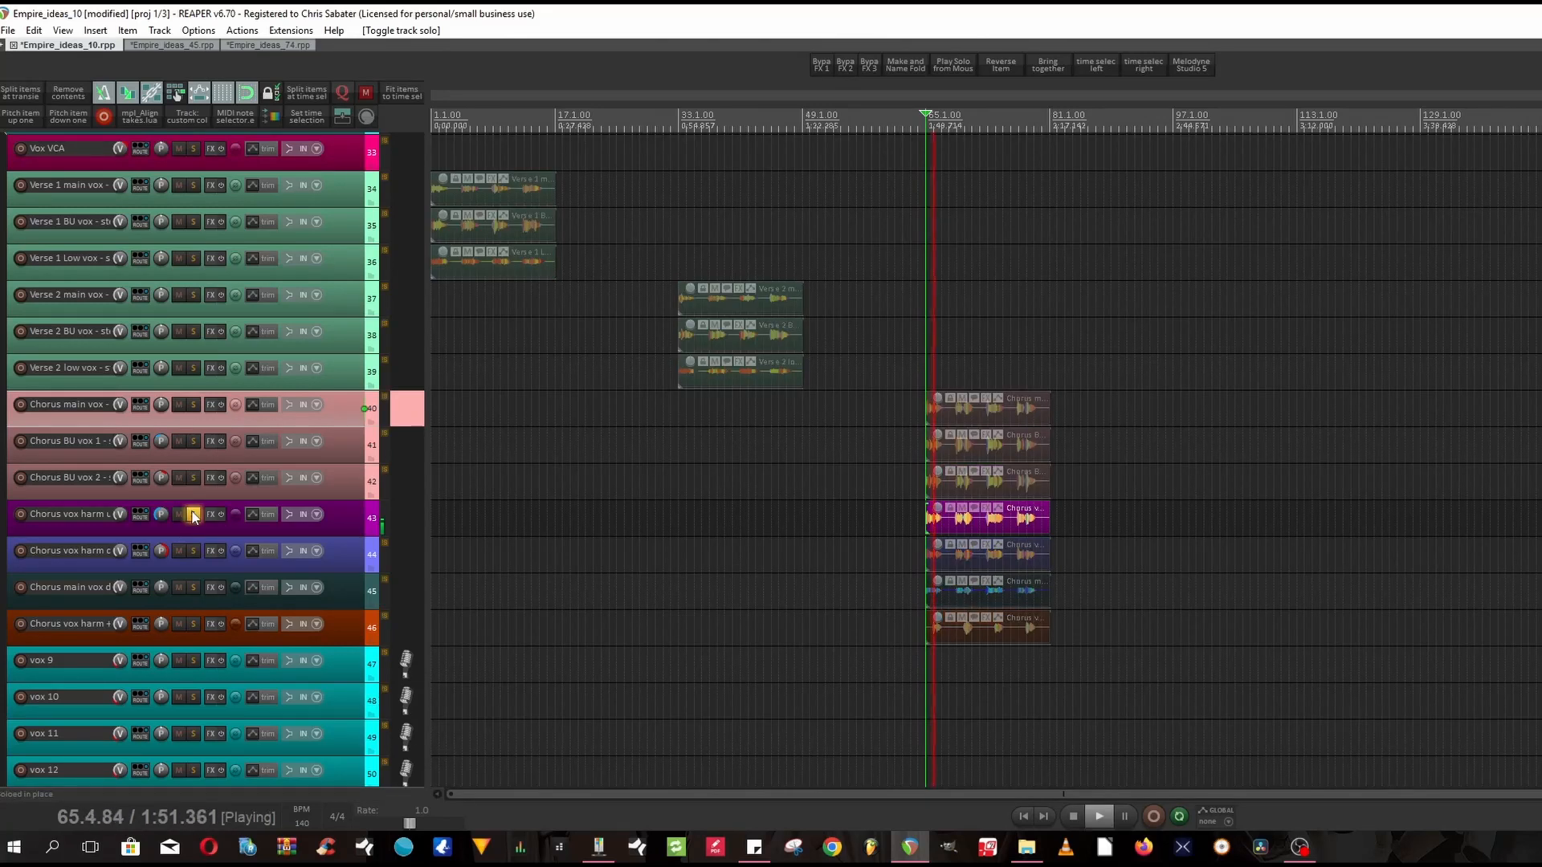
key(space)
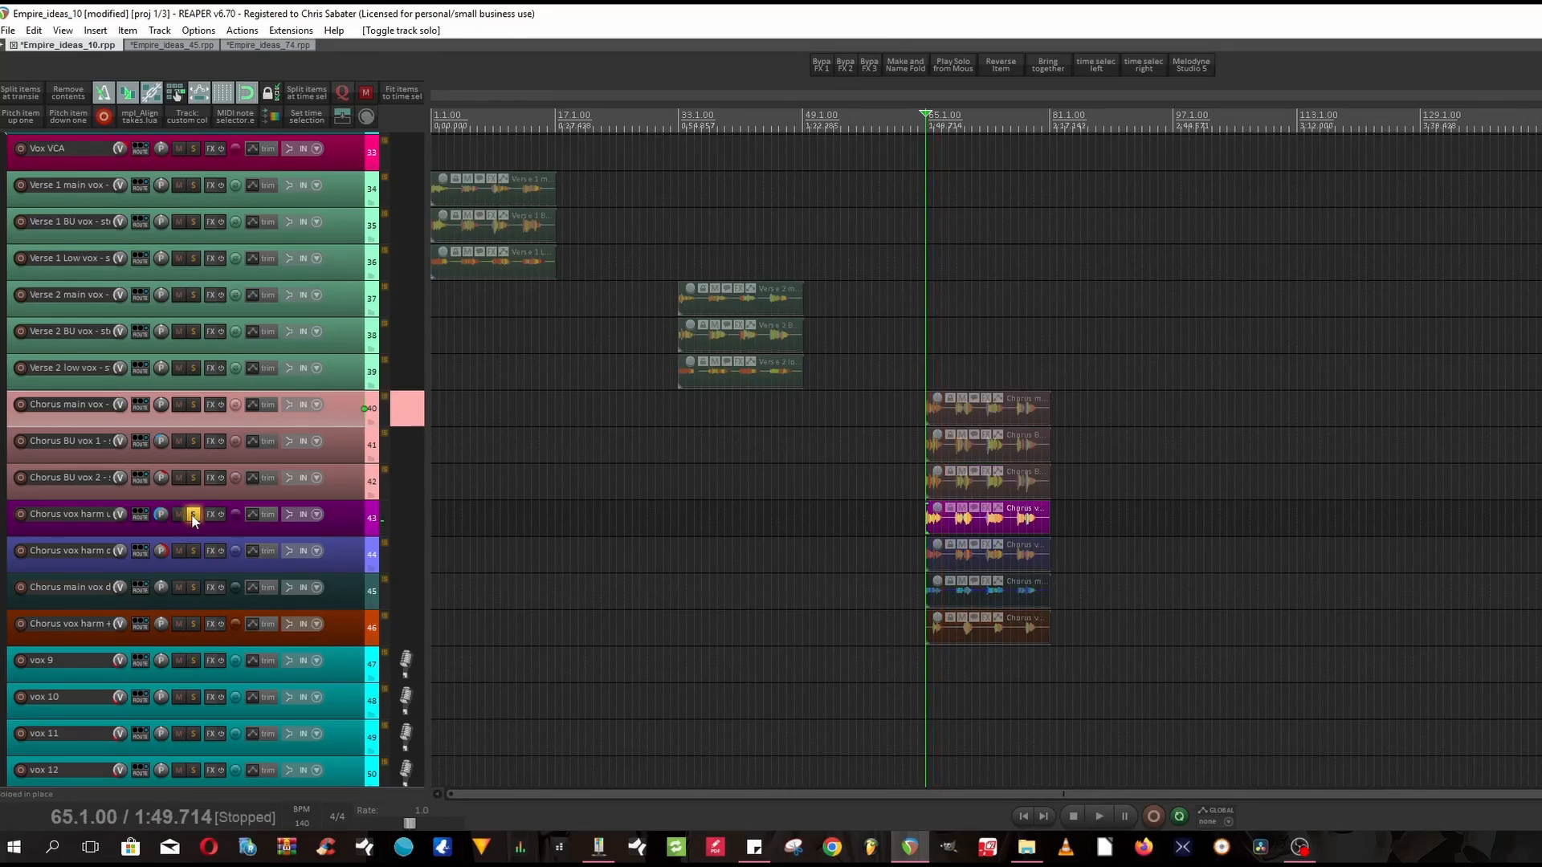
click(193, 517)
click(193, 550)
key(space)
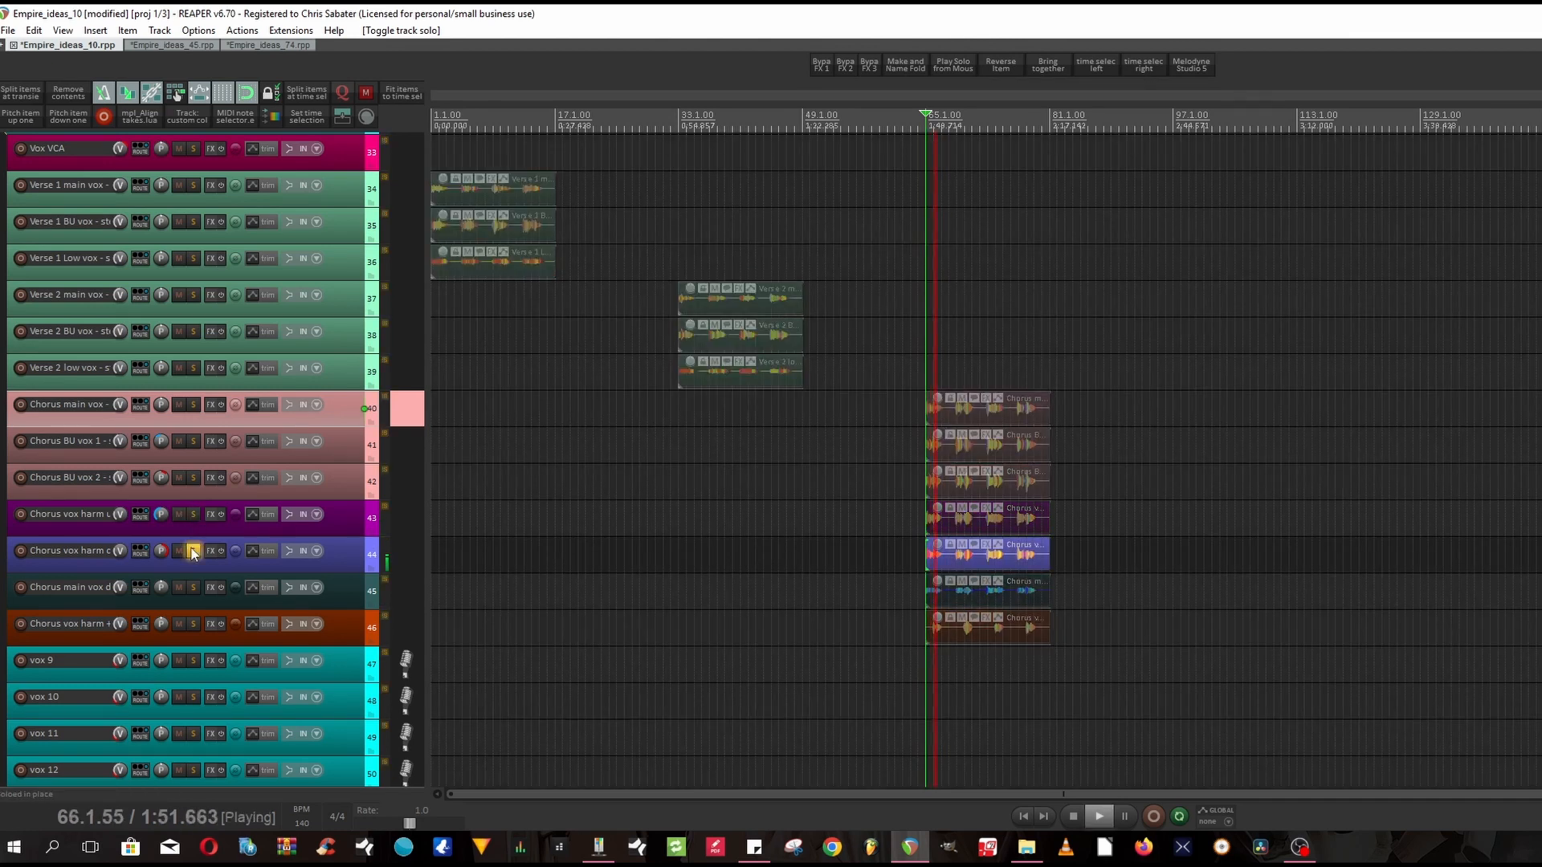
key(space)
click(193, 551)
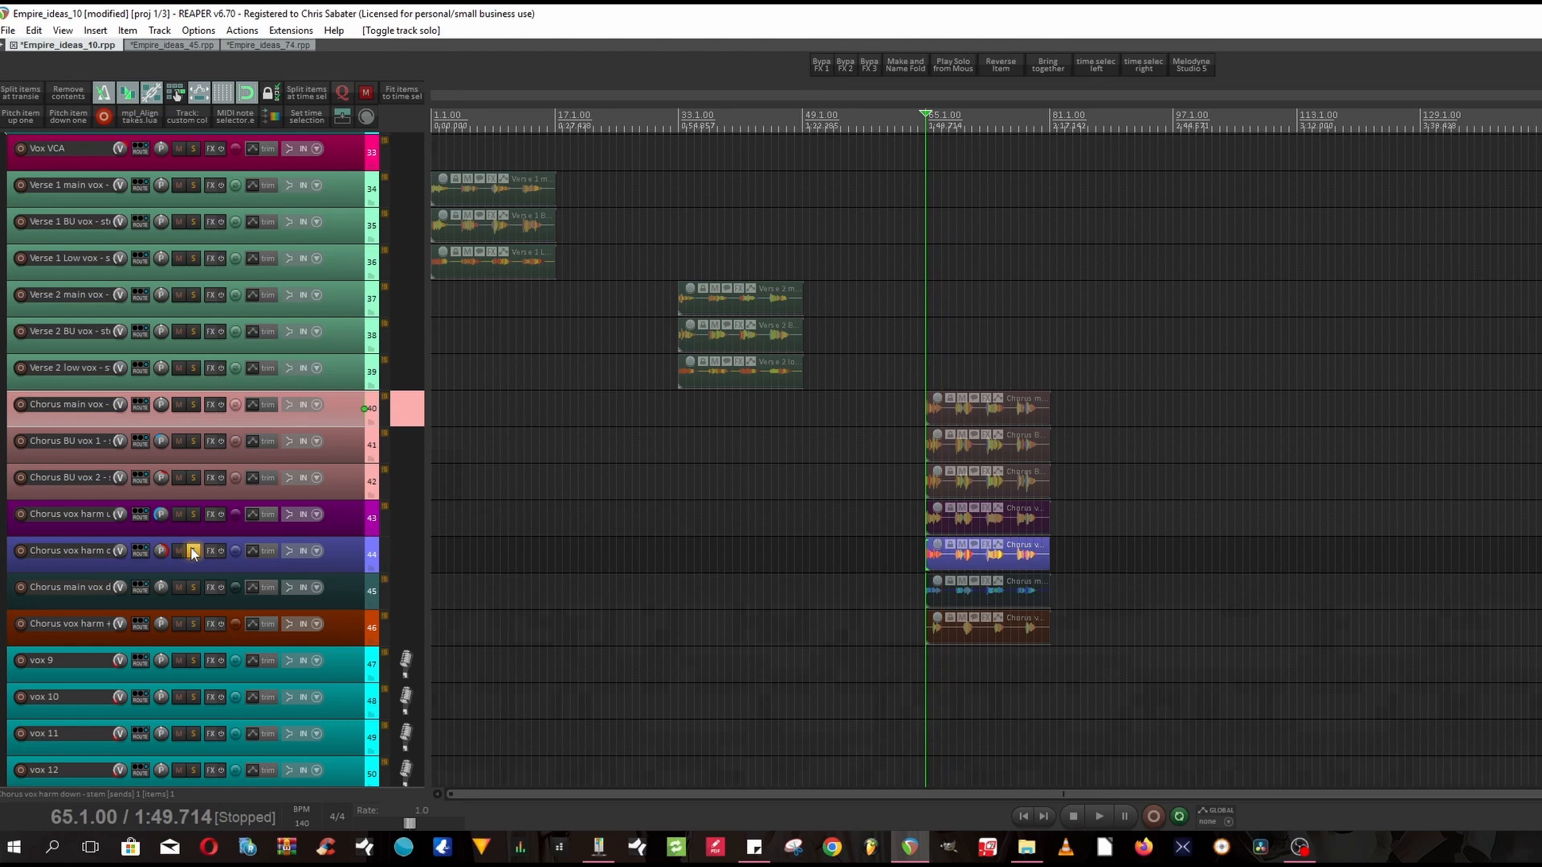
Audition the Chorus main vox dist and Chorus vox harm + tracks from bar 65, soloing each alone and clearing its solo.
click(193, 587)
key(space)
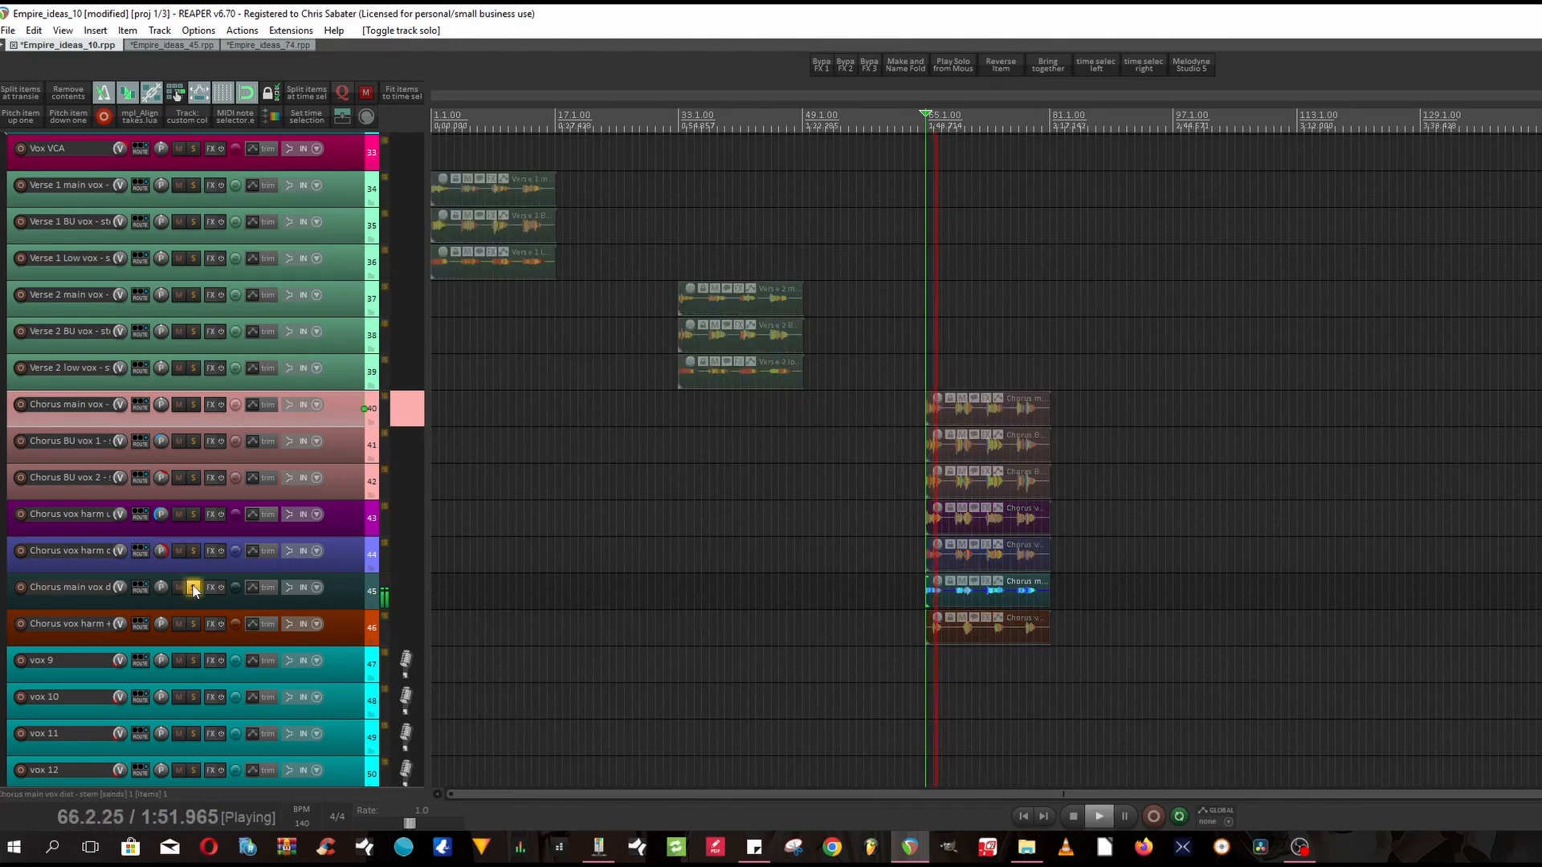
key(space)
click(192, 589)
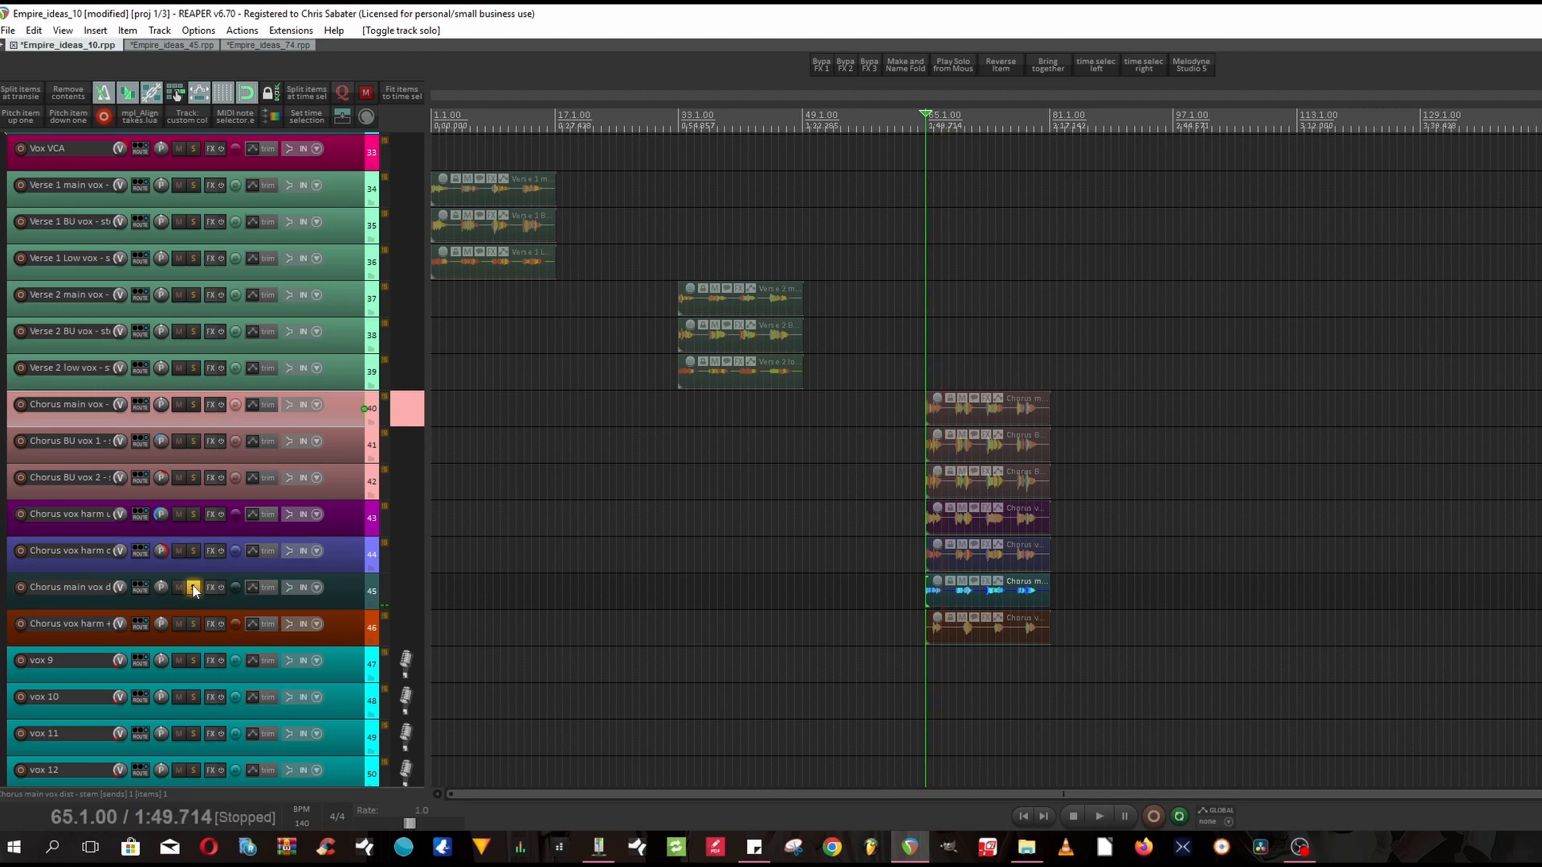
click(193, 624)
key(space)
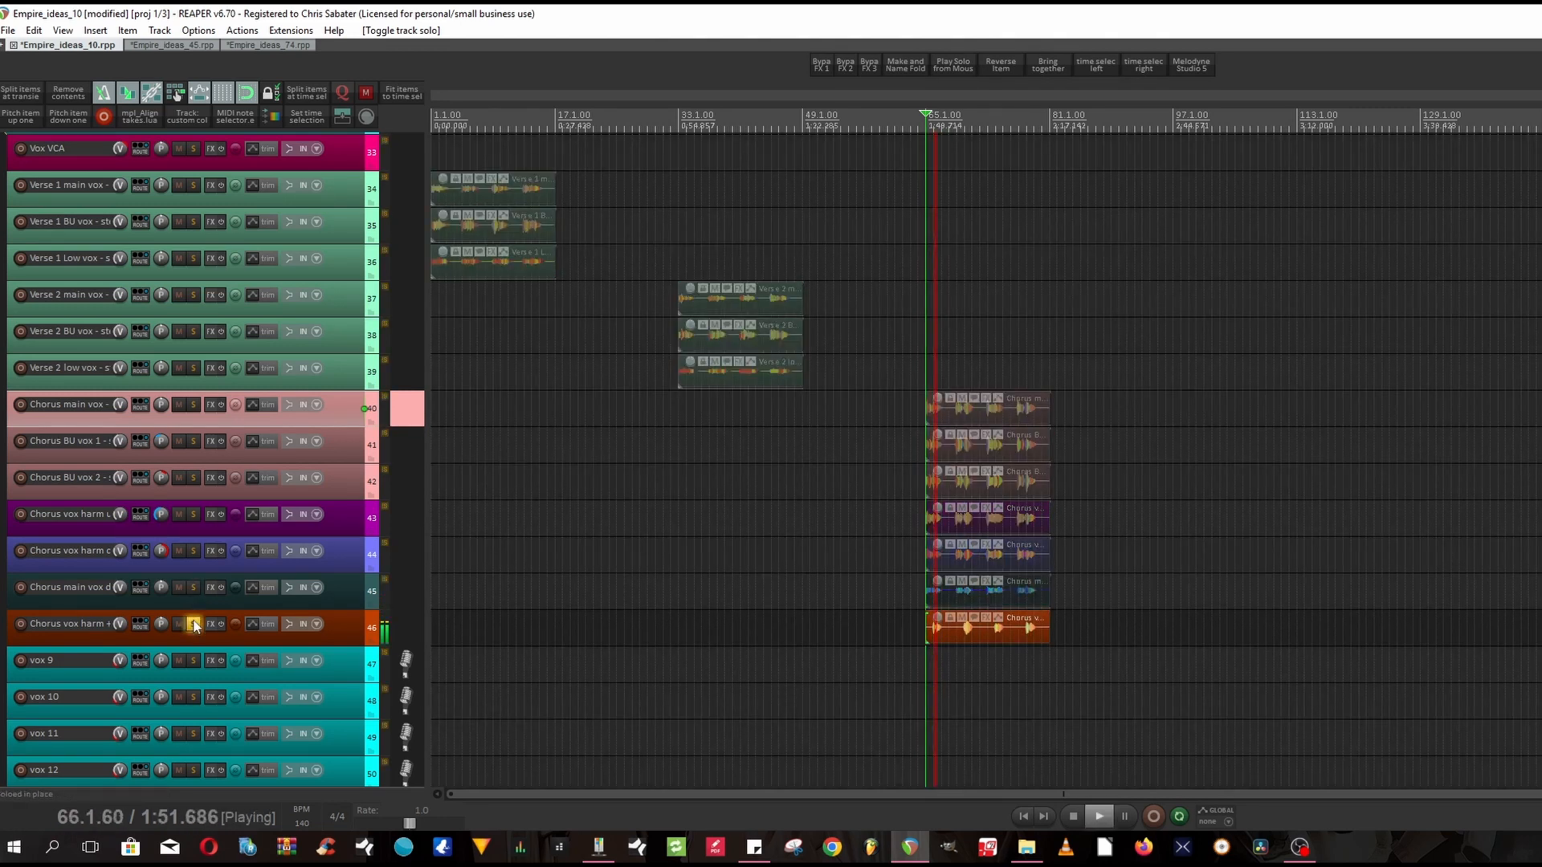
key(space)
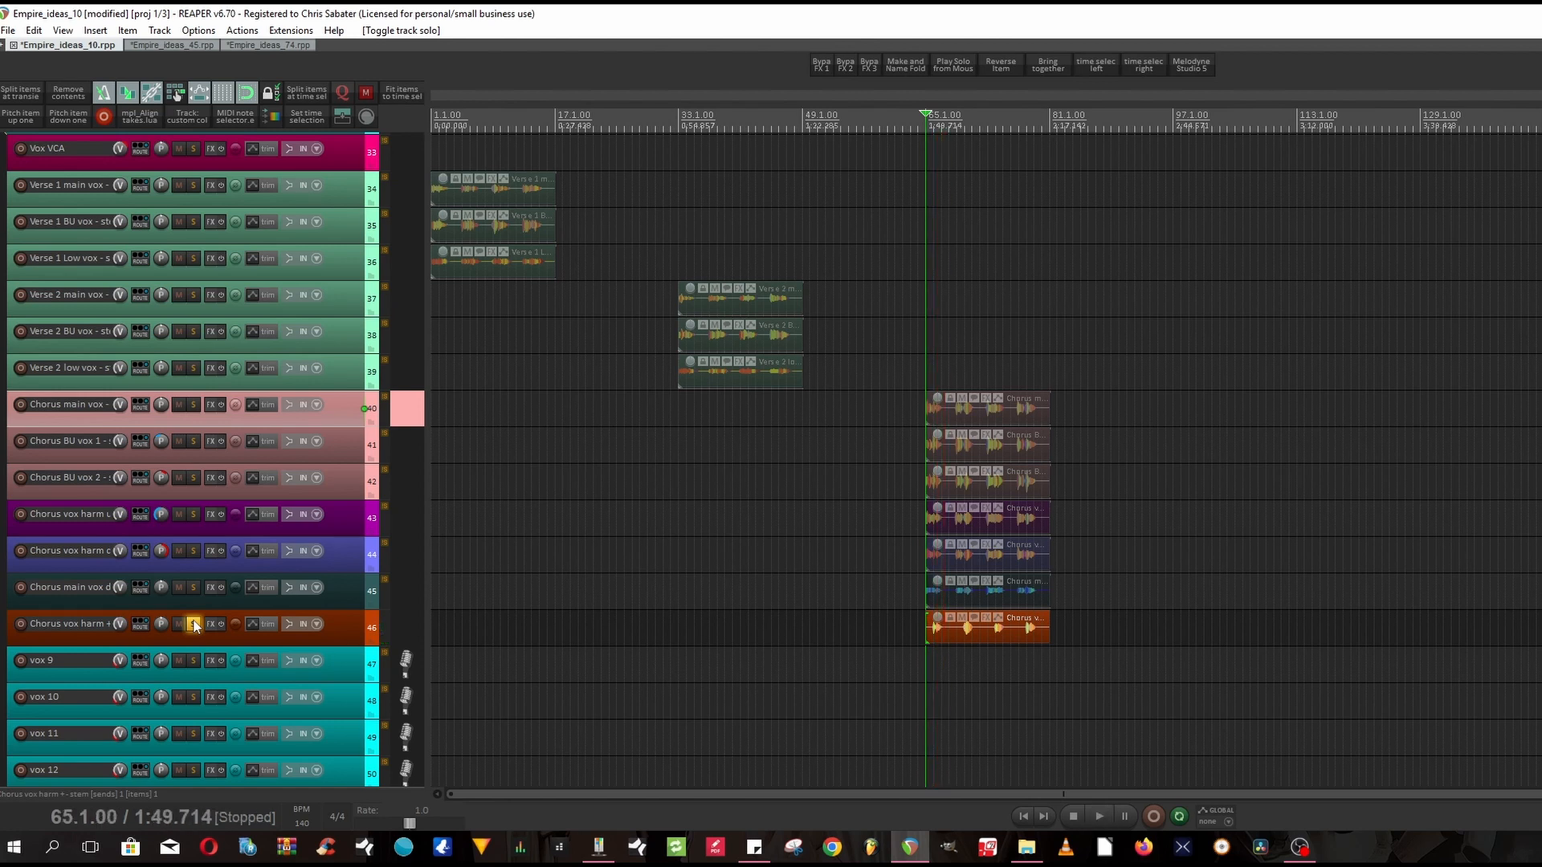
click(192, 624)
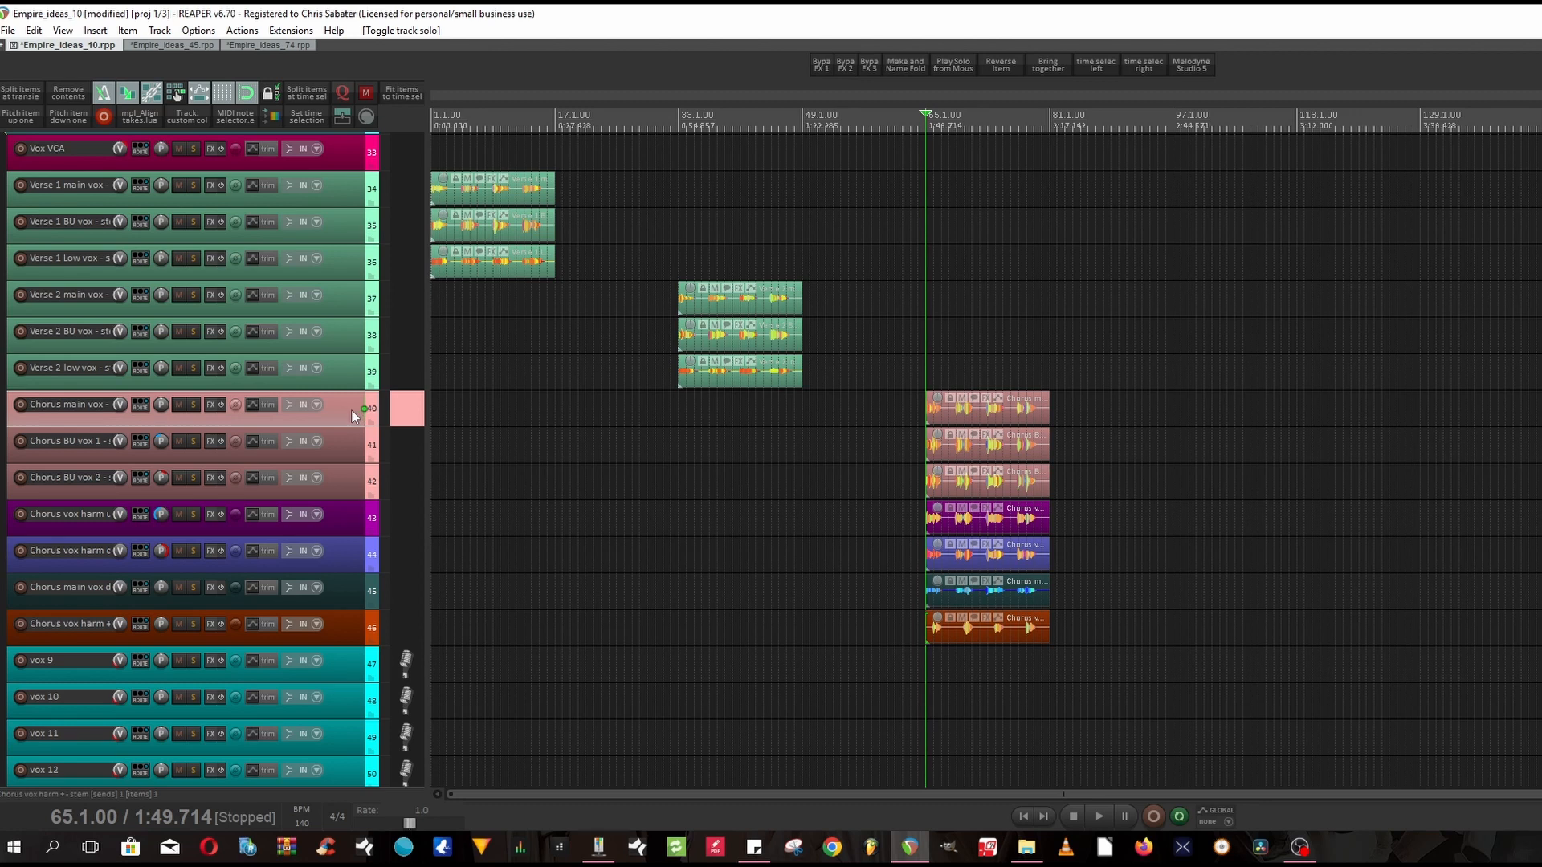
Review the chorus layers by selecting the two BU tracks, the up and down harmonies, the dist track and the harm + track in turn.
click(336, 448)
click(339, 481)
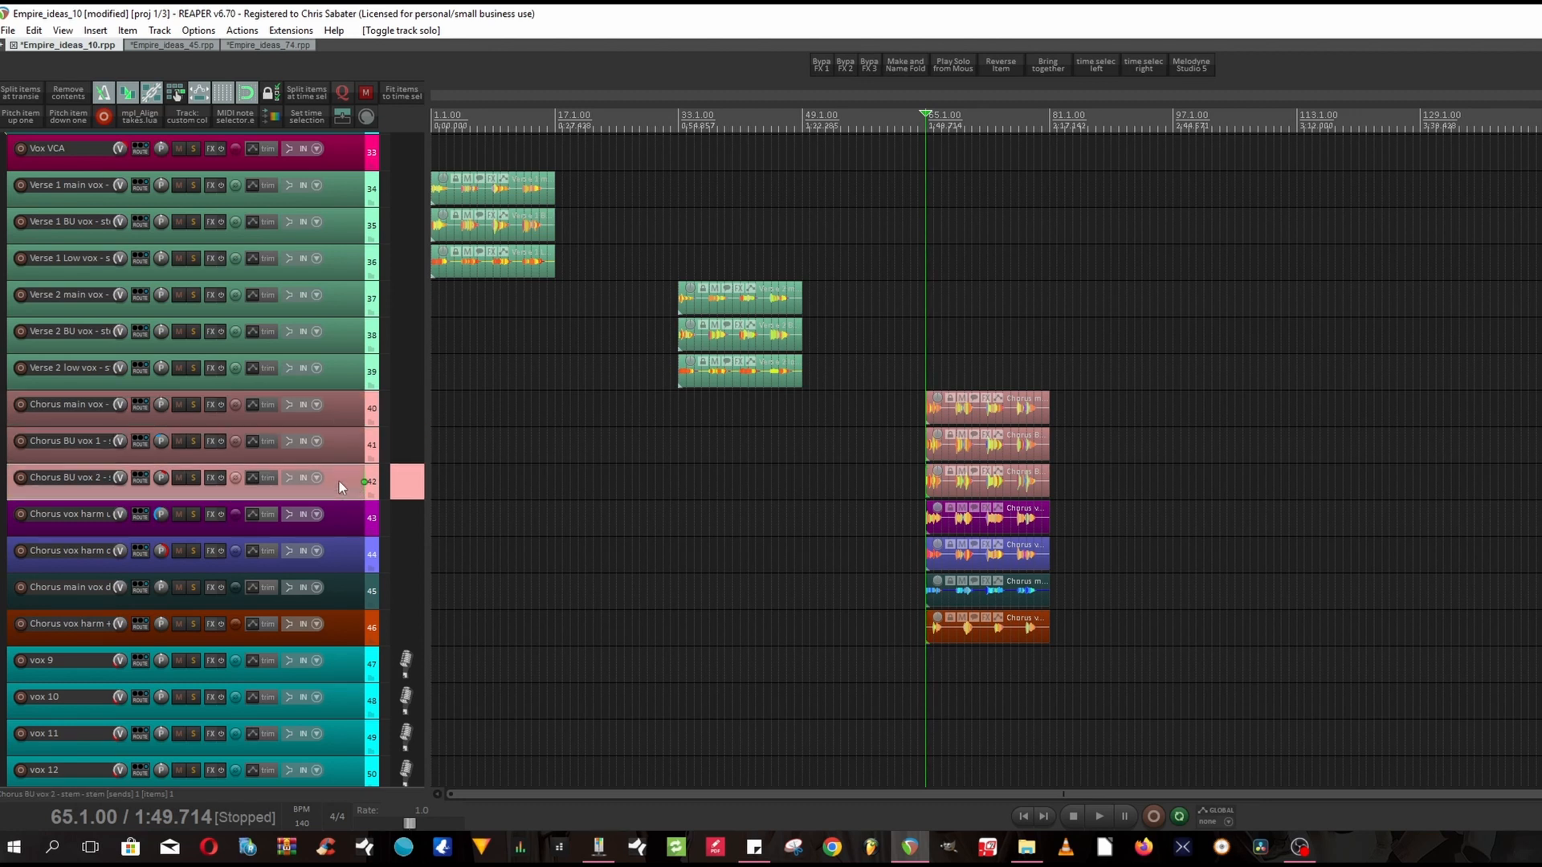
click(335, 452)
click(336, 480)
click(334, 520)
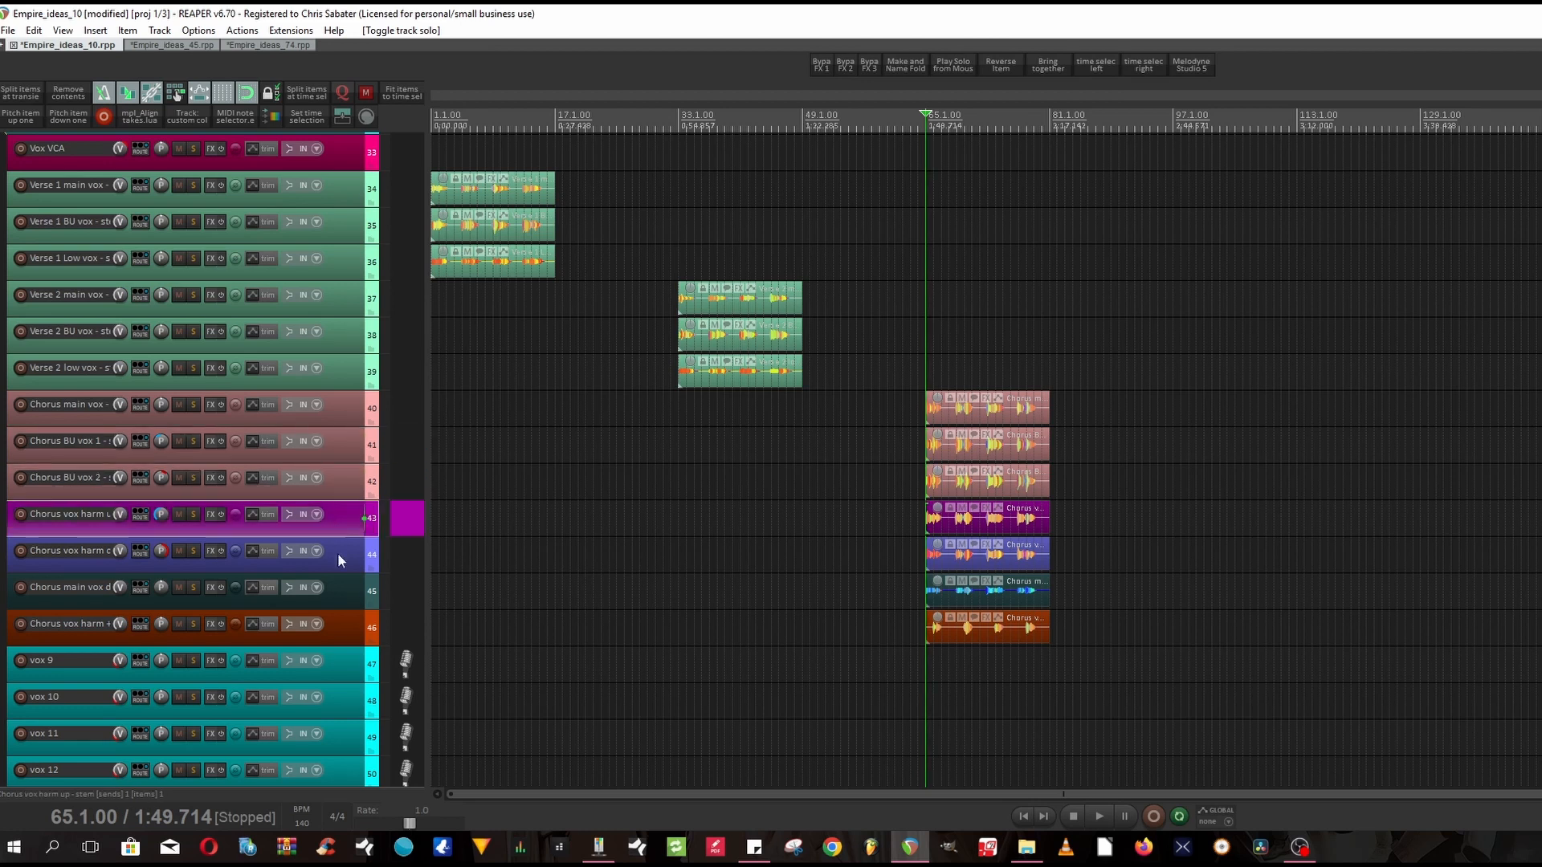
click(337, 554)
click(340, 518)
click(342, 554)
click(339, 521)
click(341, 589)
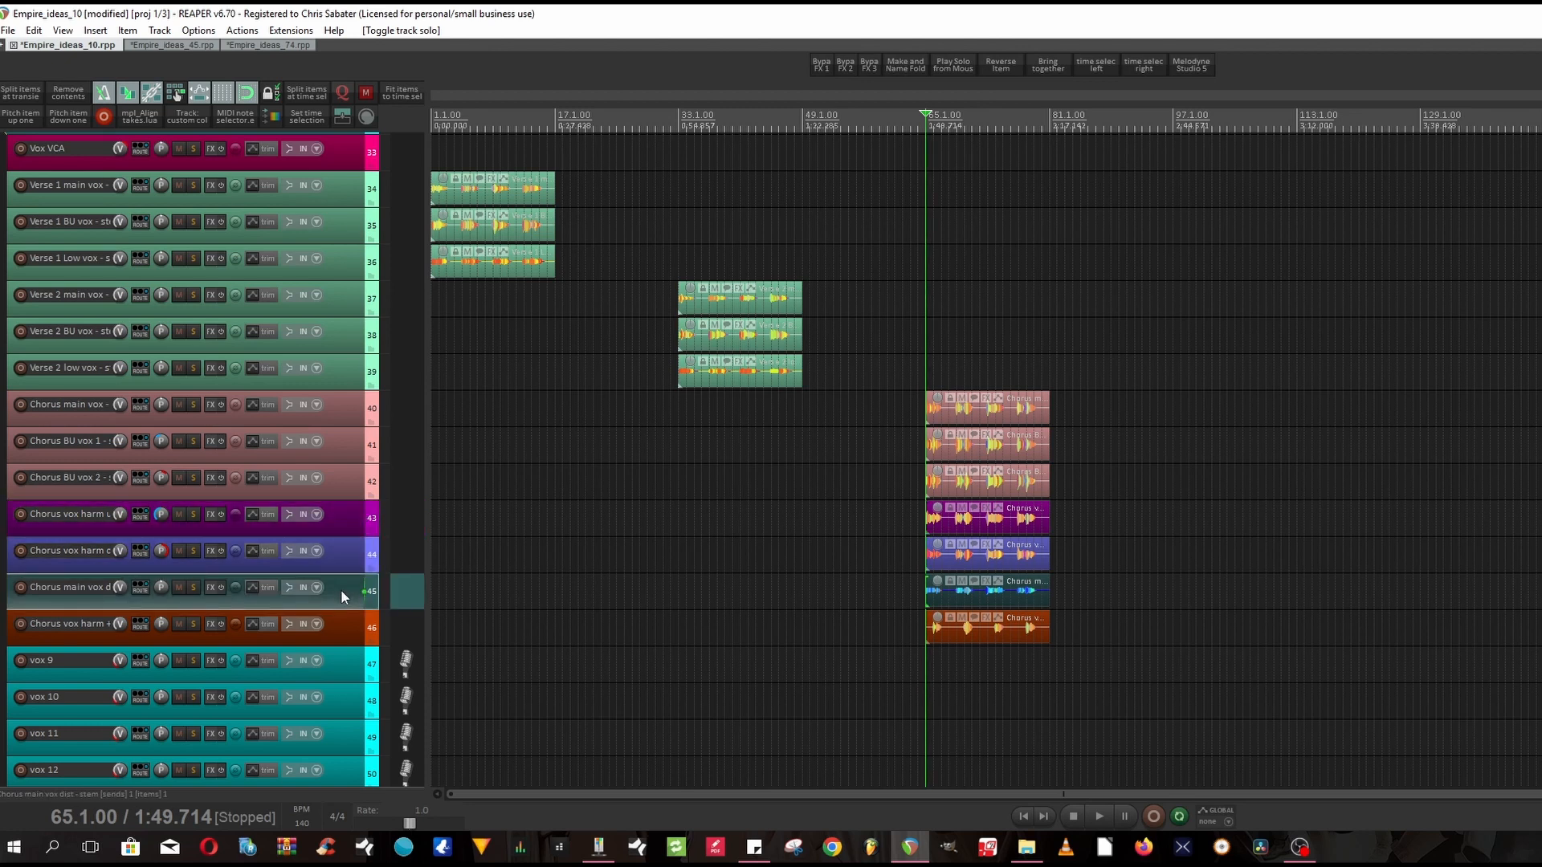
click(341, 620)
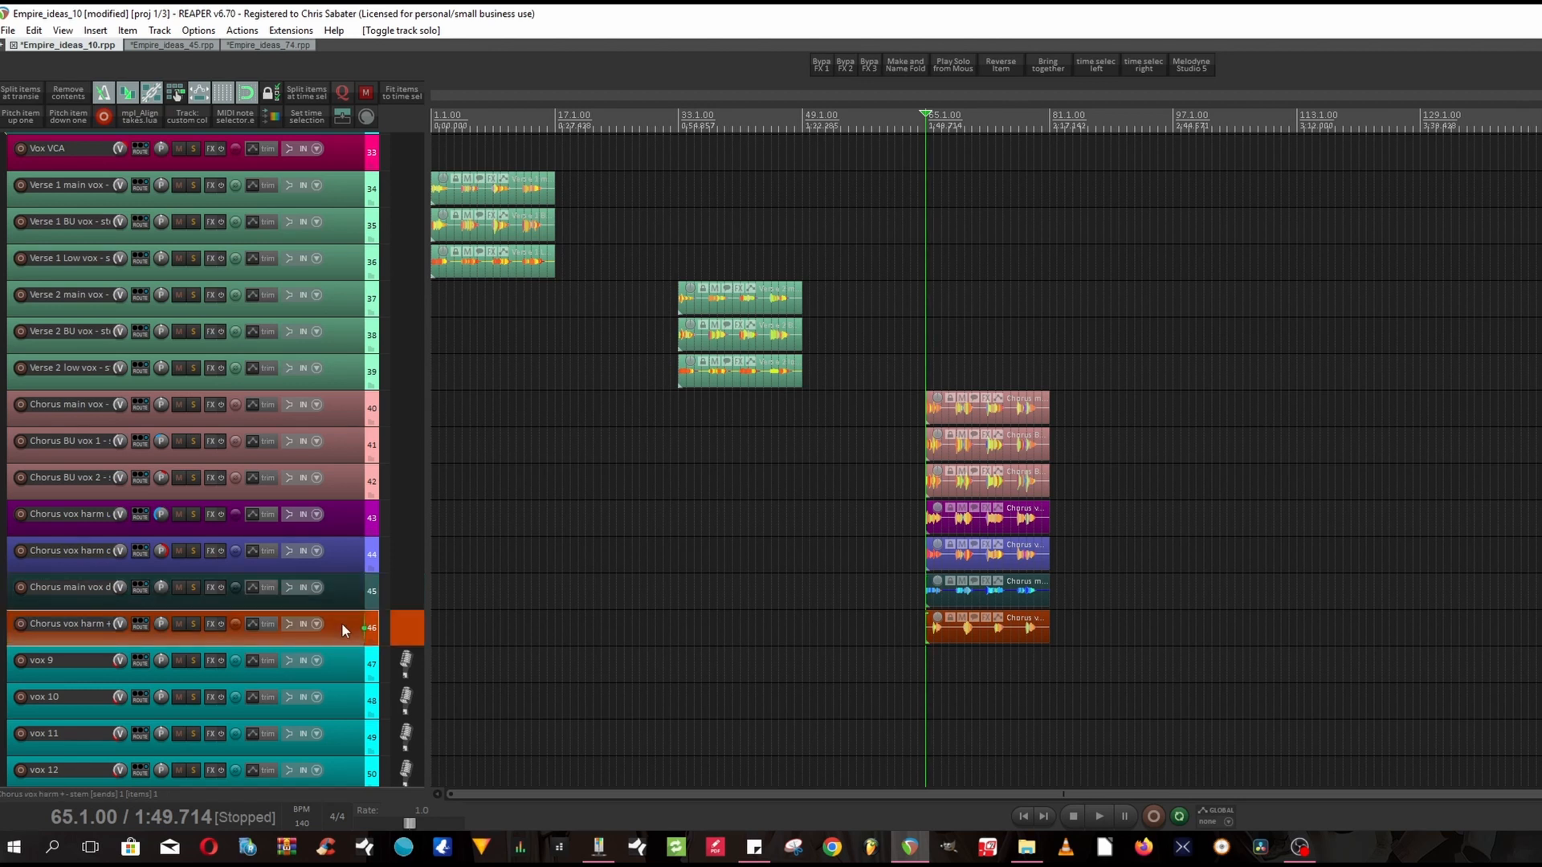
Clear the track selection, play all the chorus vocal layers together from bar 65, and stop playback.
click(348, 406)
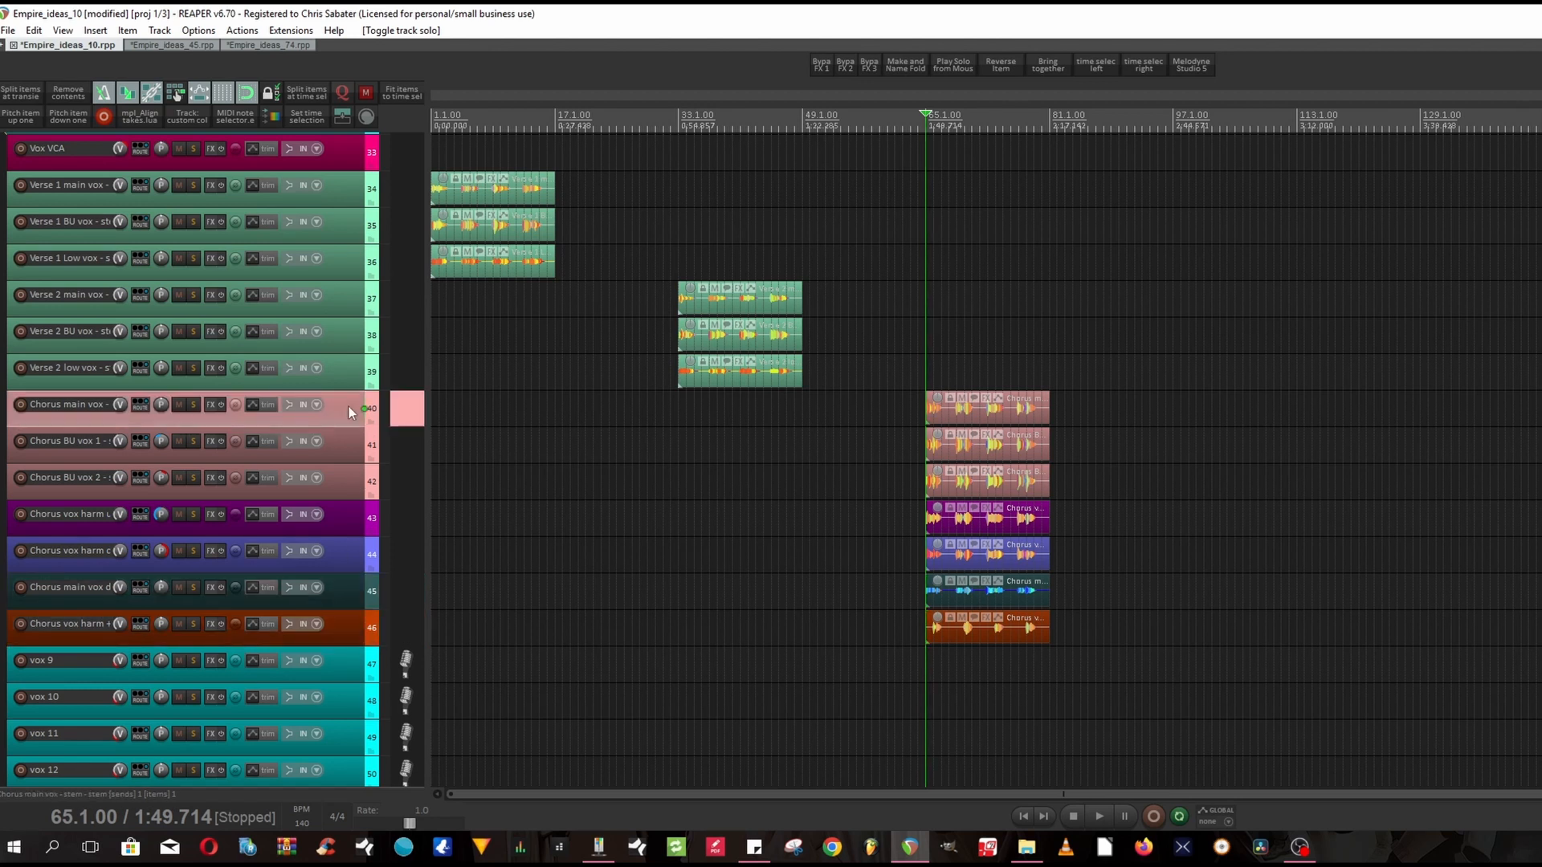
ctrl+click(348, 406)
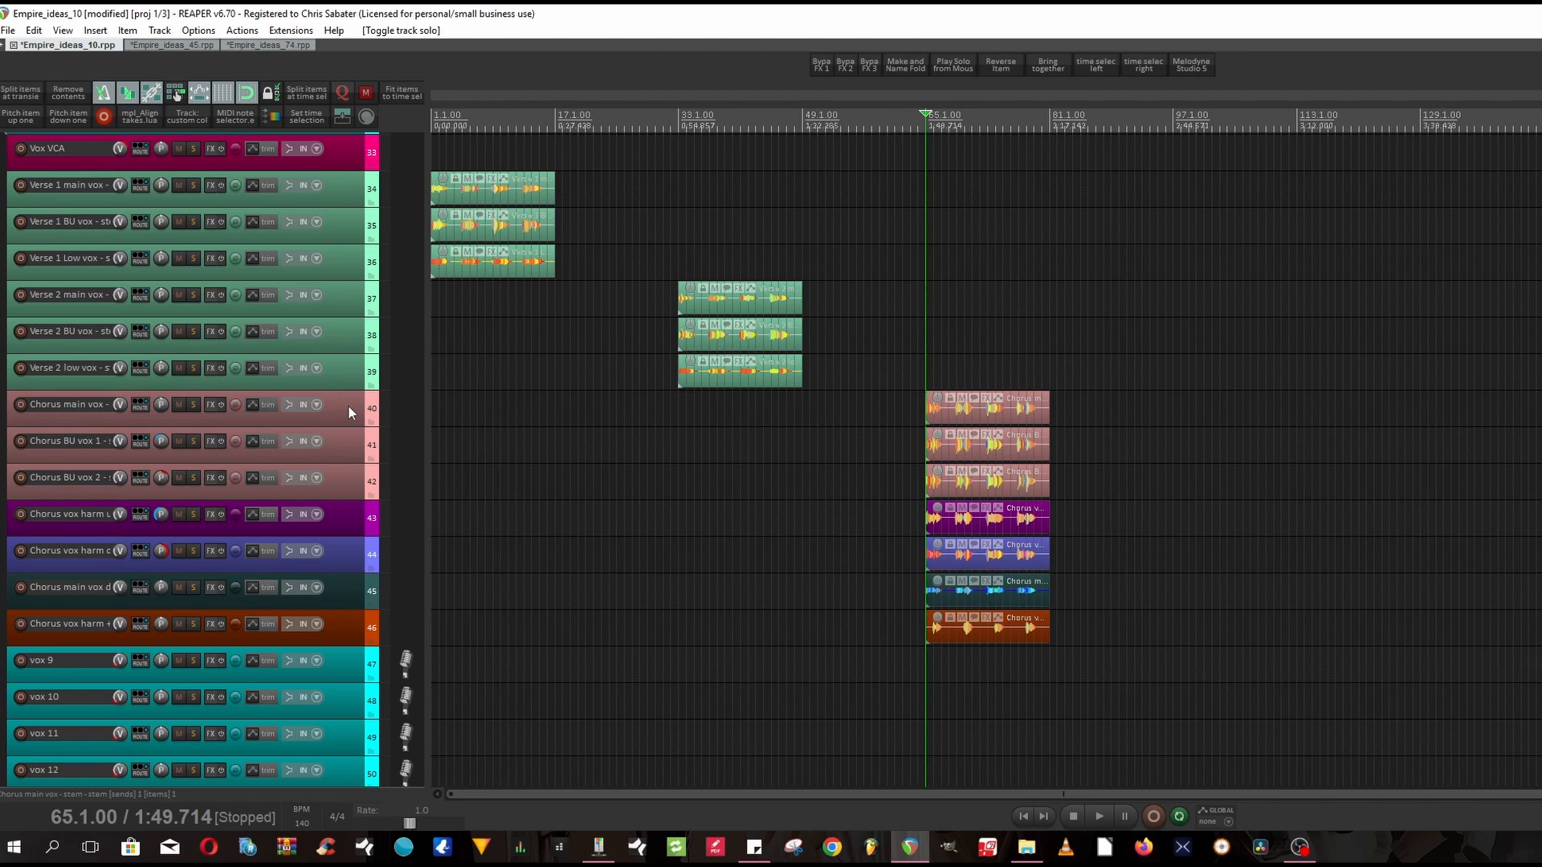
key(space)
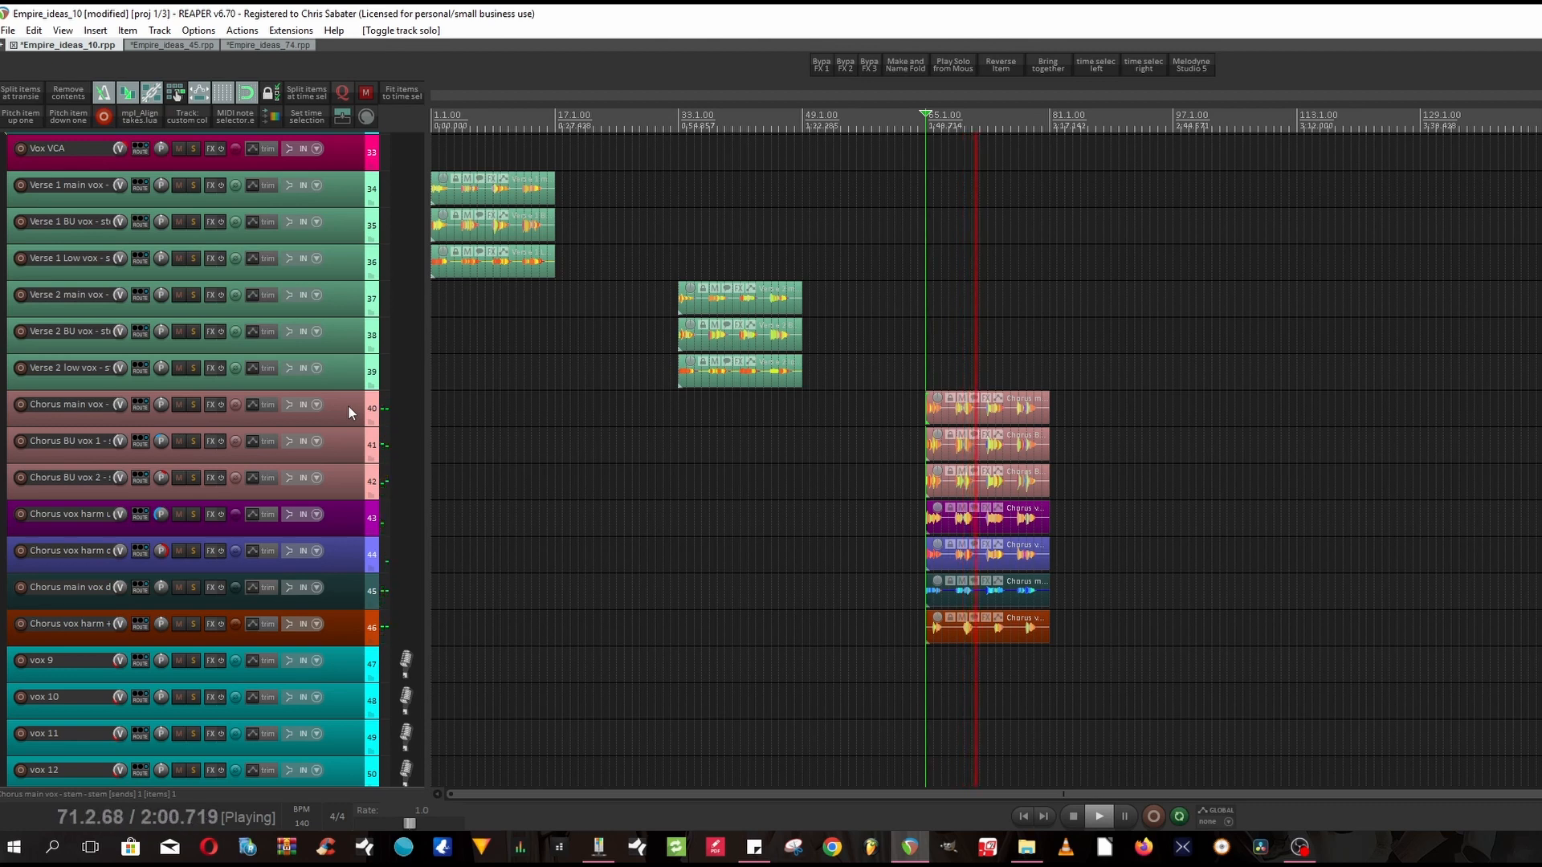
key(space)
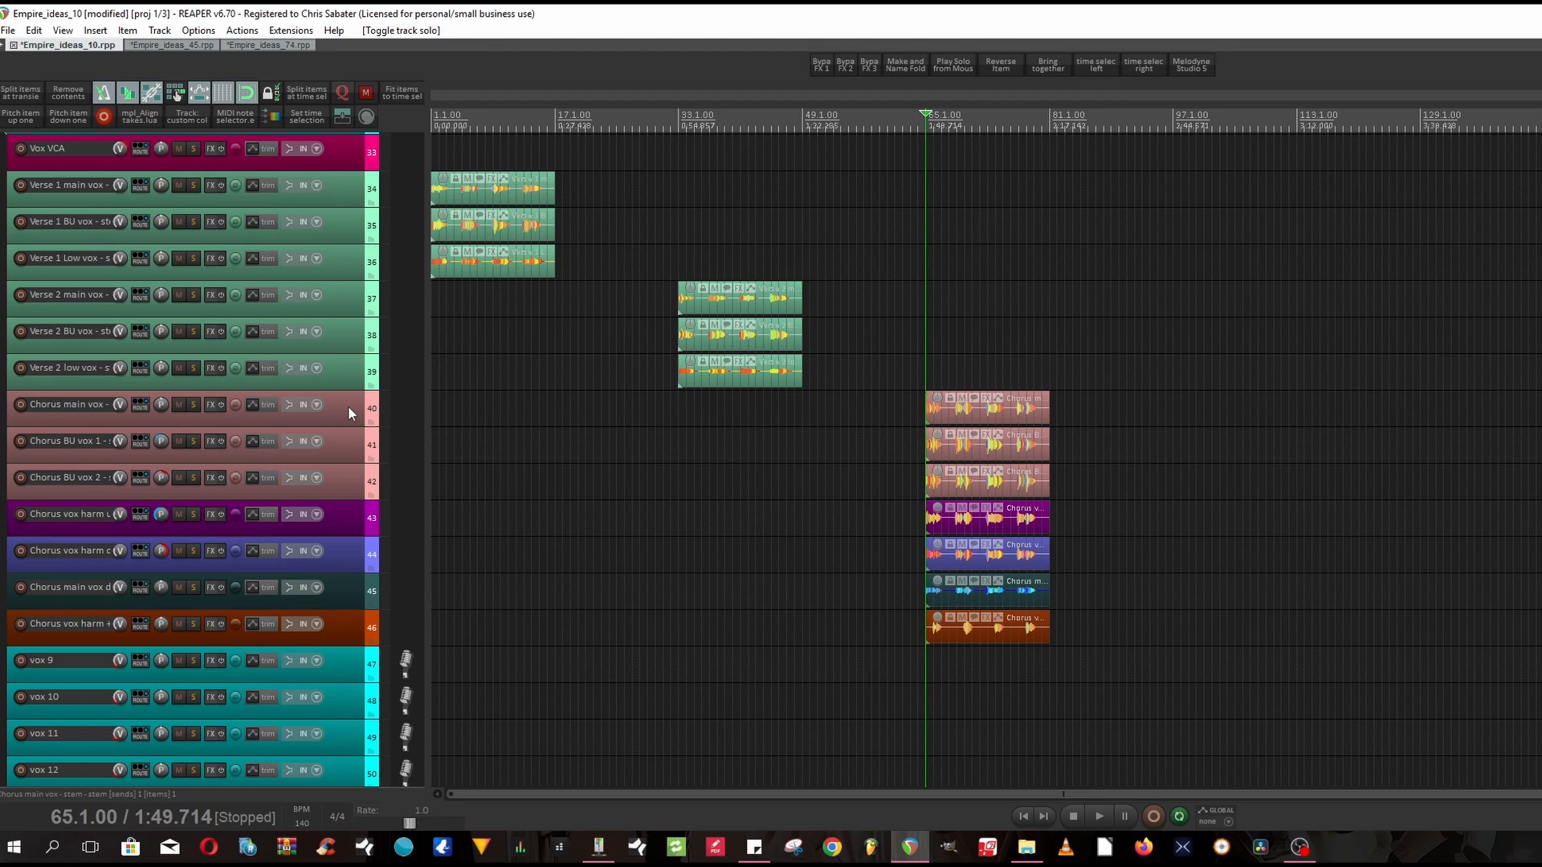
Look over the instrument buses and the verse and chorus vocal tracks of the Empire_ideas_10 project.
scroll(349, 406, up, 5)
scroll(348, 406, up, 2)
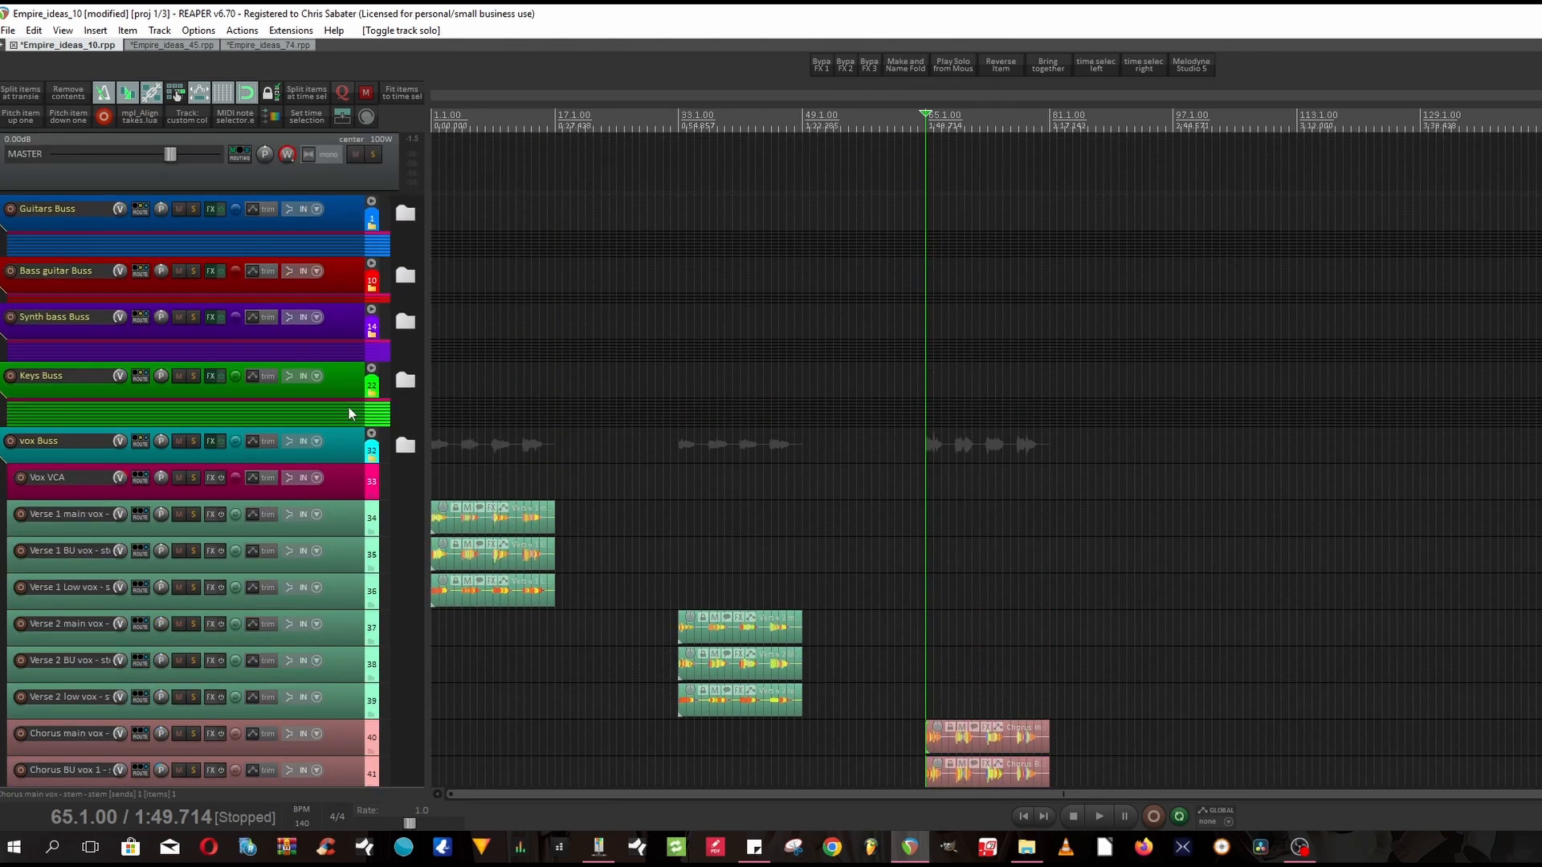
scroll(348, 406, down, 3)
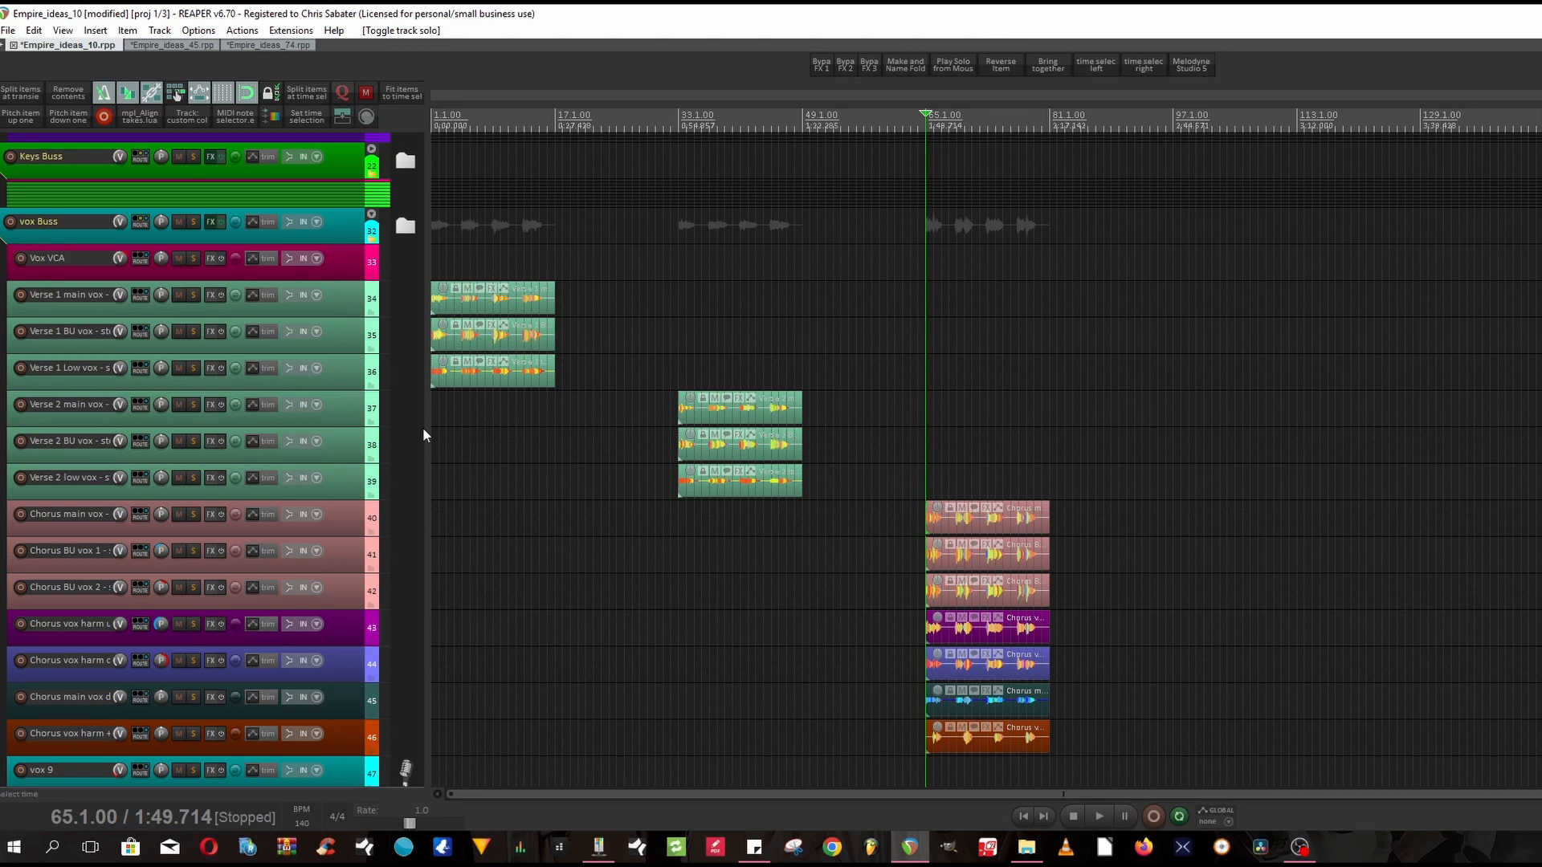
scroll(343, 440, down, 5)
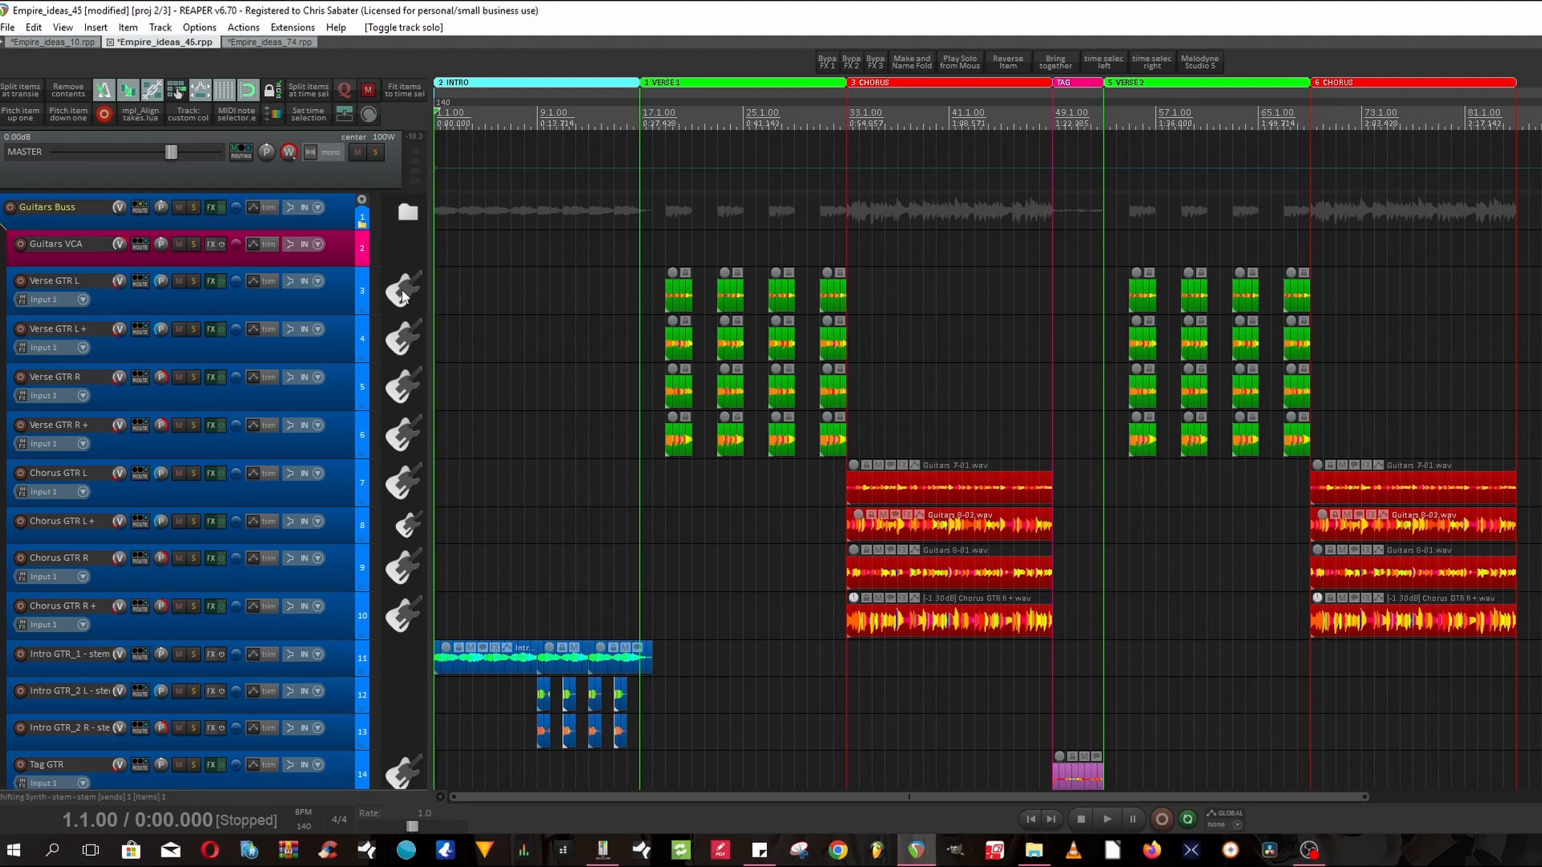
Examine the Empire_ideas_45 arrangement across its guitar, bass, keys, vocal, sample and drum tracks from intro to final chorus.
scroll(404, 481, down, 15)
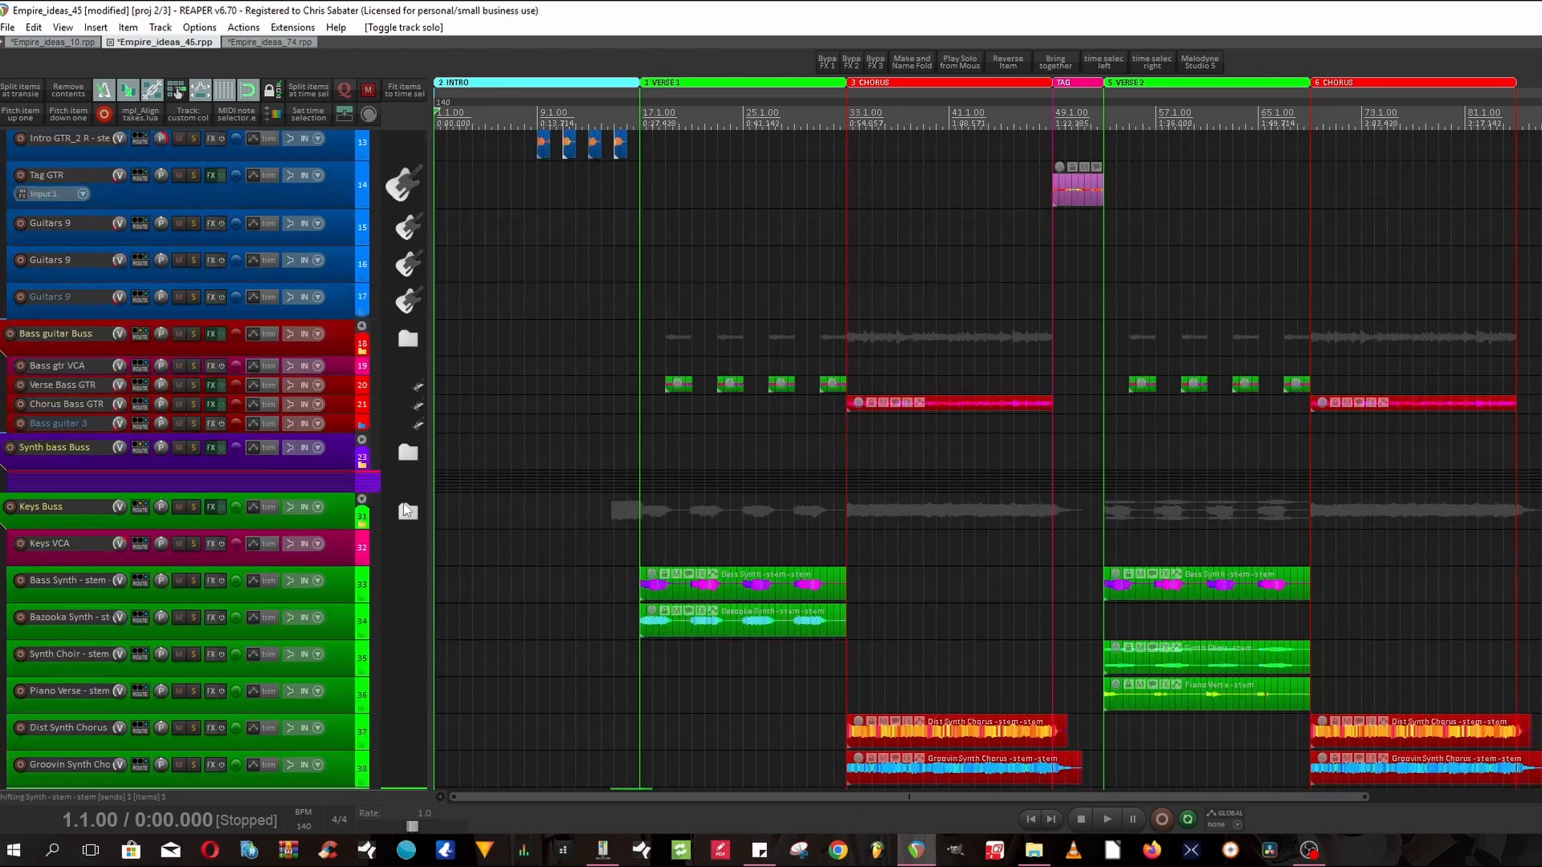
scroll(403, 502, down, 2)
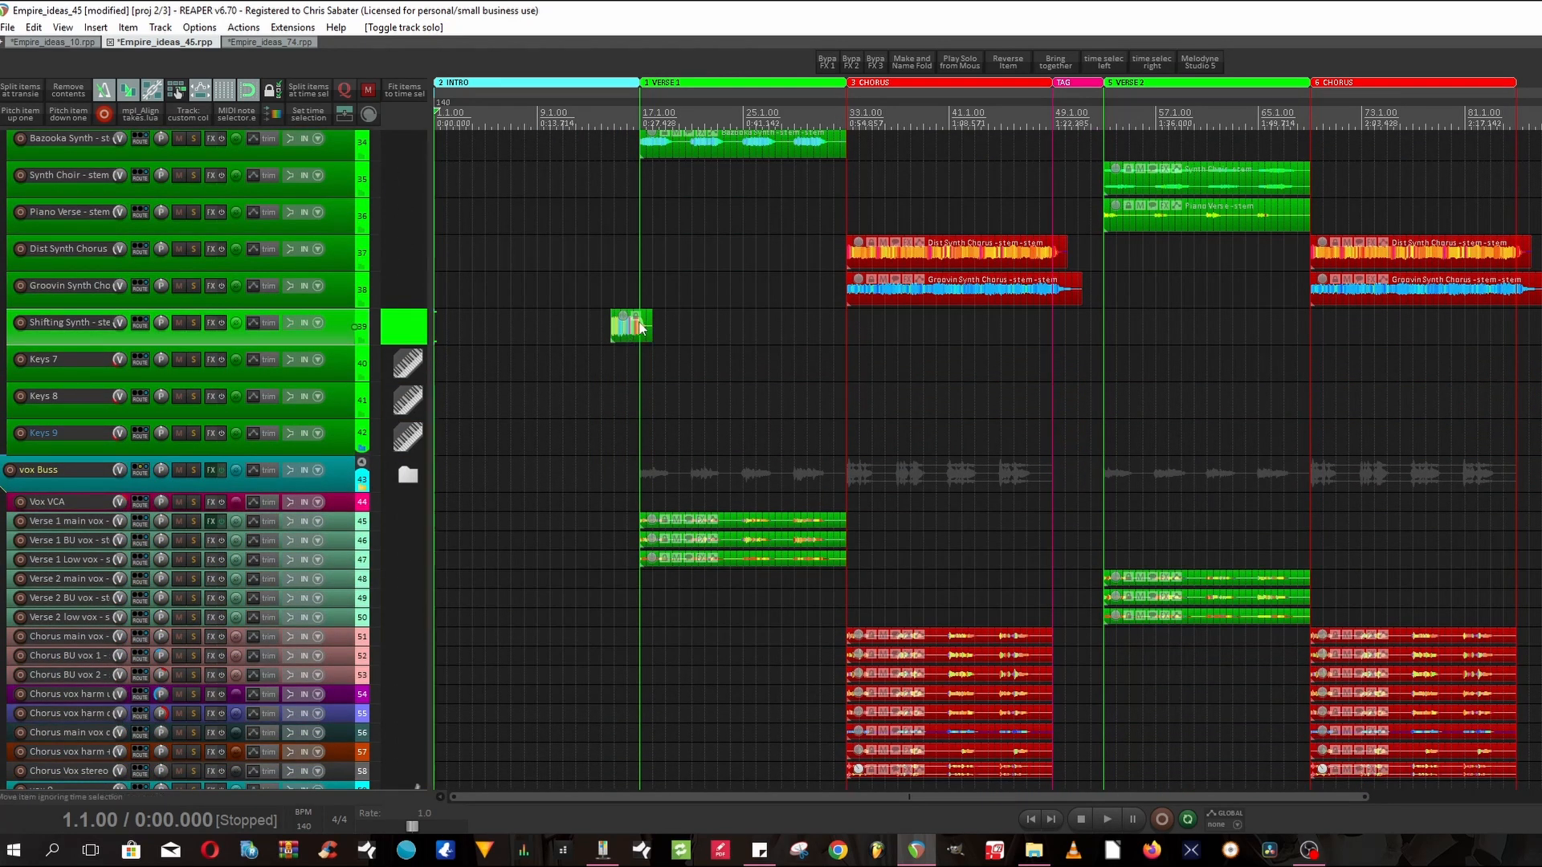
scroll(418, 341, down, 8)
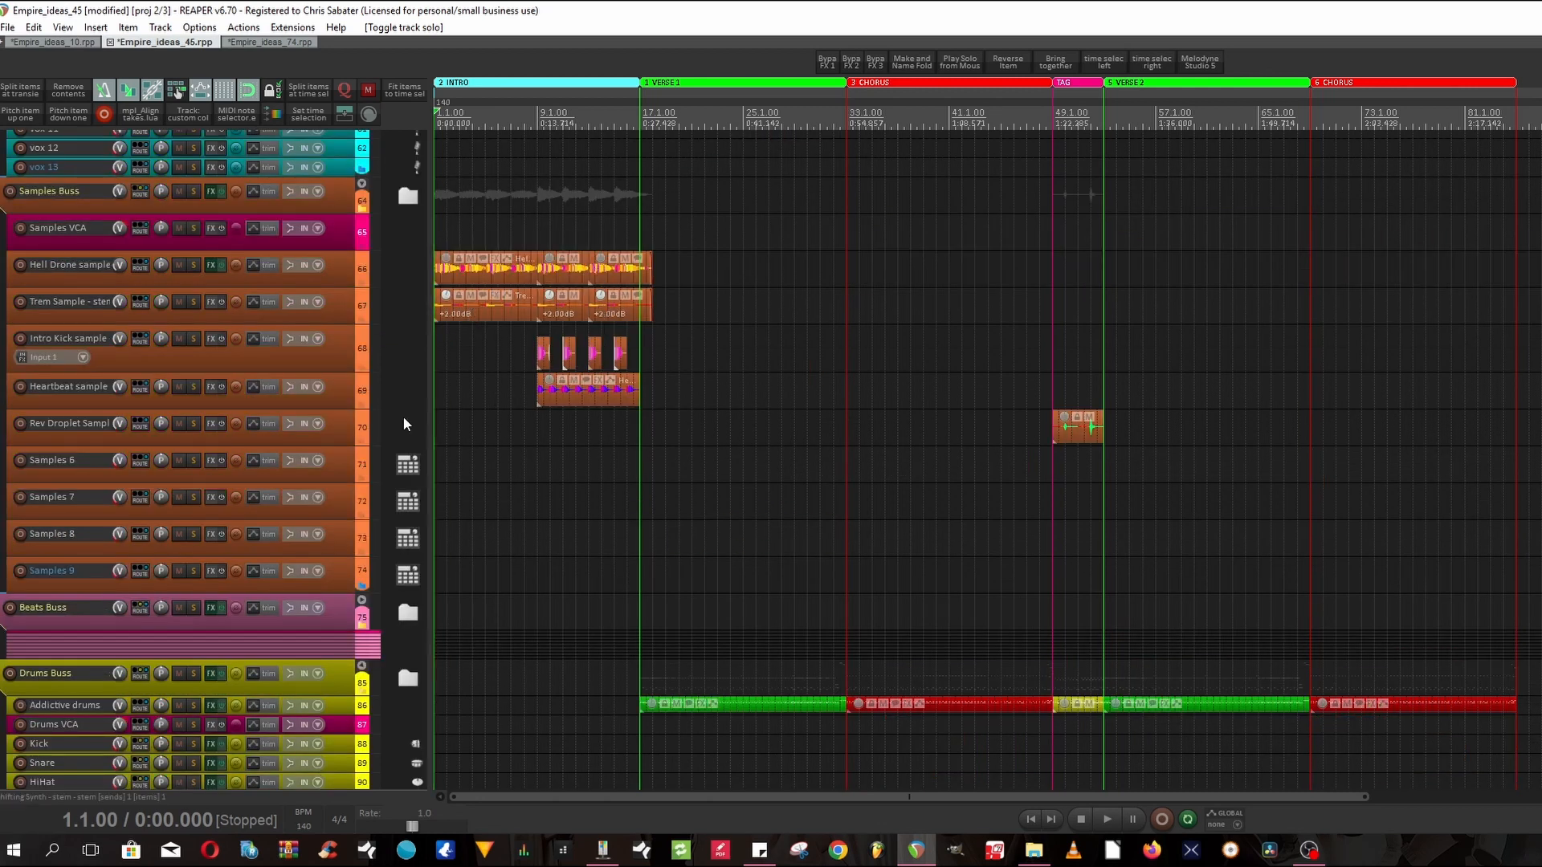
scroll(406, 440, down, 3)
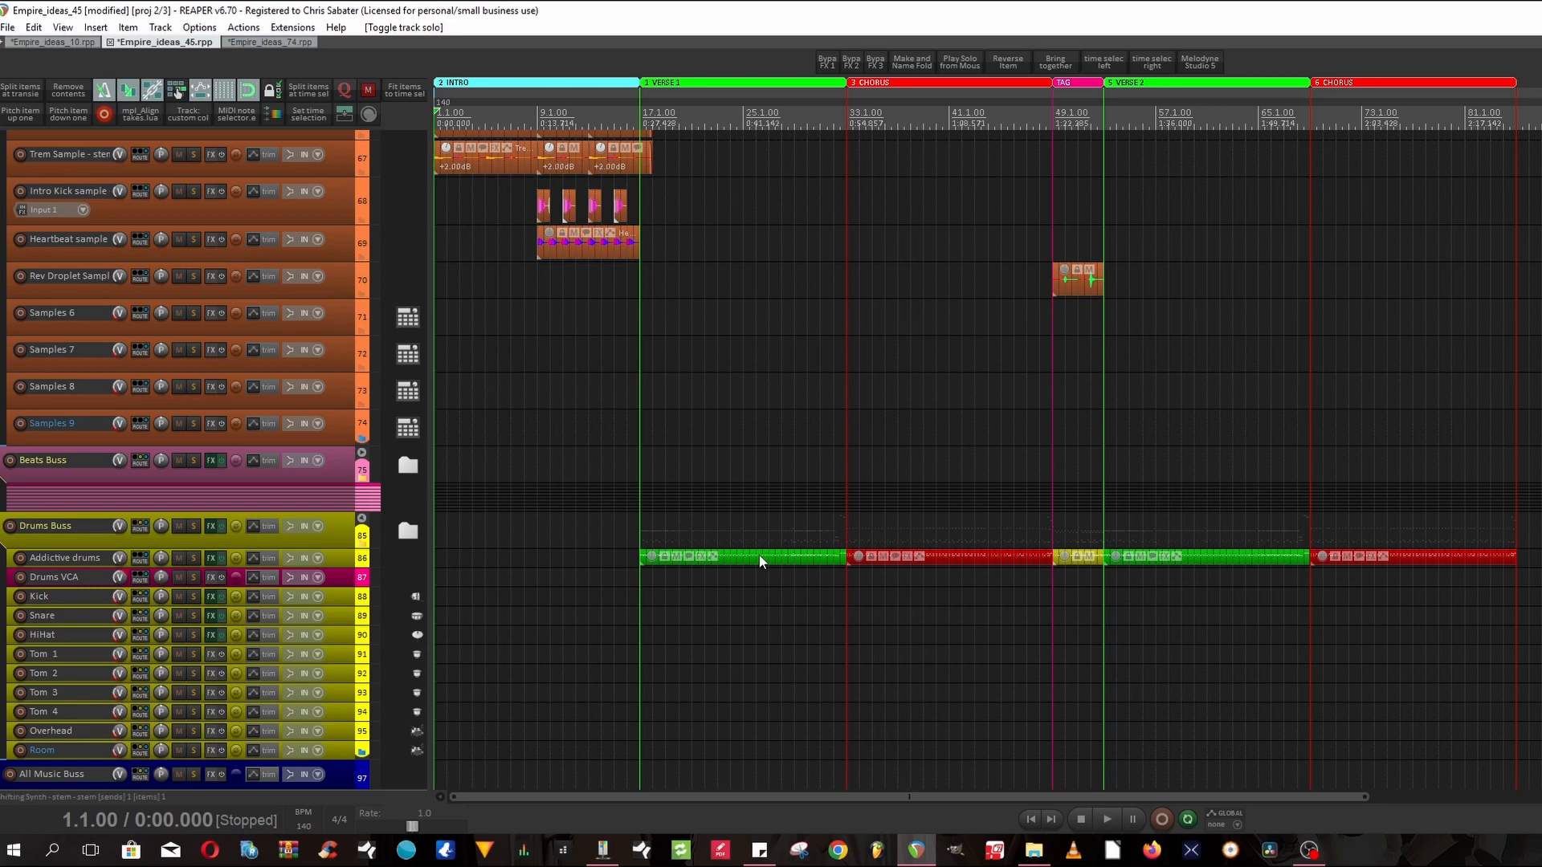
scroll(405, 418, up, 15)
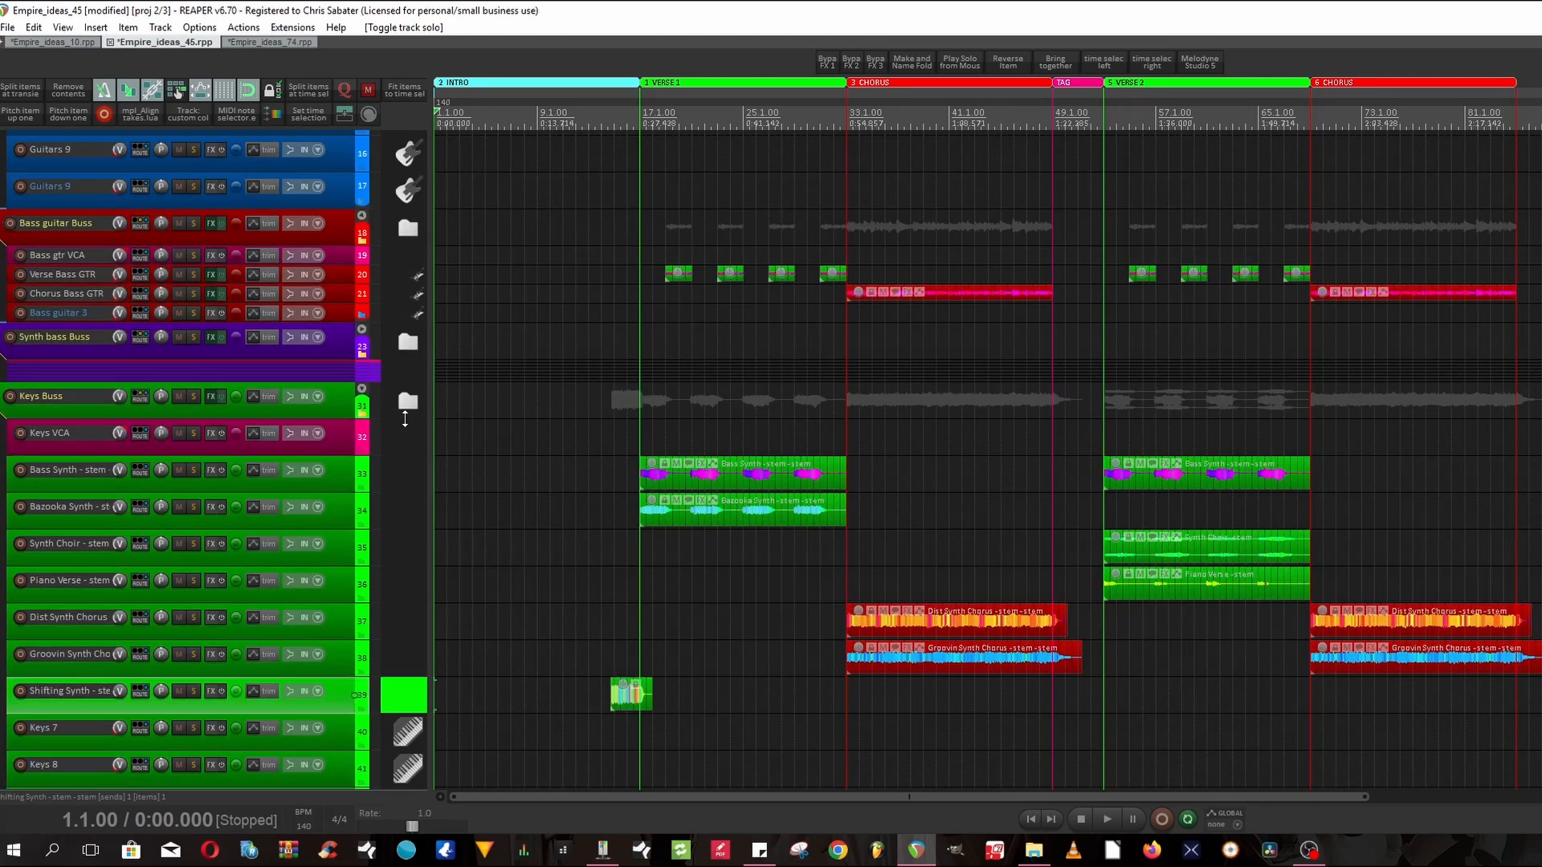
scroll(404, 418, up, 5)
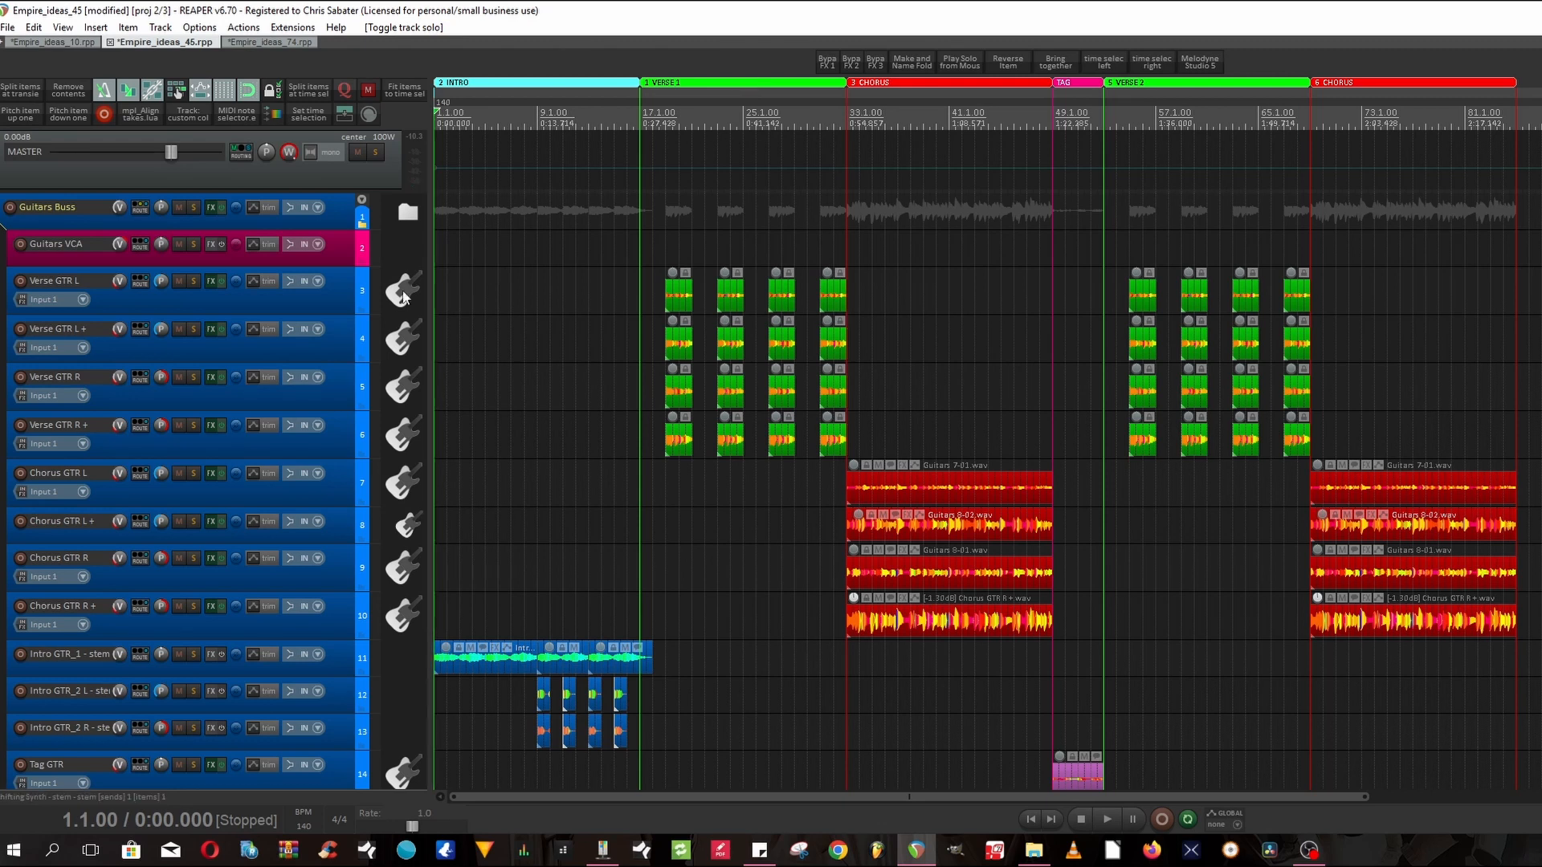
scroll(402, 297, down, 5)
scroll(403, 296, down, 12)
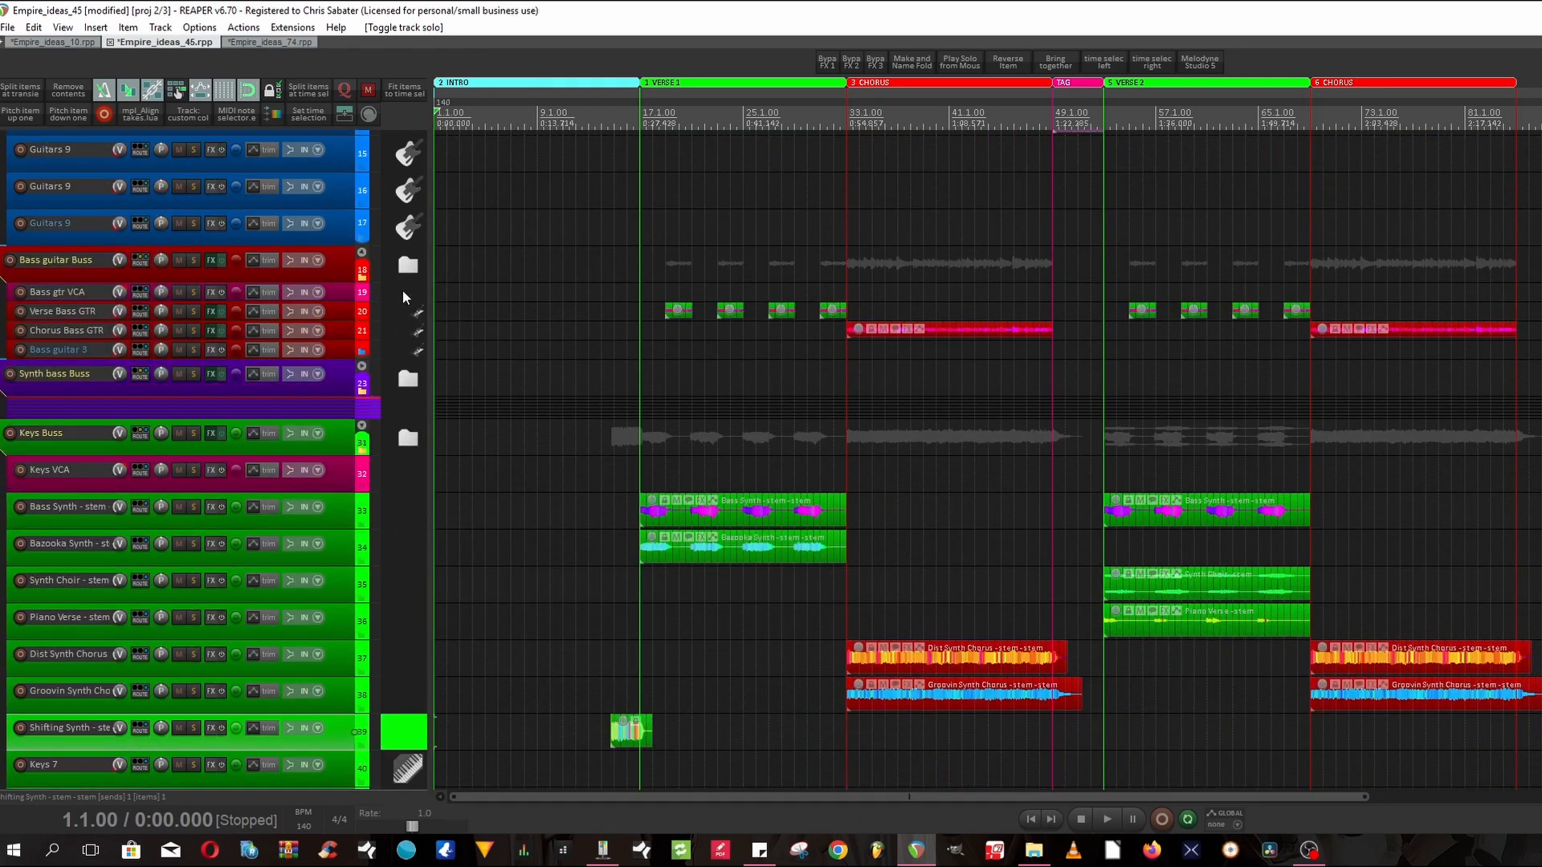
scroll(403, 297, down, 10)
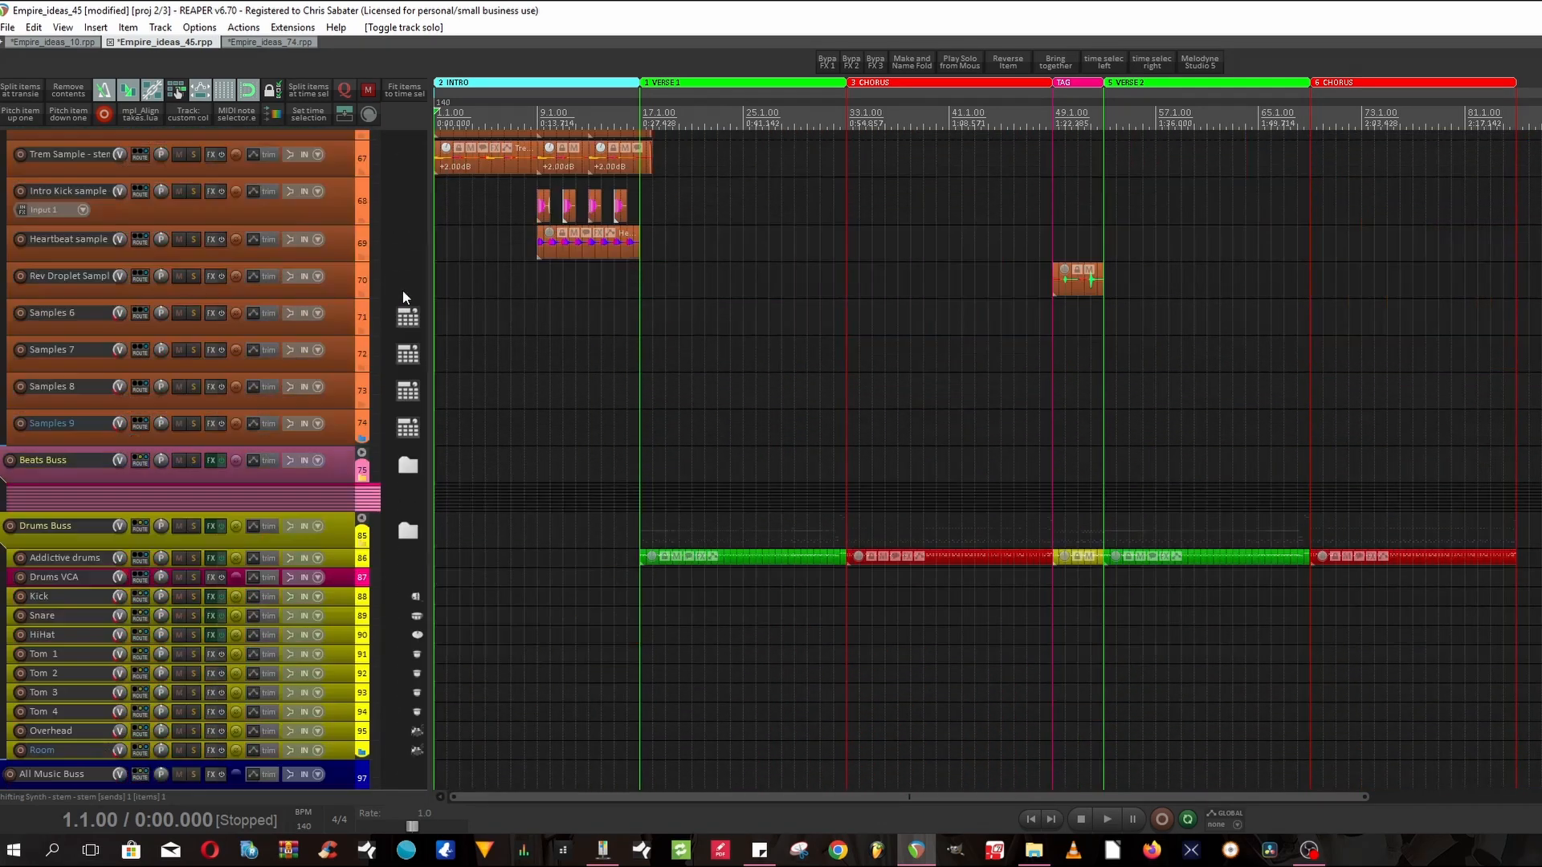
scroll(403, 297, up, 12)
scroll(402, 290, up, 15)
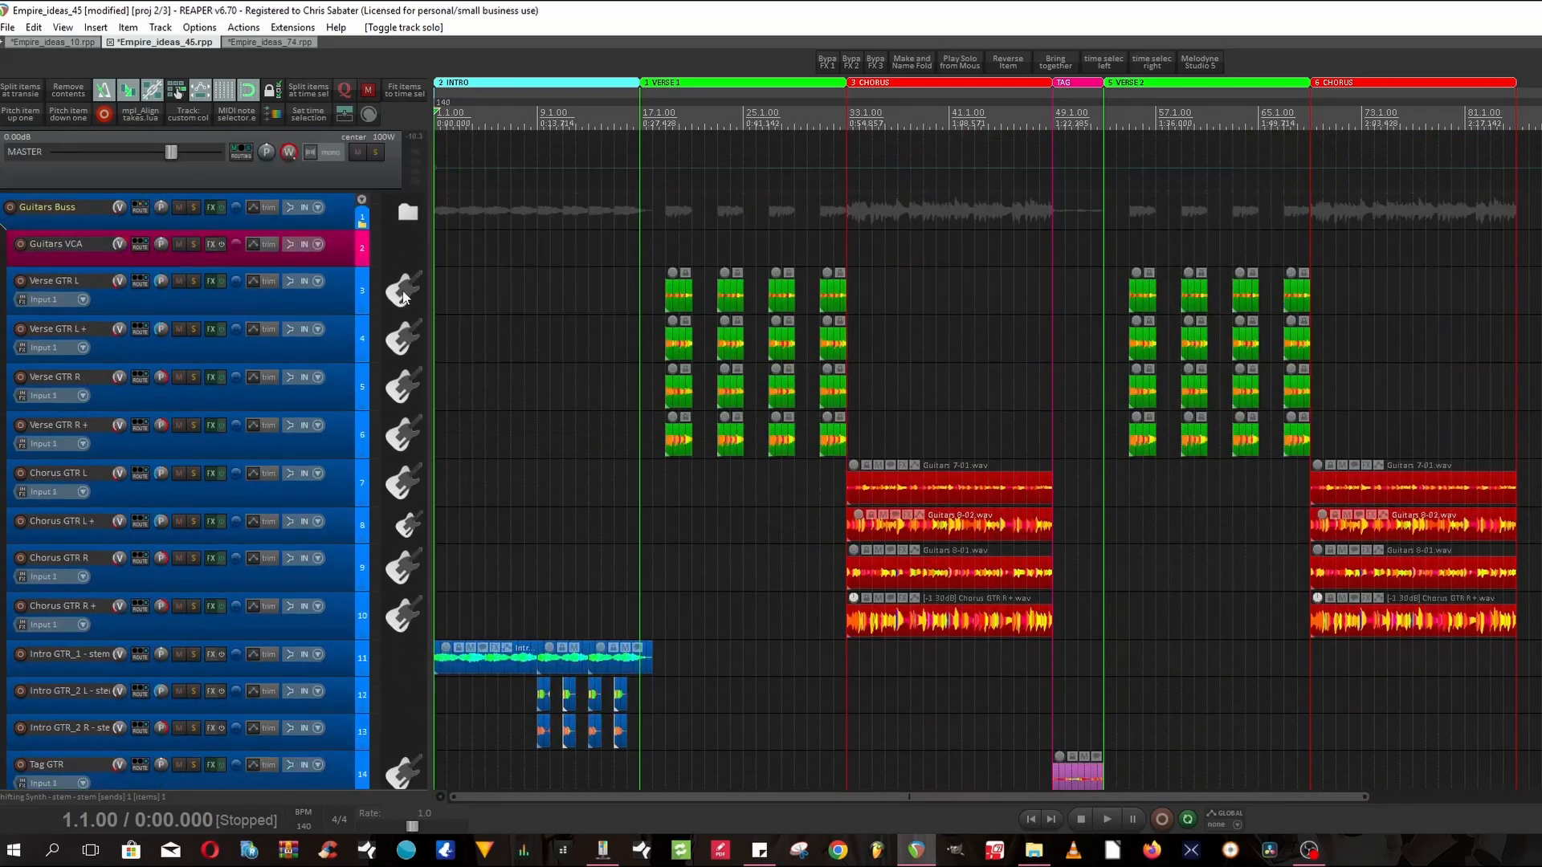
Play the arrangement from the start and look over every track from the guitars down to the Pre Master Buss.
key(space)
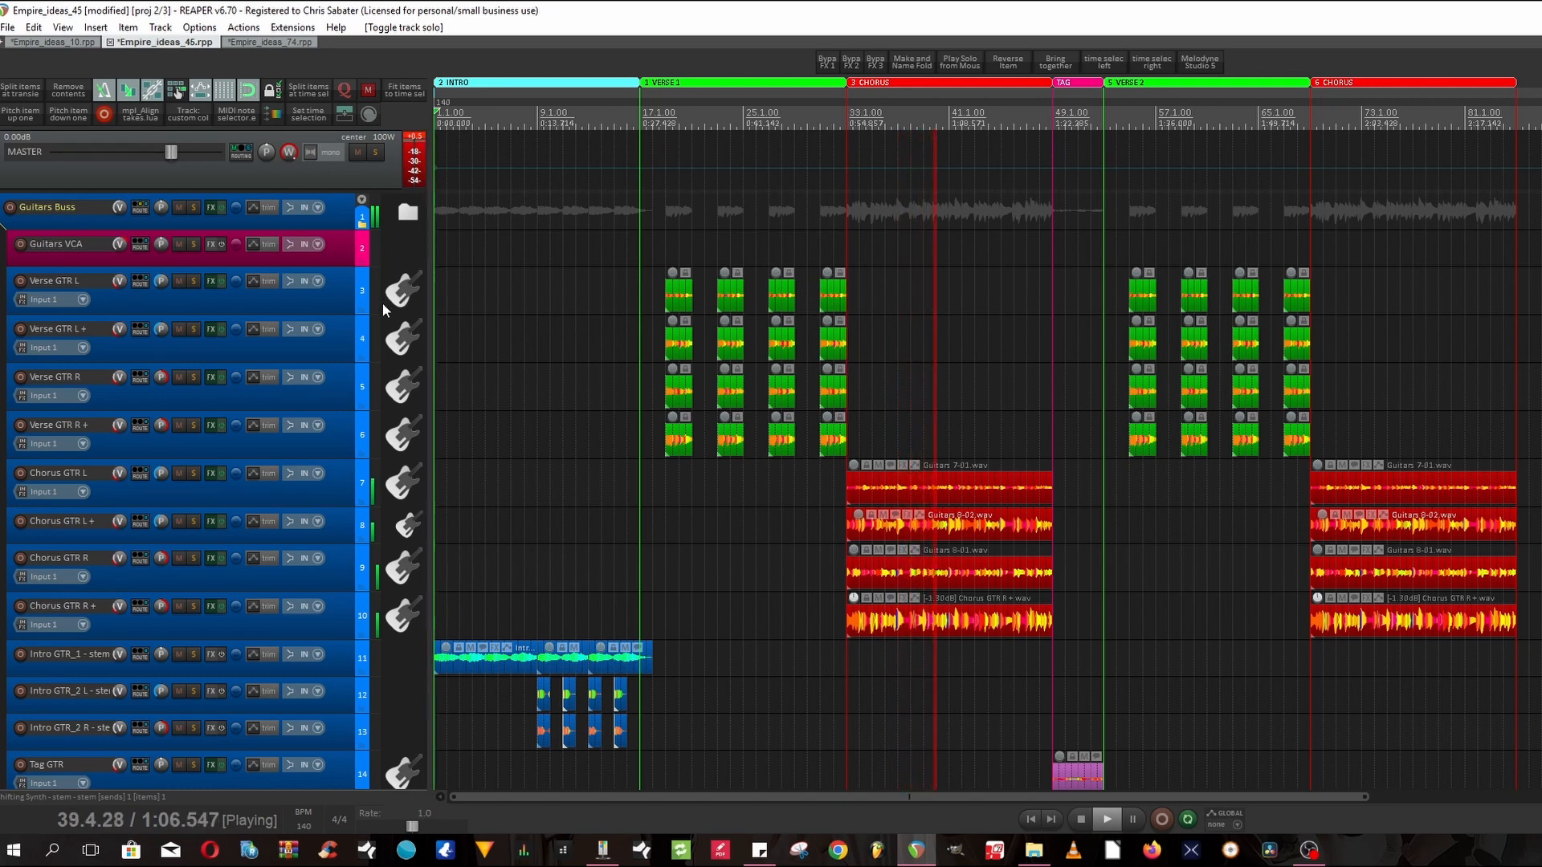
scroll(394, 305, down, 5)
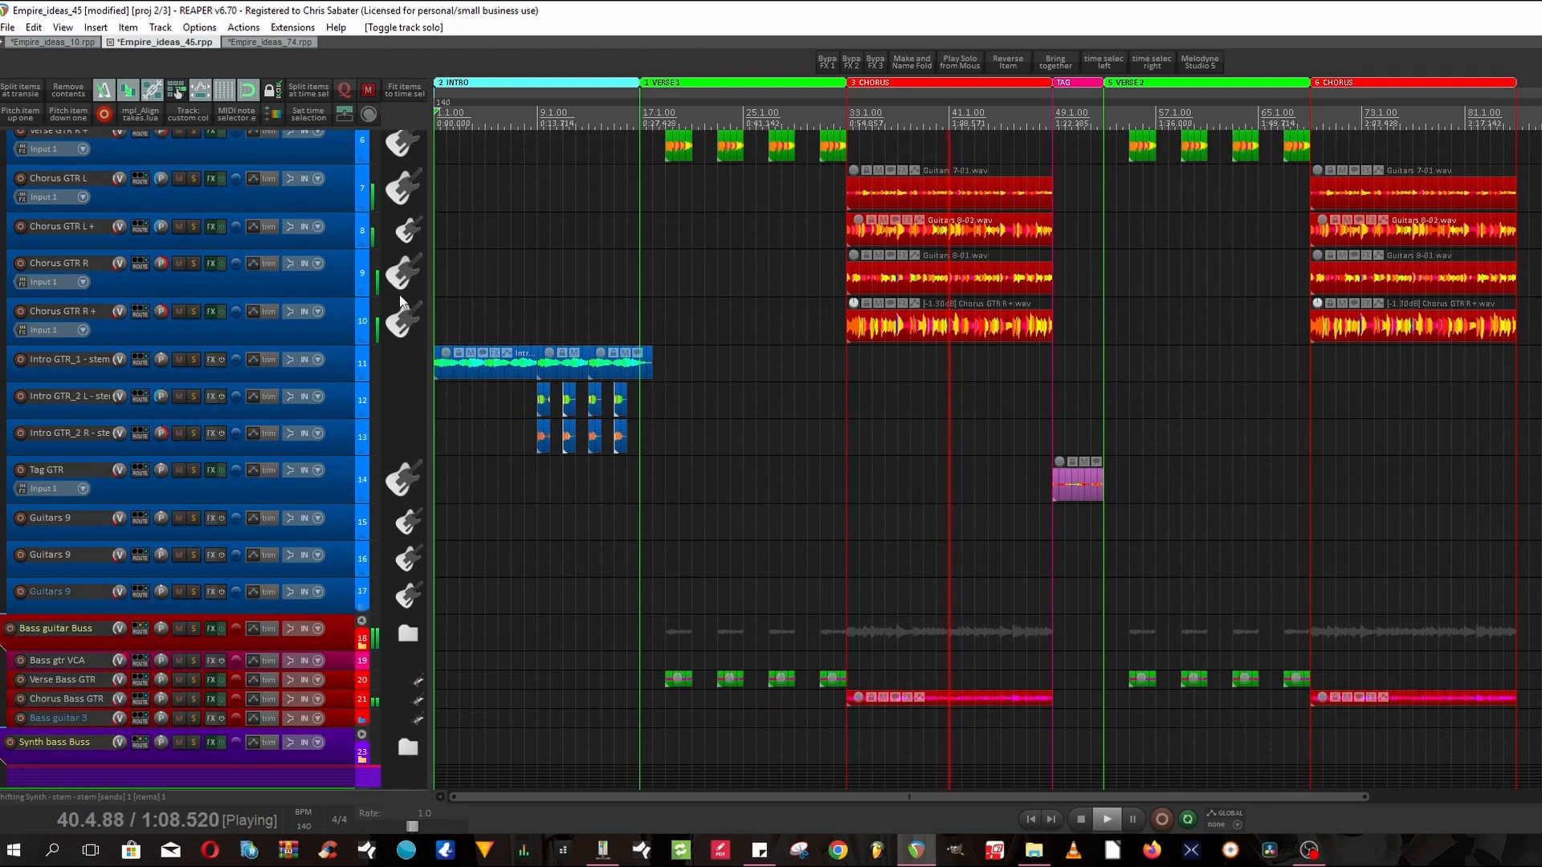
scroll(400, 300, down, 10)
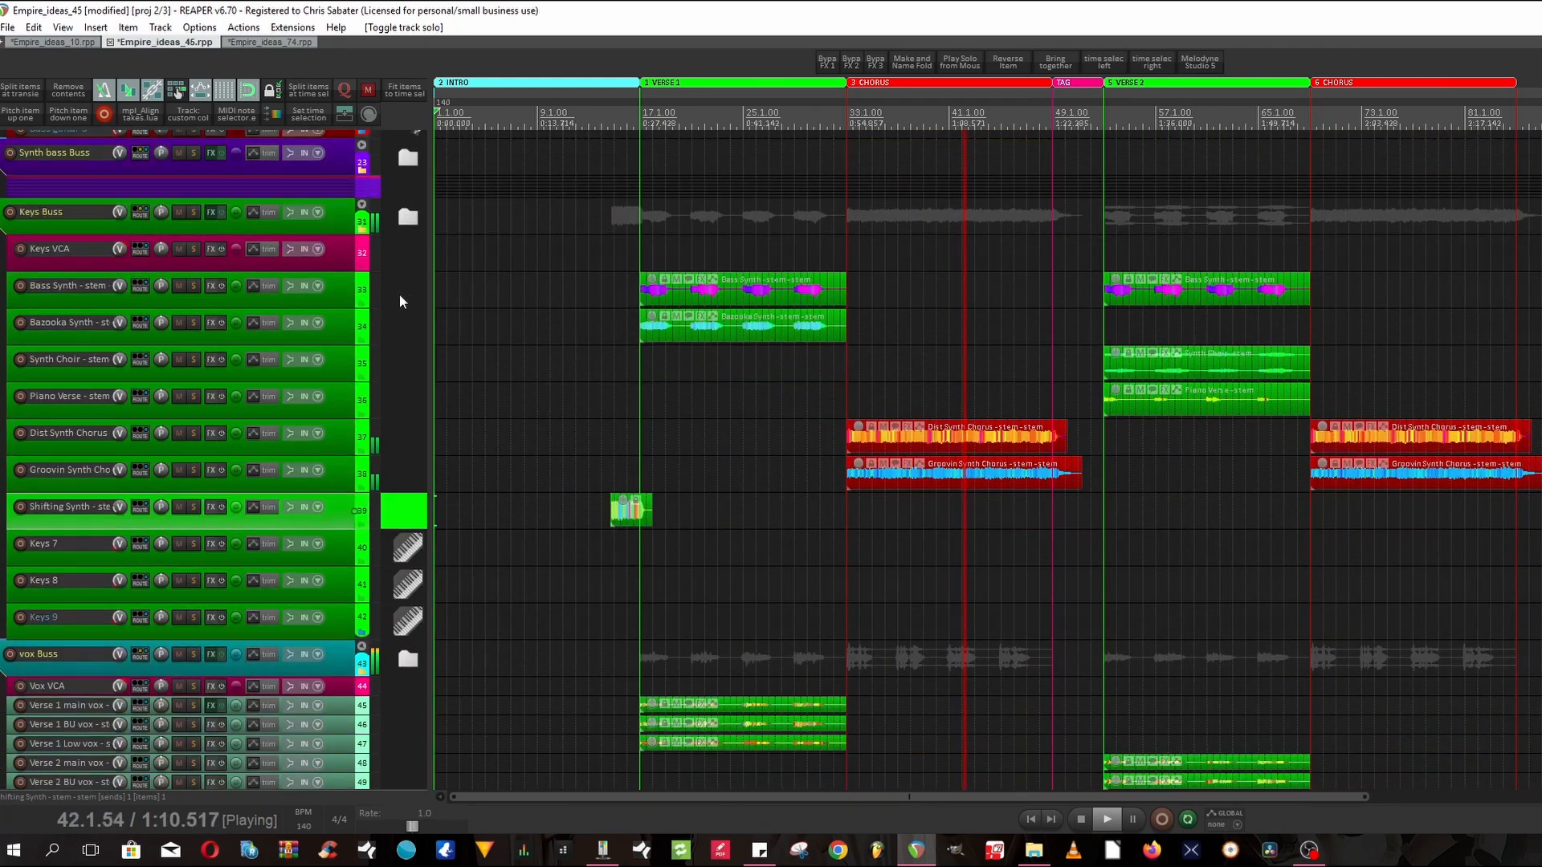
scroll(401, 301, down, 8)
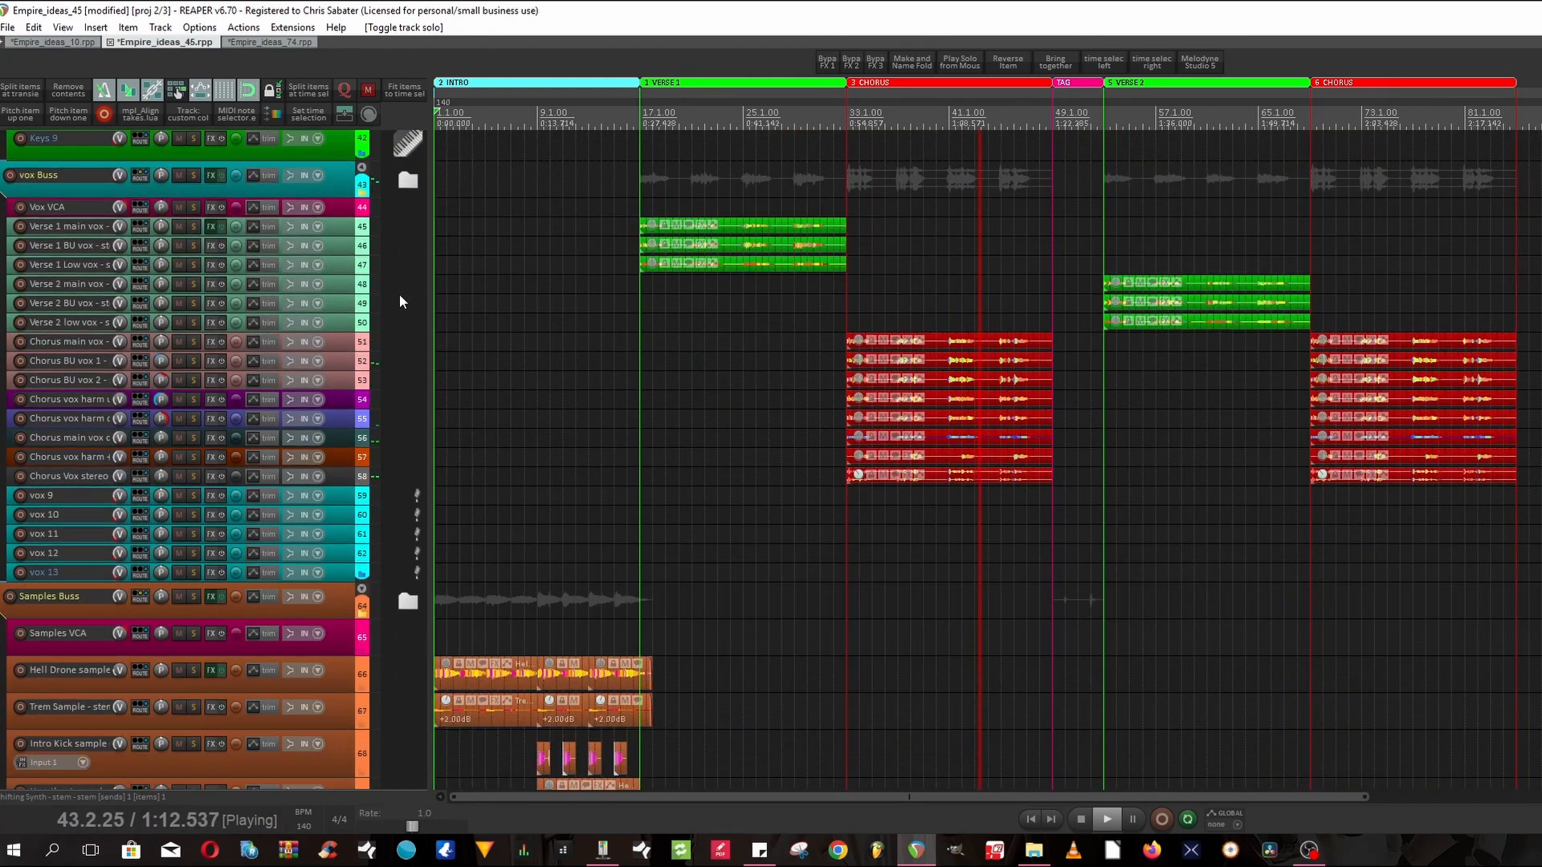
scroll(400, 297, down, 9)
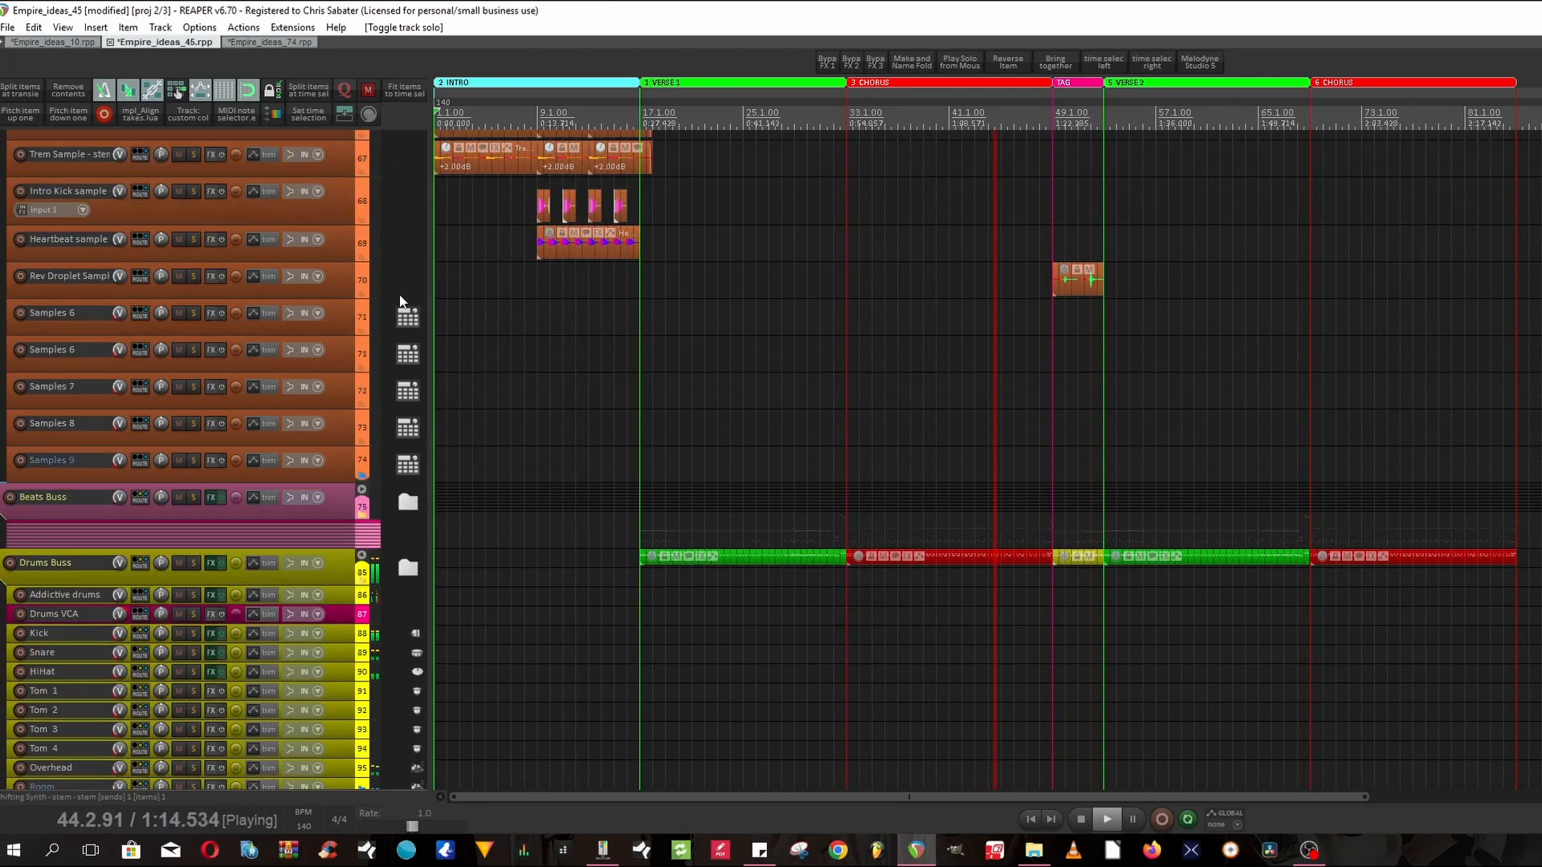
scroll(400, 300, down, 2)
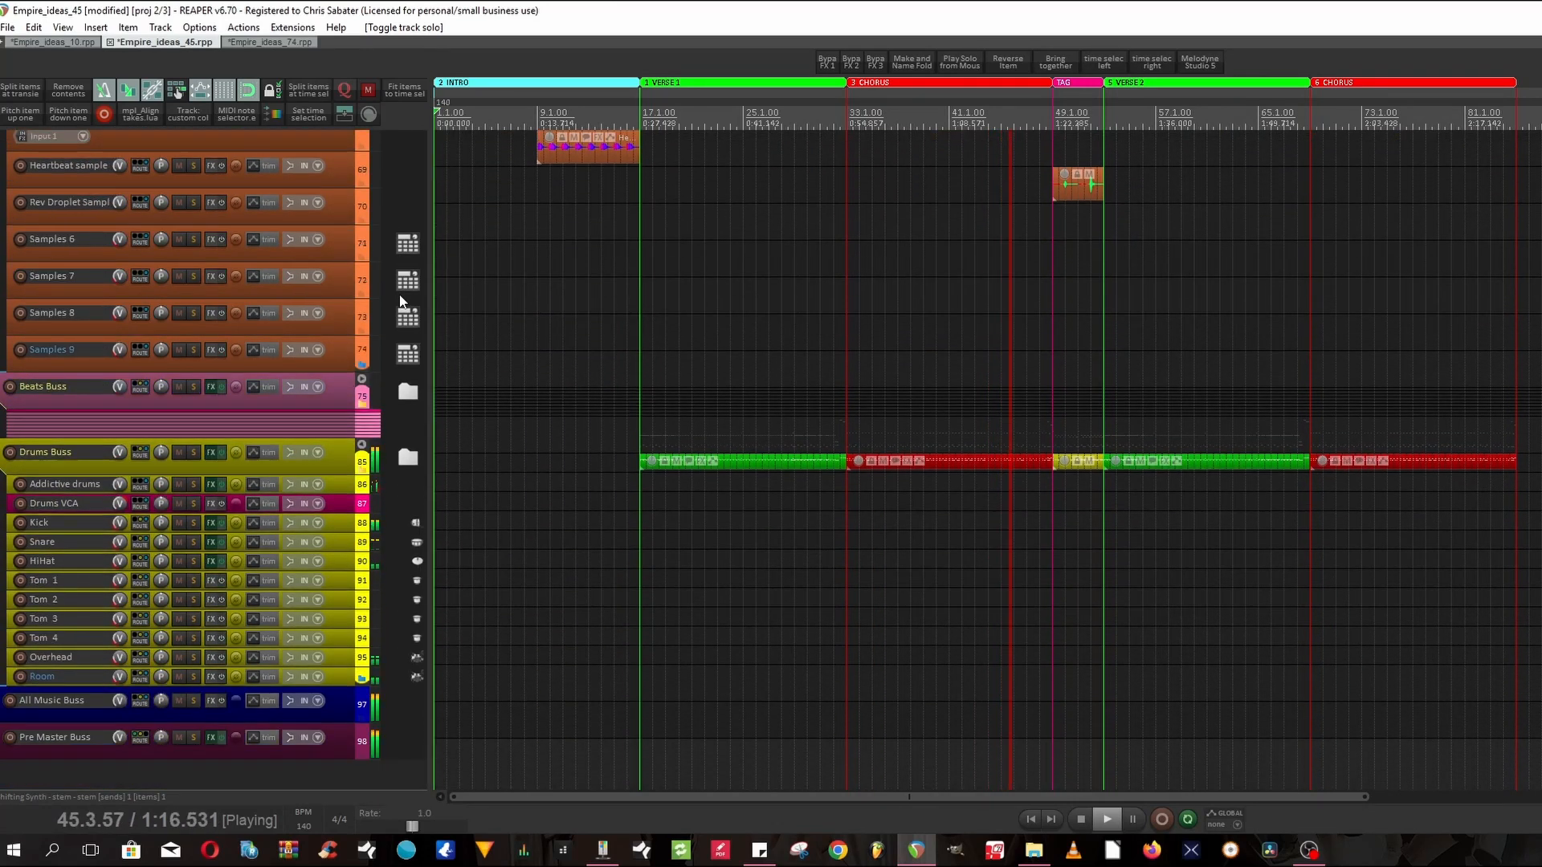
scroll(402, 300, down, 1)
Look back over the samples, vocals, keys, bass and guitar tracks during playback through verse 2, and stop playback.
scroll(400, 299, up, 10)
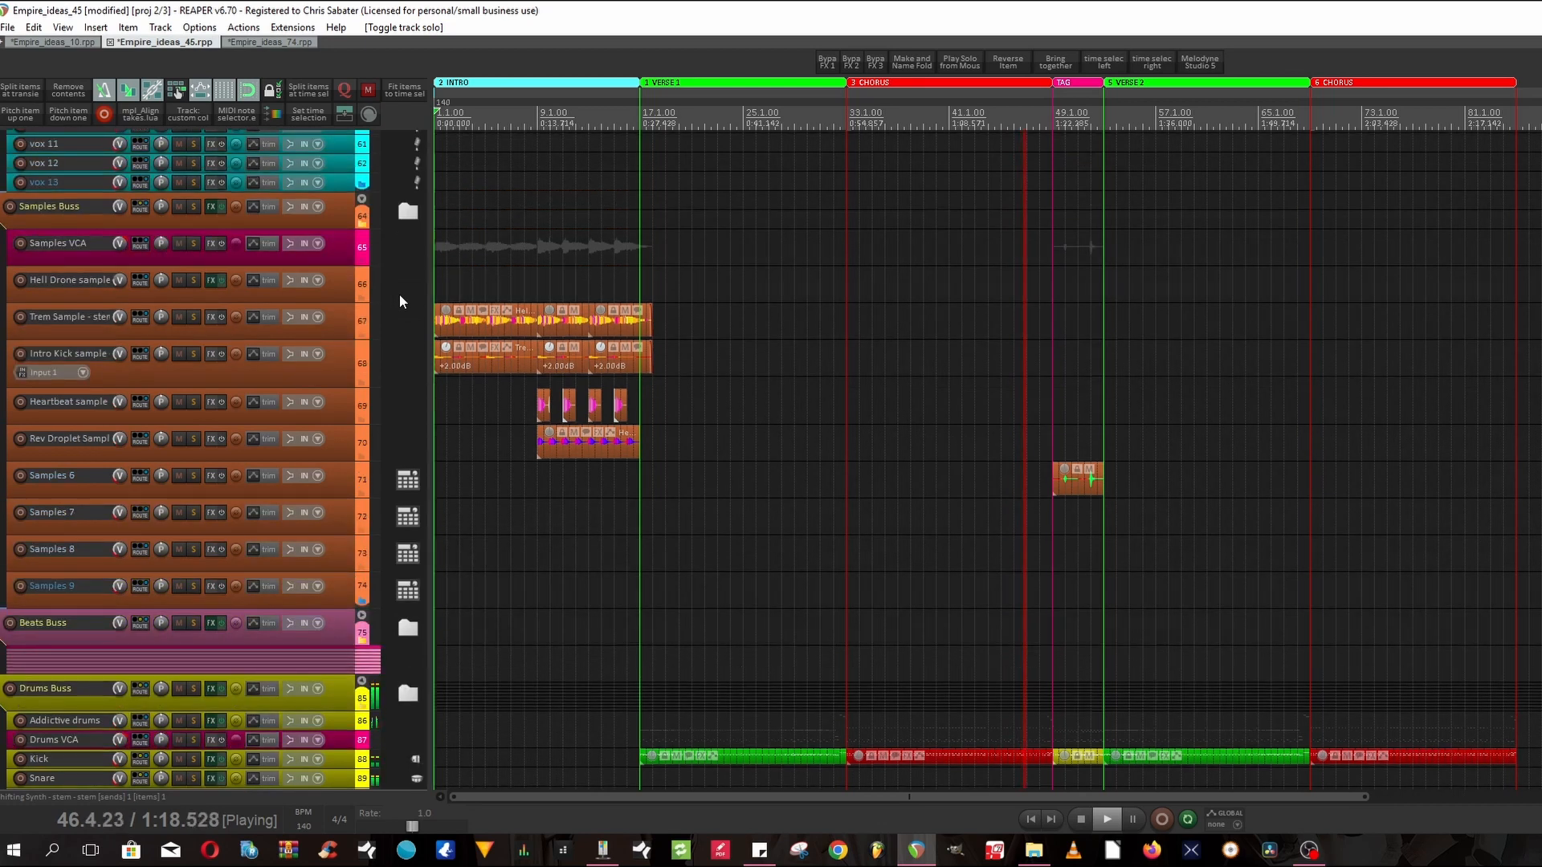
scroll(402, 301, up, 9)
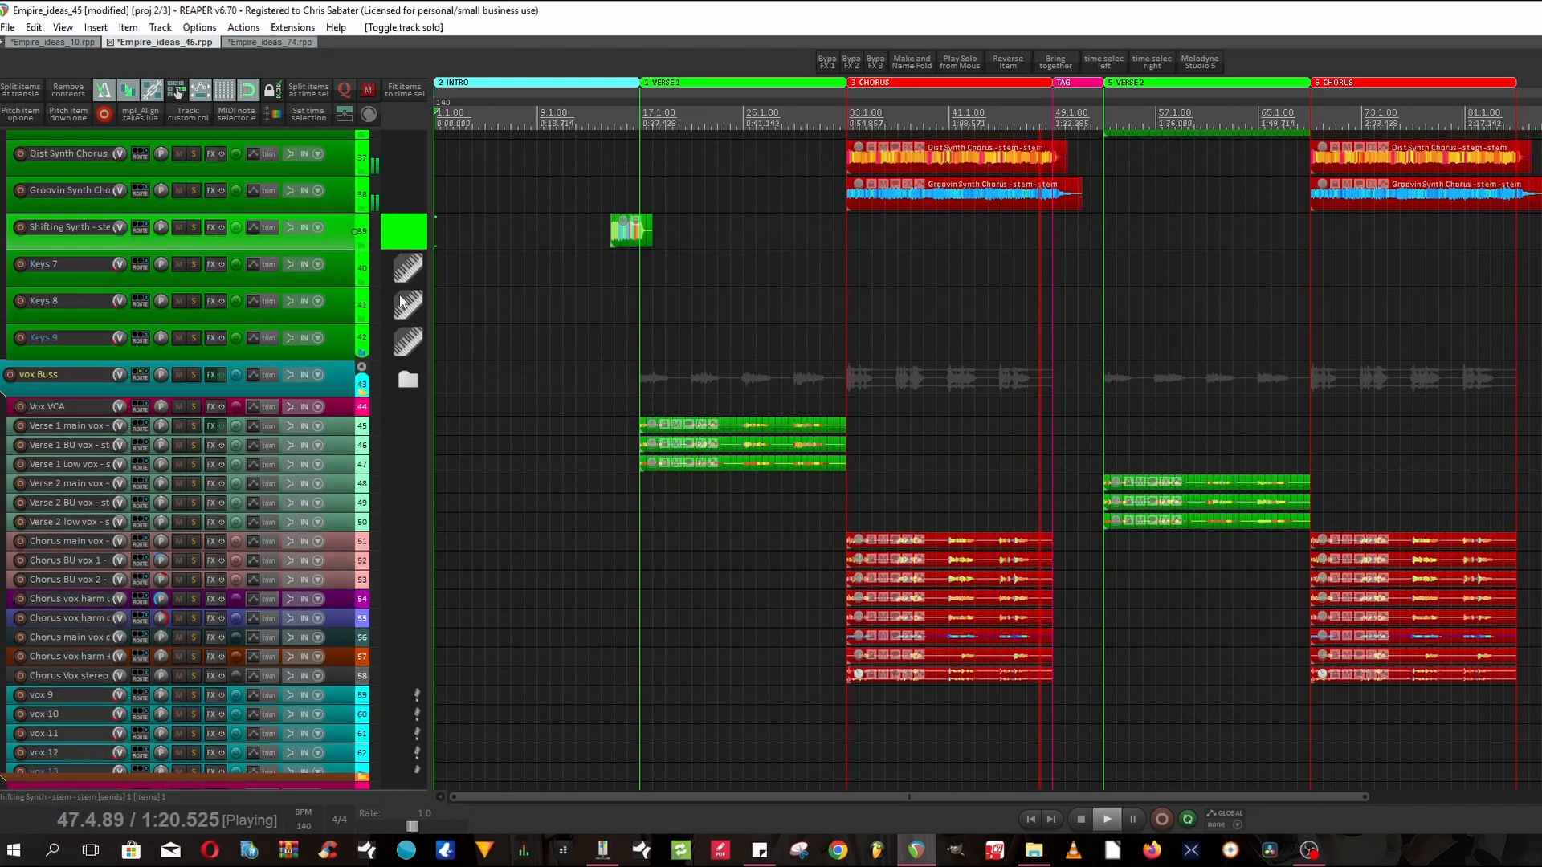
scroll(401, 301, up, 9)
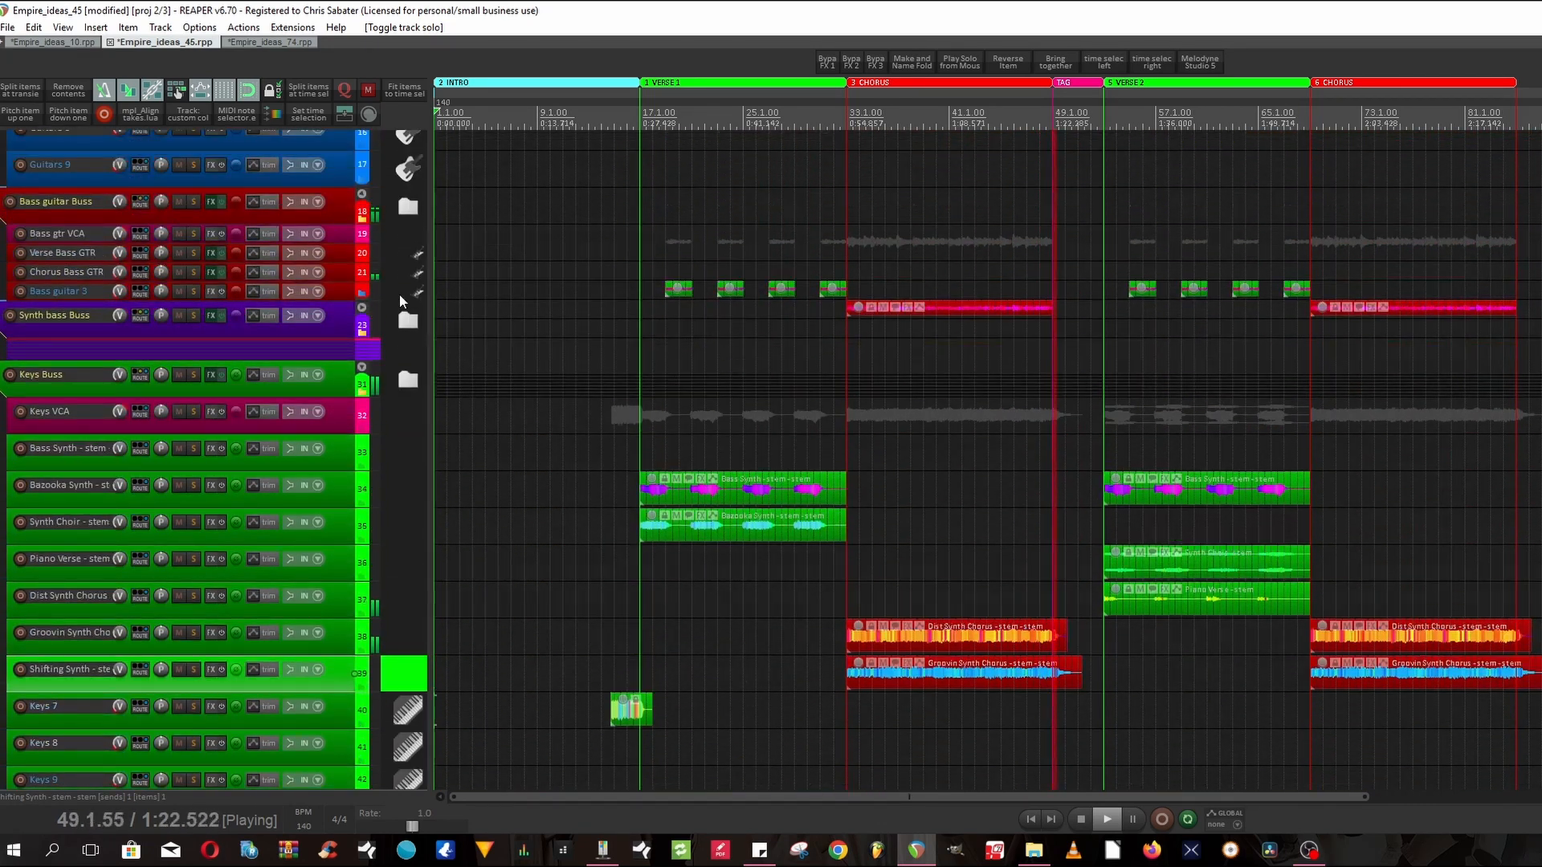
scroll(400, 301, up, 6)
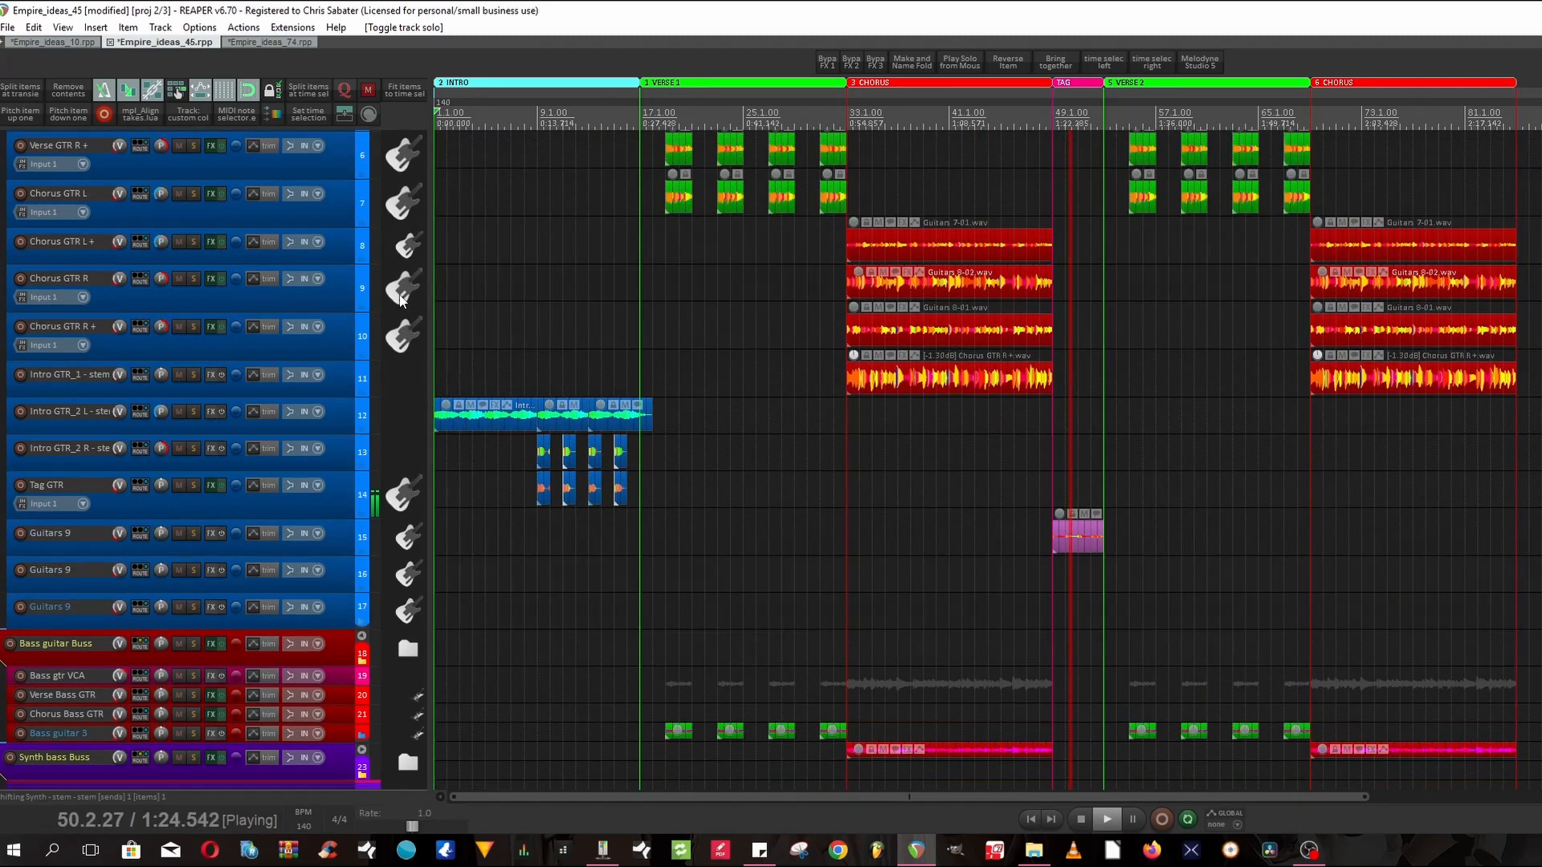
scroll(400, 301, up, 2)
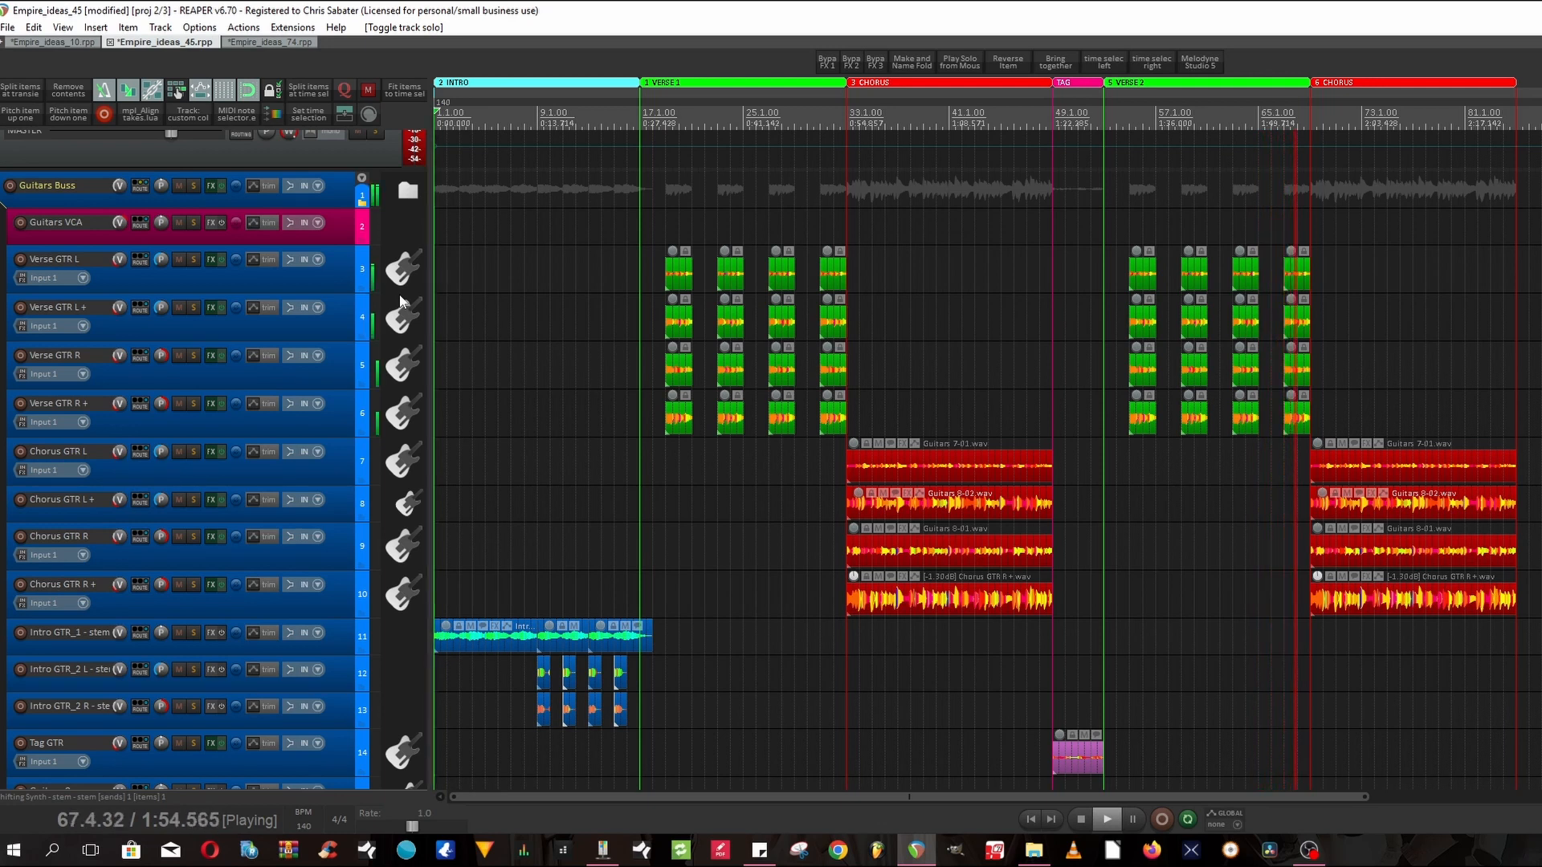
key(space)
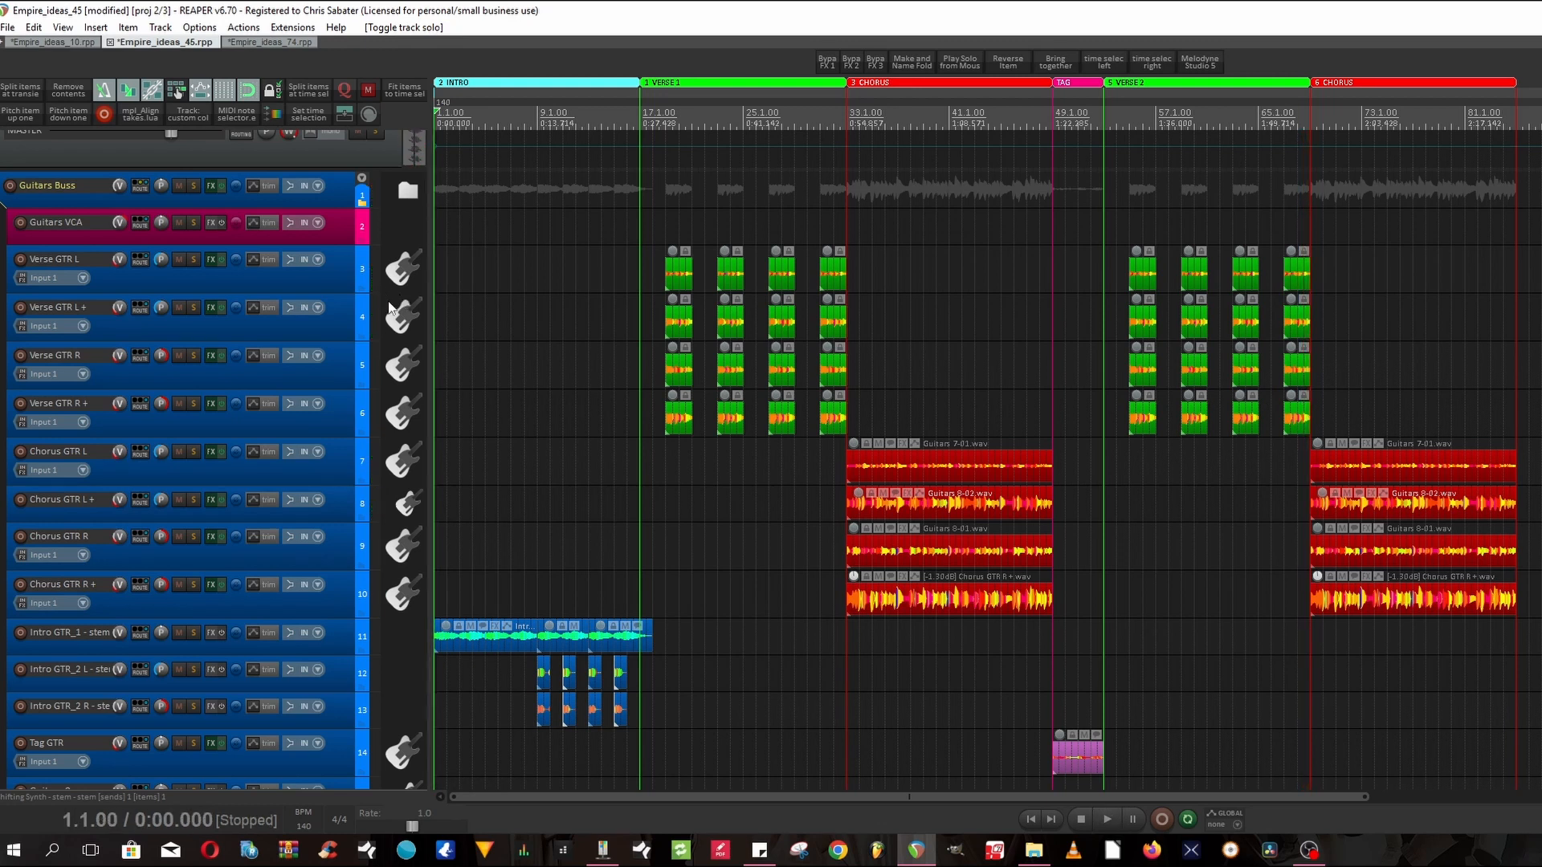
Solo the Hell Drone, Trem and Intro Kick sample tracks in the Samples Buss.
scroll(397, 321, down, 3)
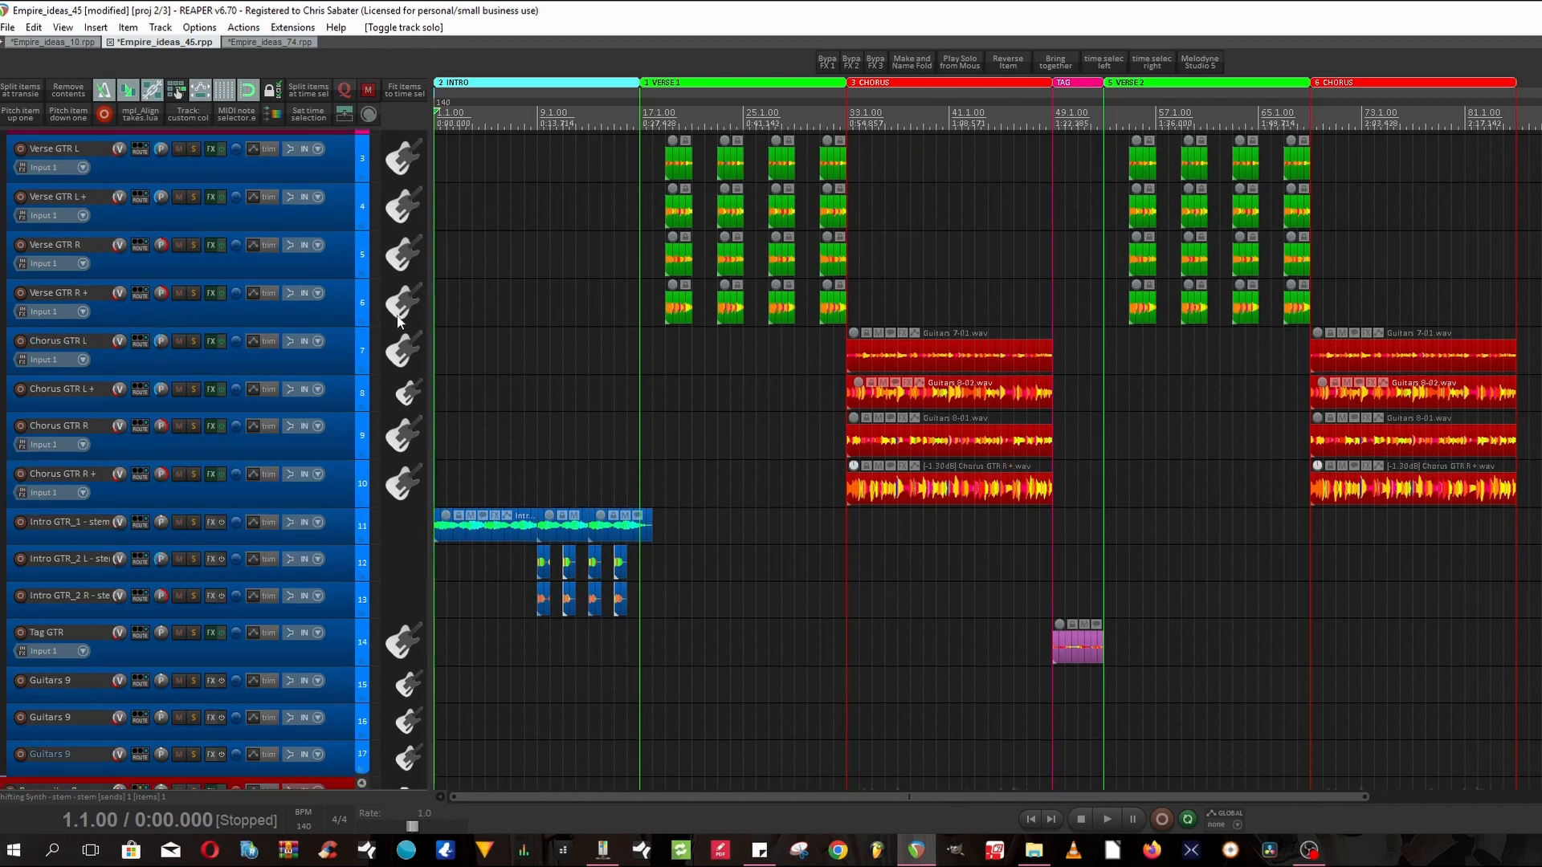
scroll(397, 321, down, 3)
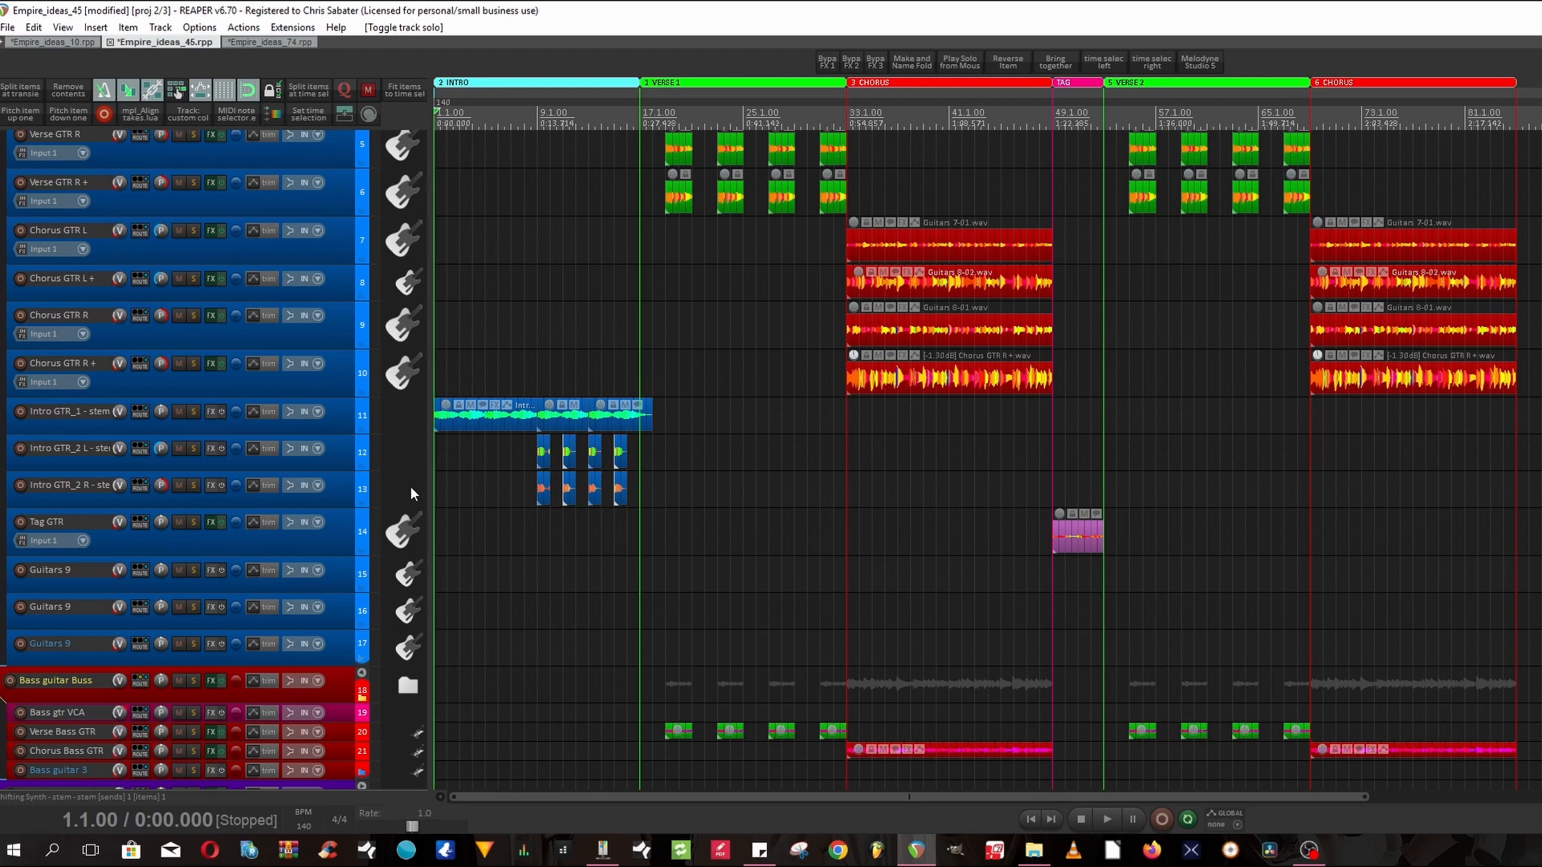
scroll(408, 439, down, 13)
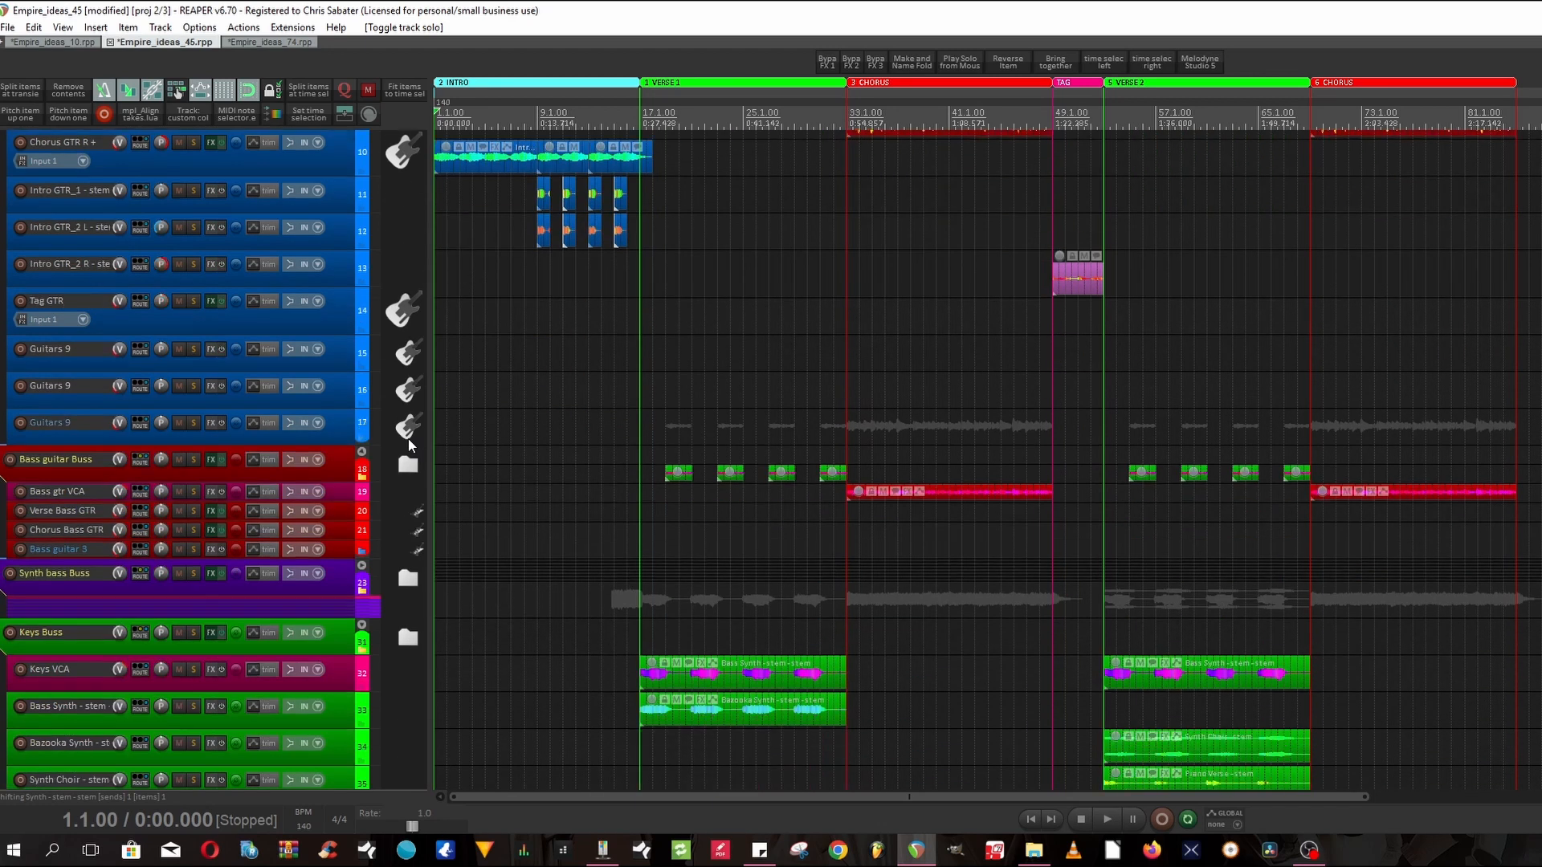
scroll(408, 439, down, 14)
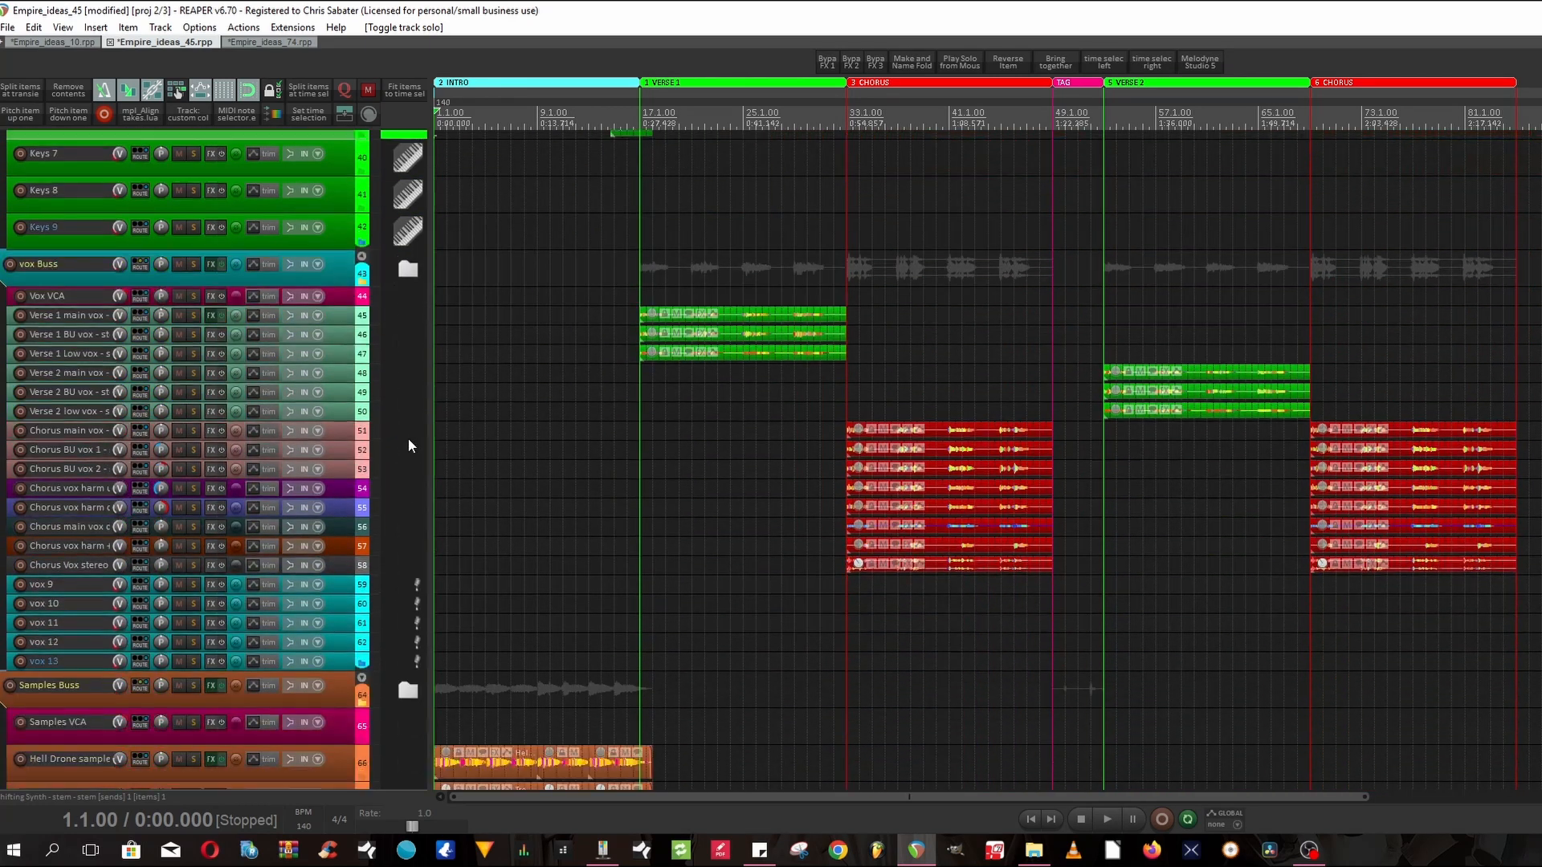
scroll(408, 438, down, 4)
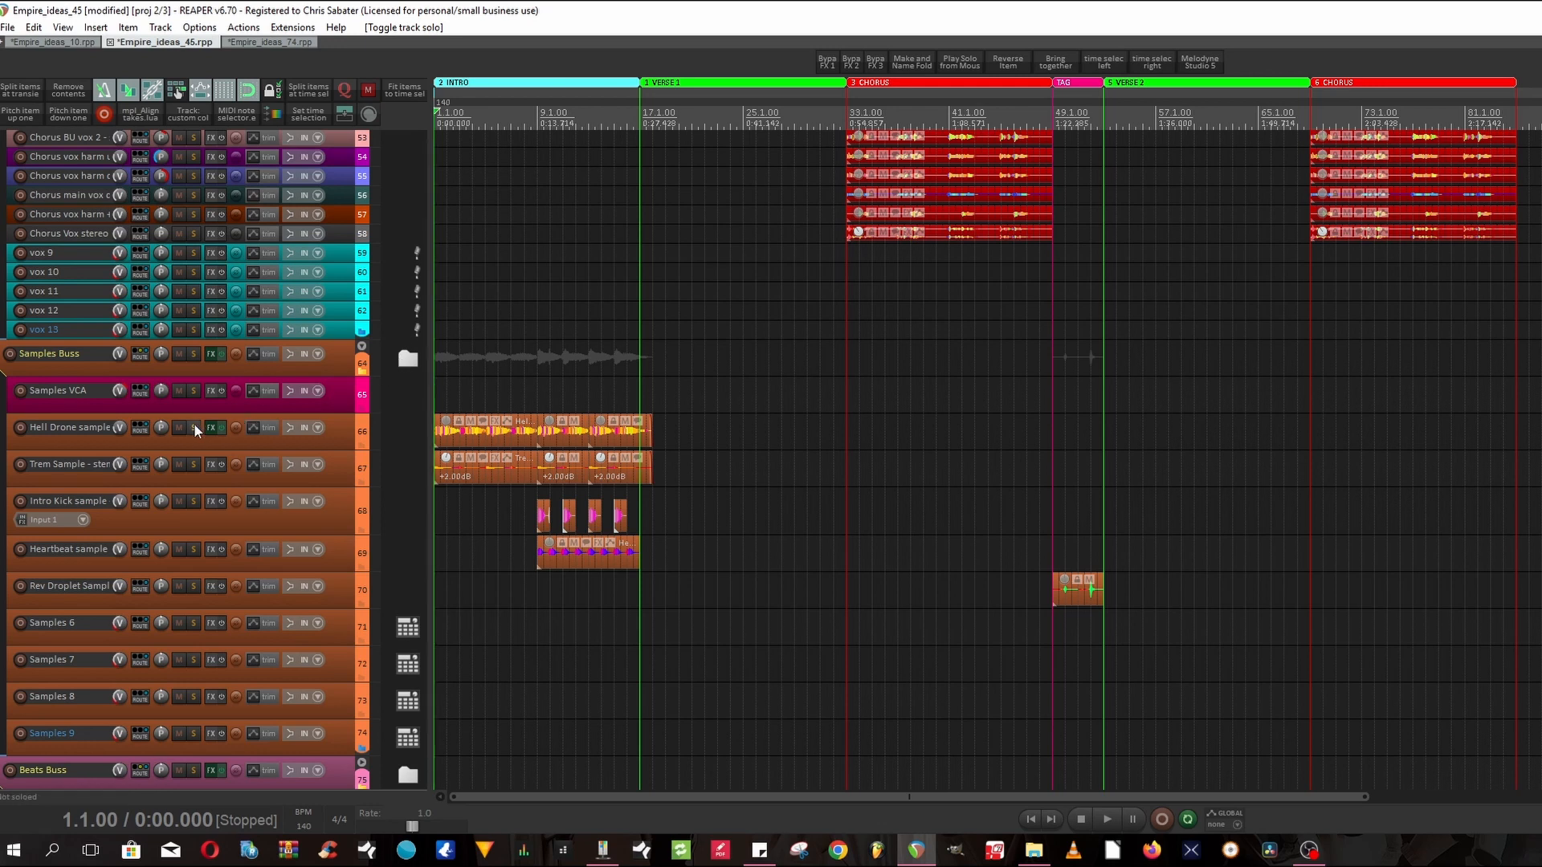
drag(193, 428, 194, 499)
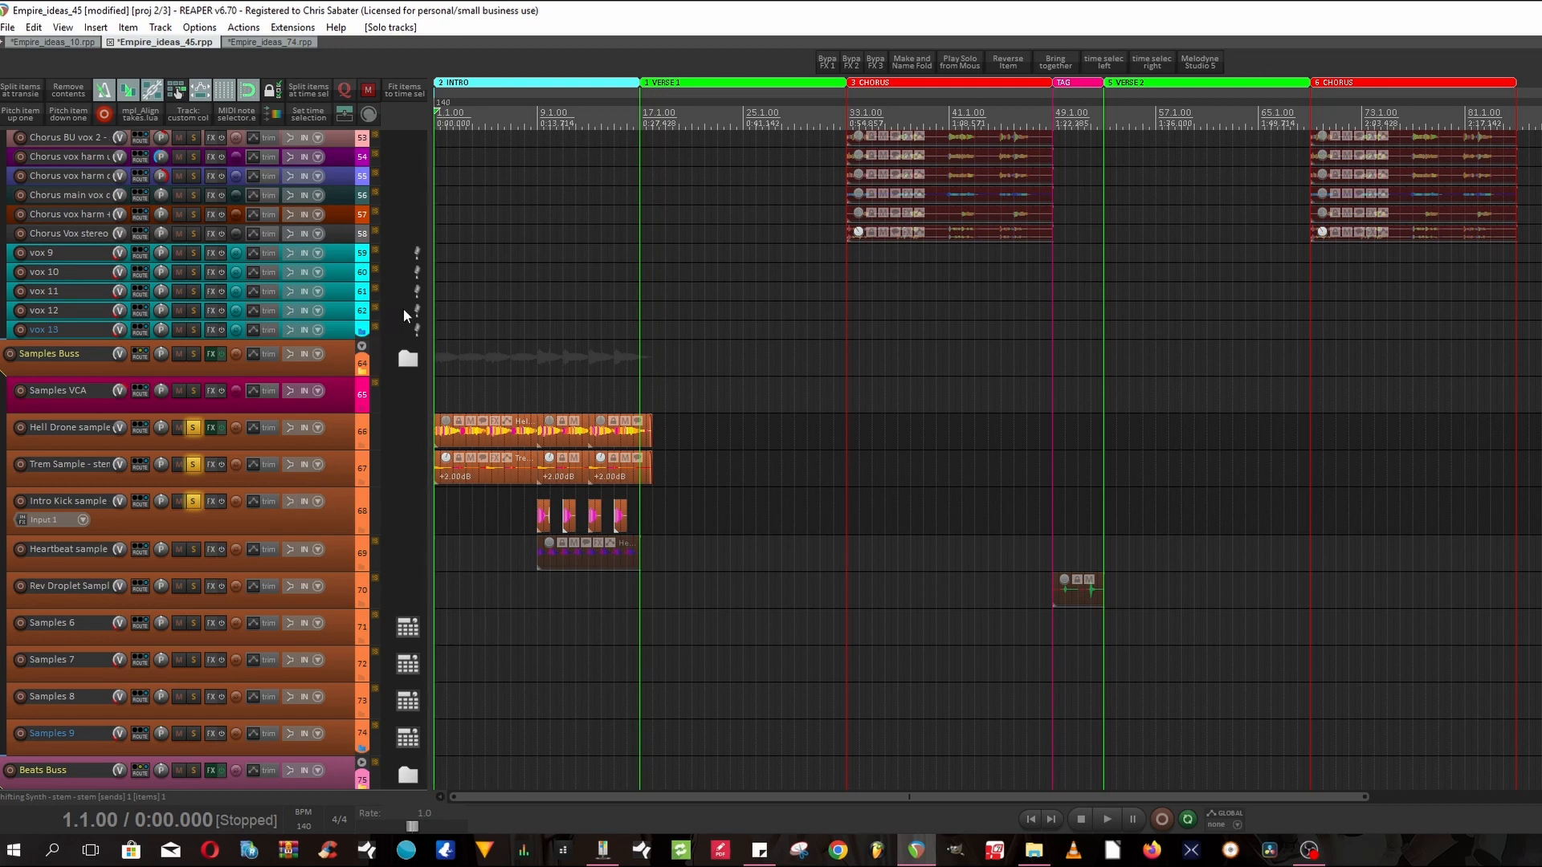
Solo the Intro GTR_1, Intro GTR_2 L and Intro GTR_2 R tracks as well, and play the intro from the start.
scroll(403, 308, up, 15)
scroll(403, 311, up, 4)
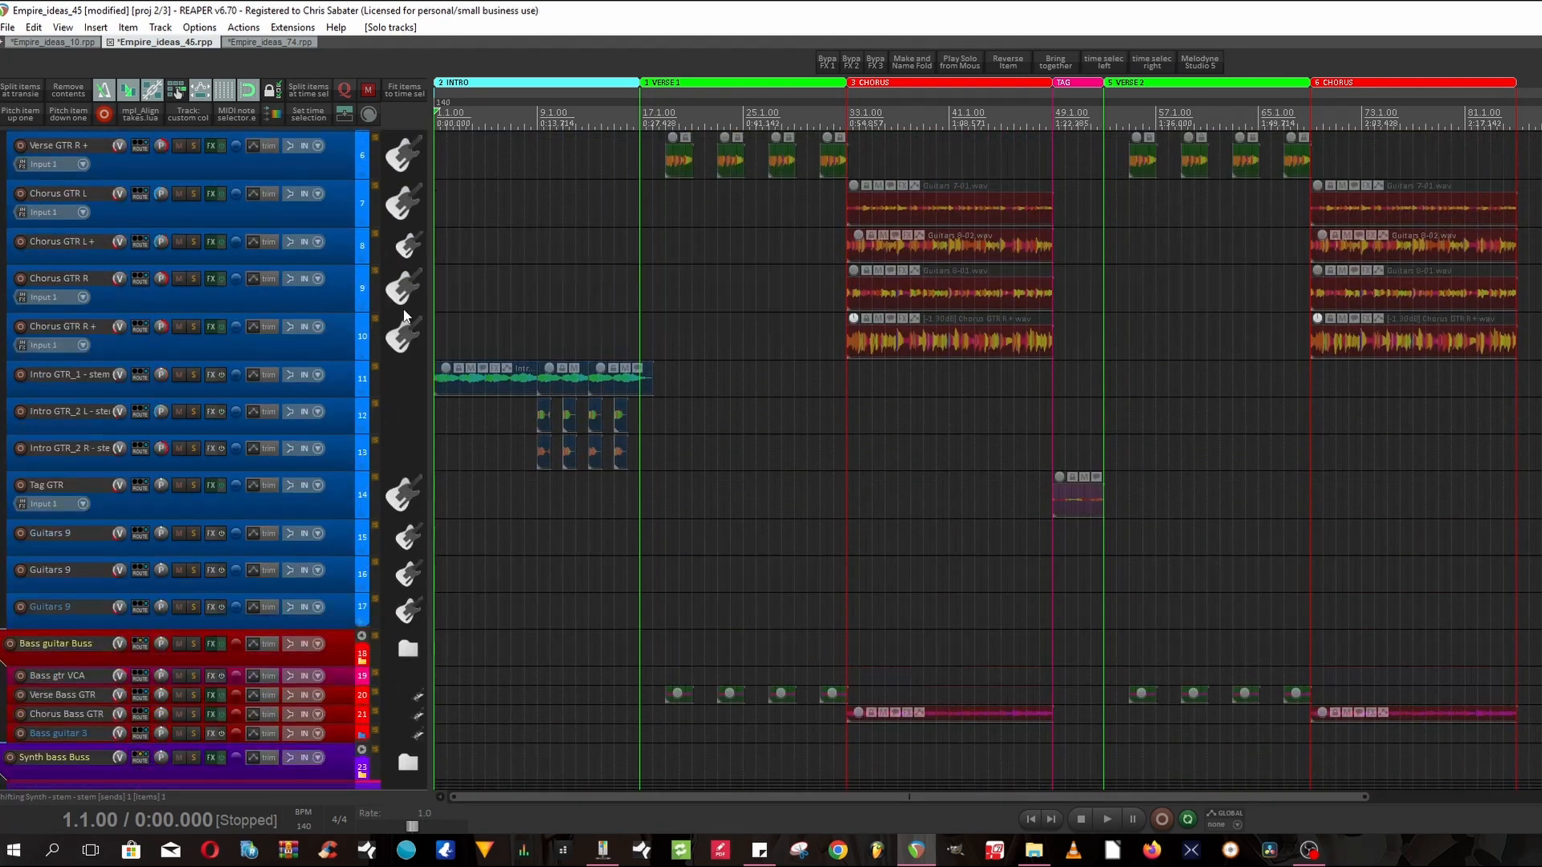
key(space)
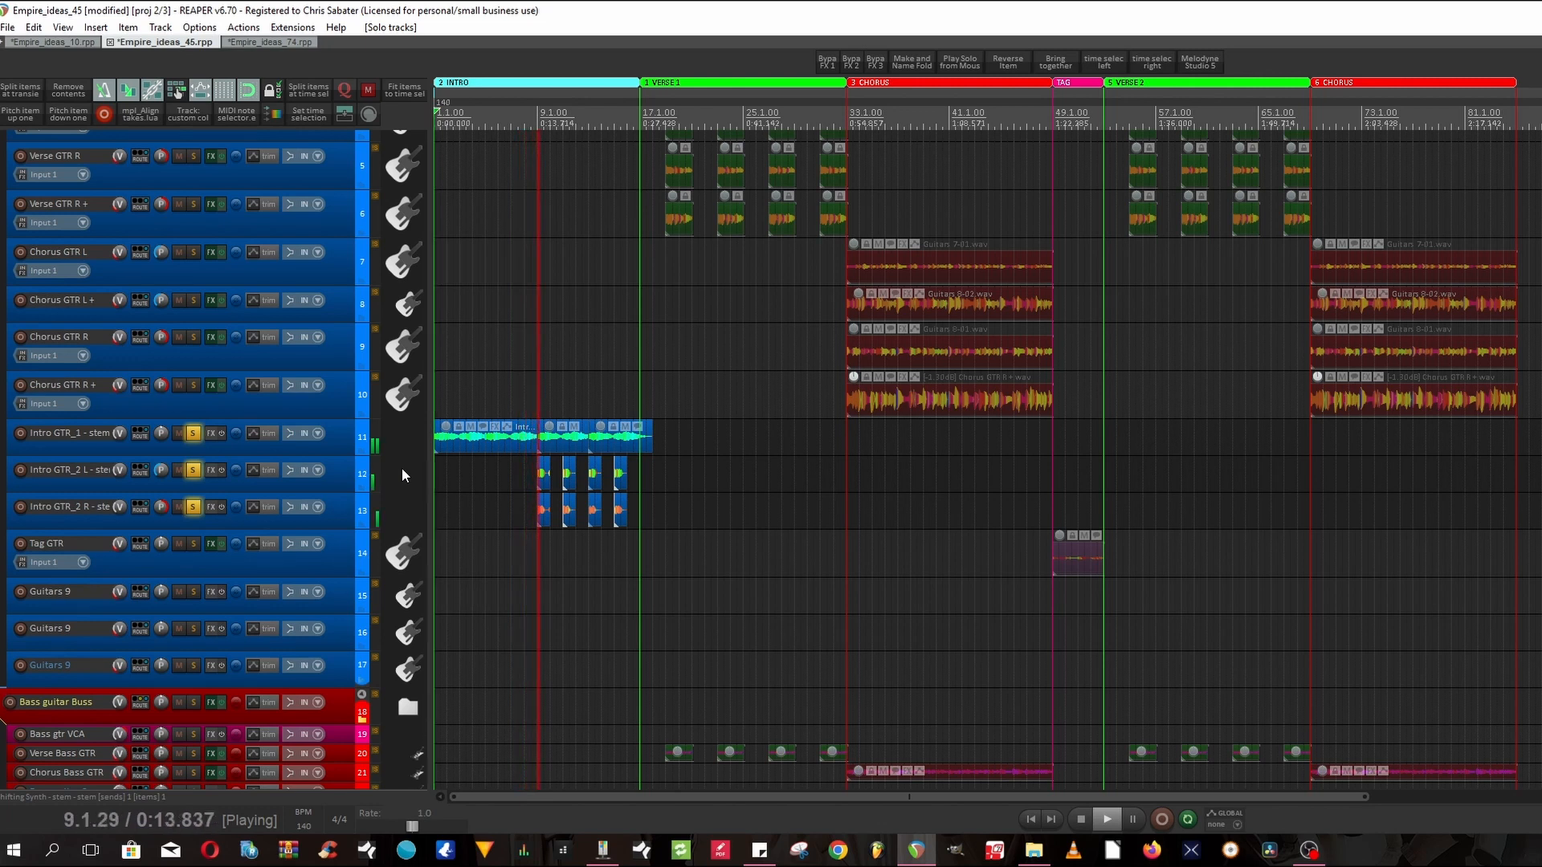
Review the soloed intro sample tracks while the intro plays, and stop playback before verse 1.
scroll(402, 474, down, 5)
scroll(397, 492, down, 20)
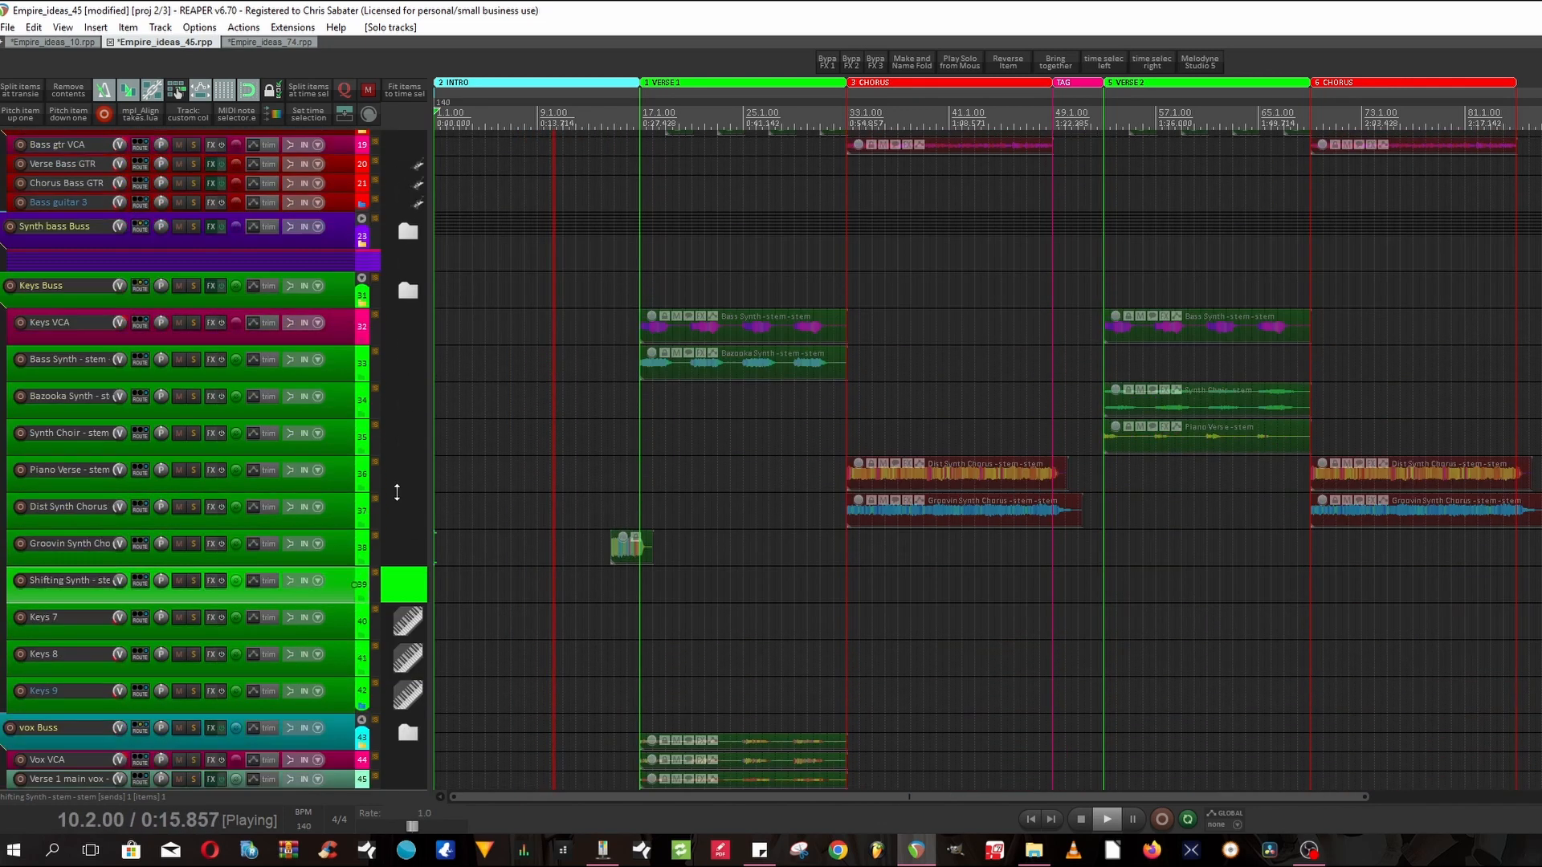
scroll(397, 492, down, 3)
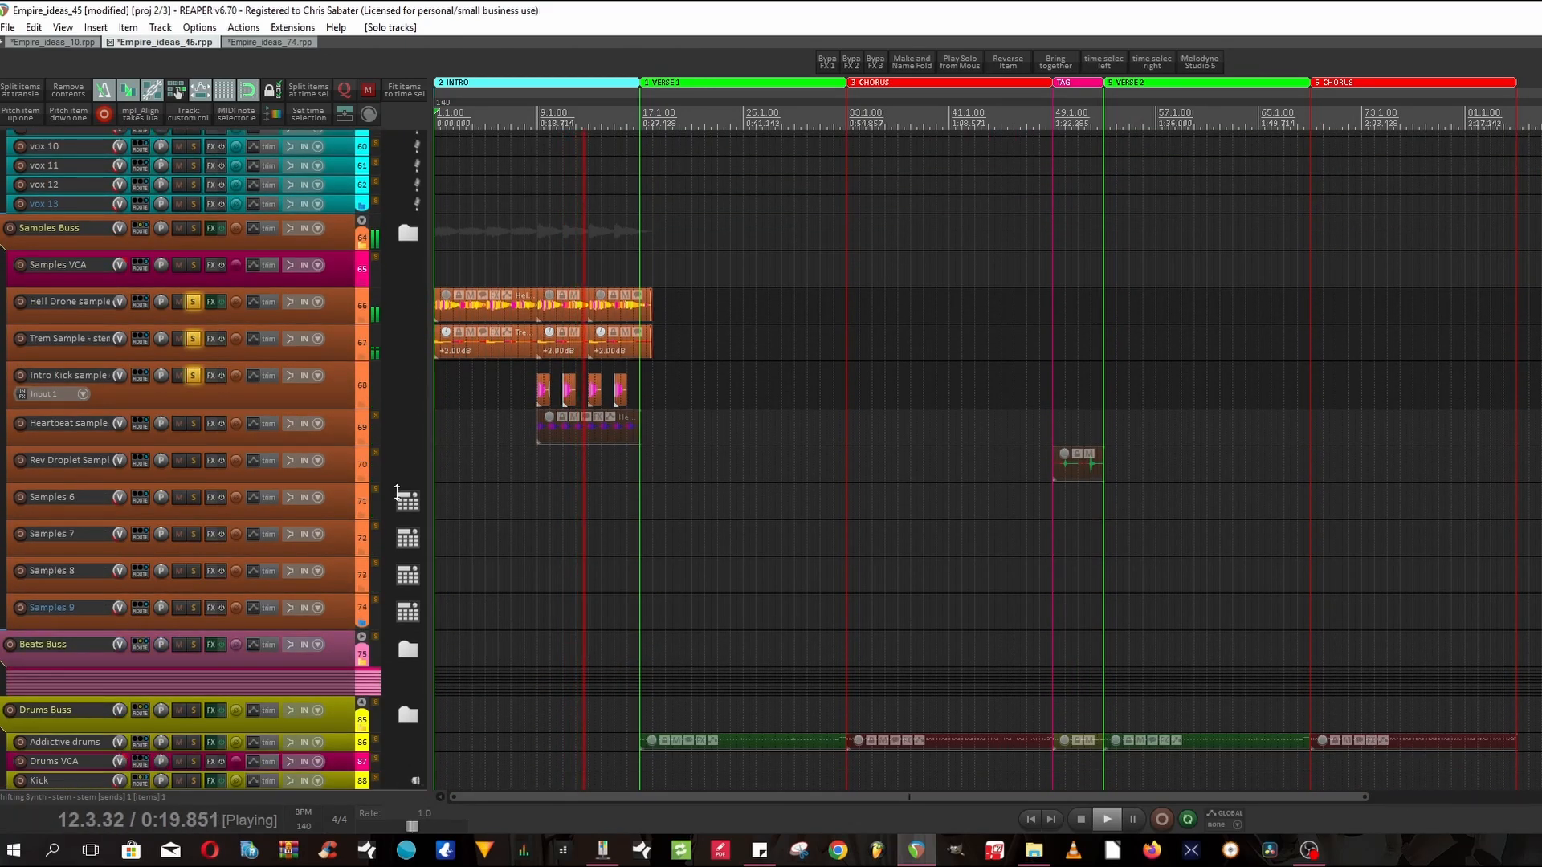
scroll(397, 492, down, 4)
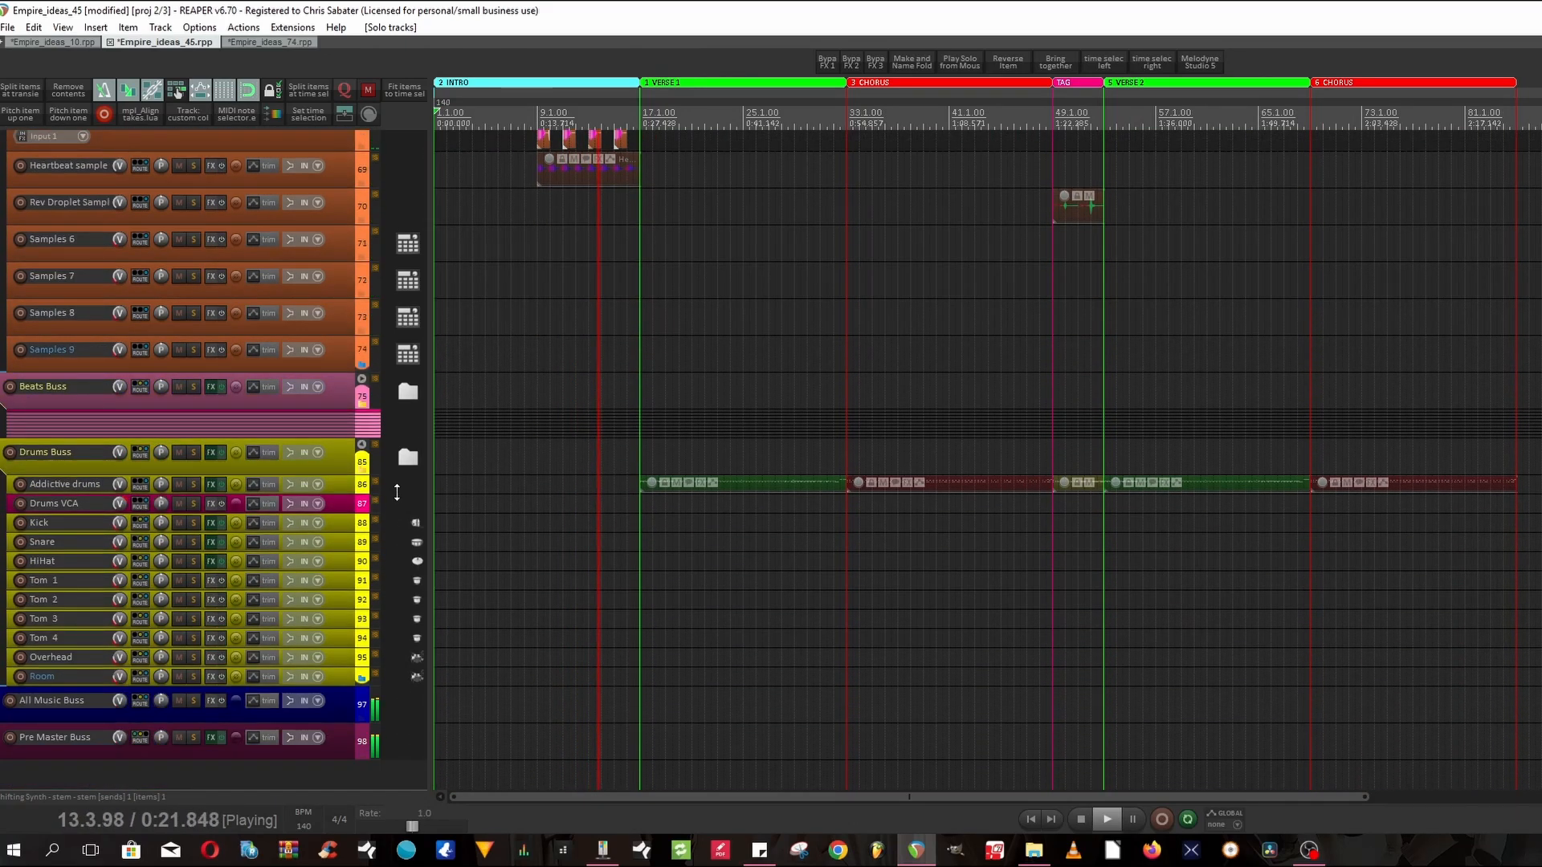
scroll(397, 492, up, 3)
scroll(397, 493, up, 5)
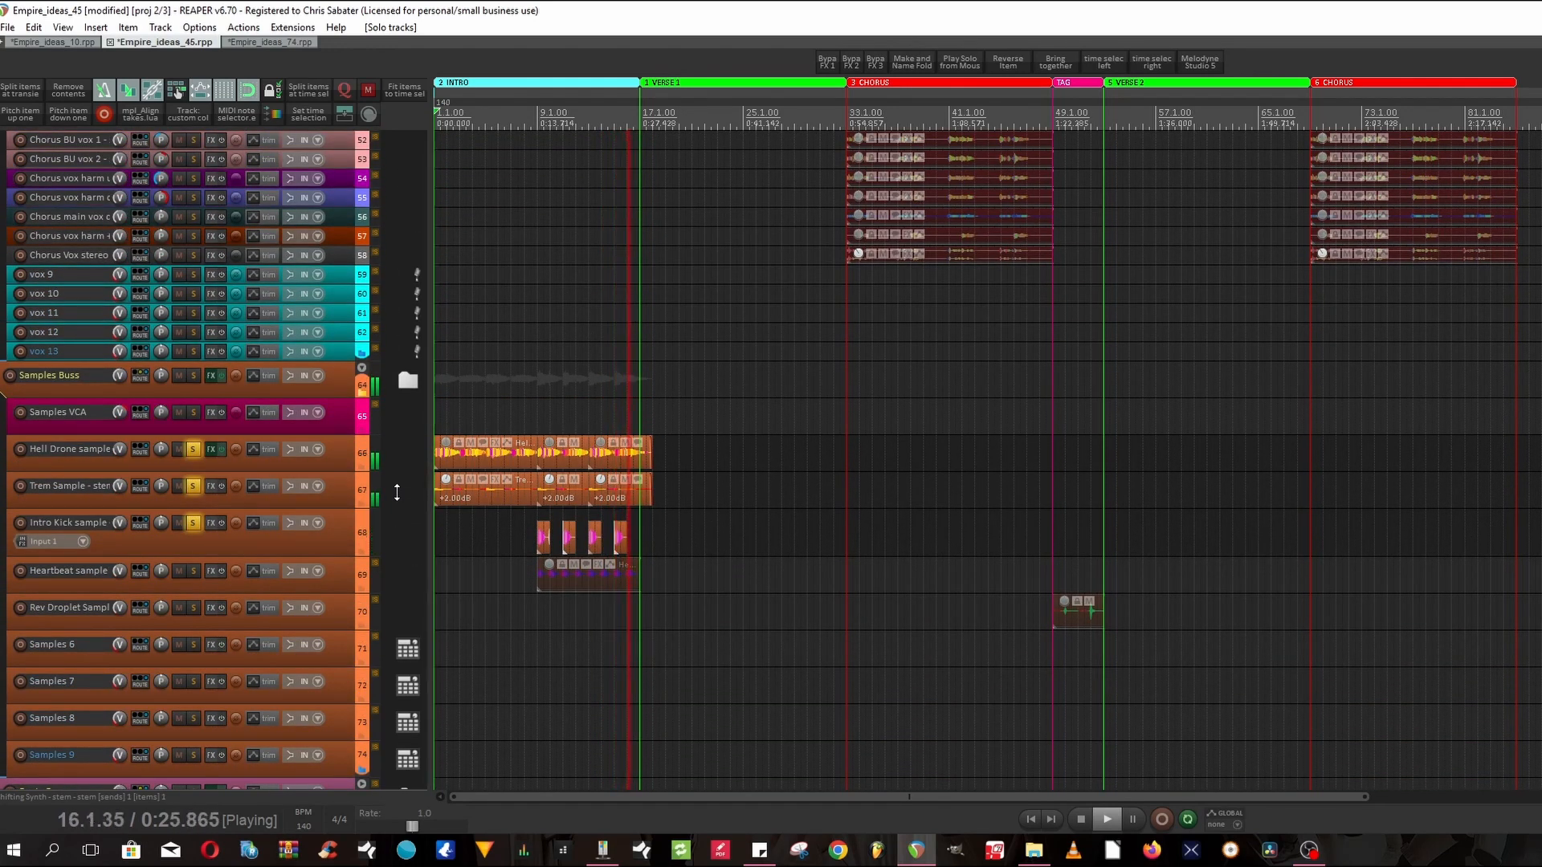
key(space)
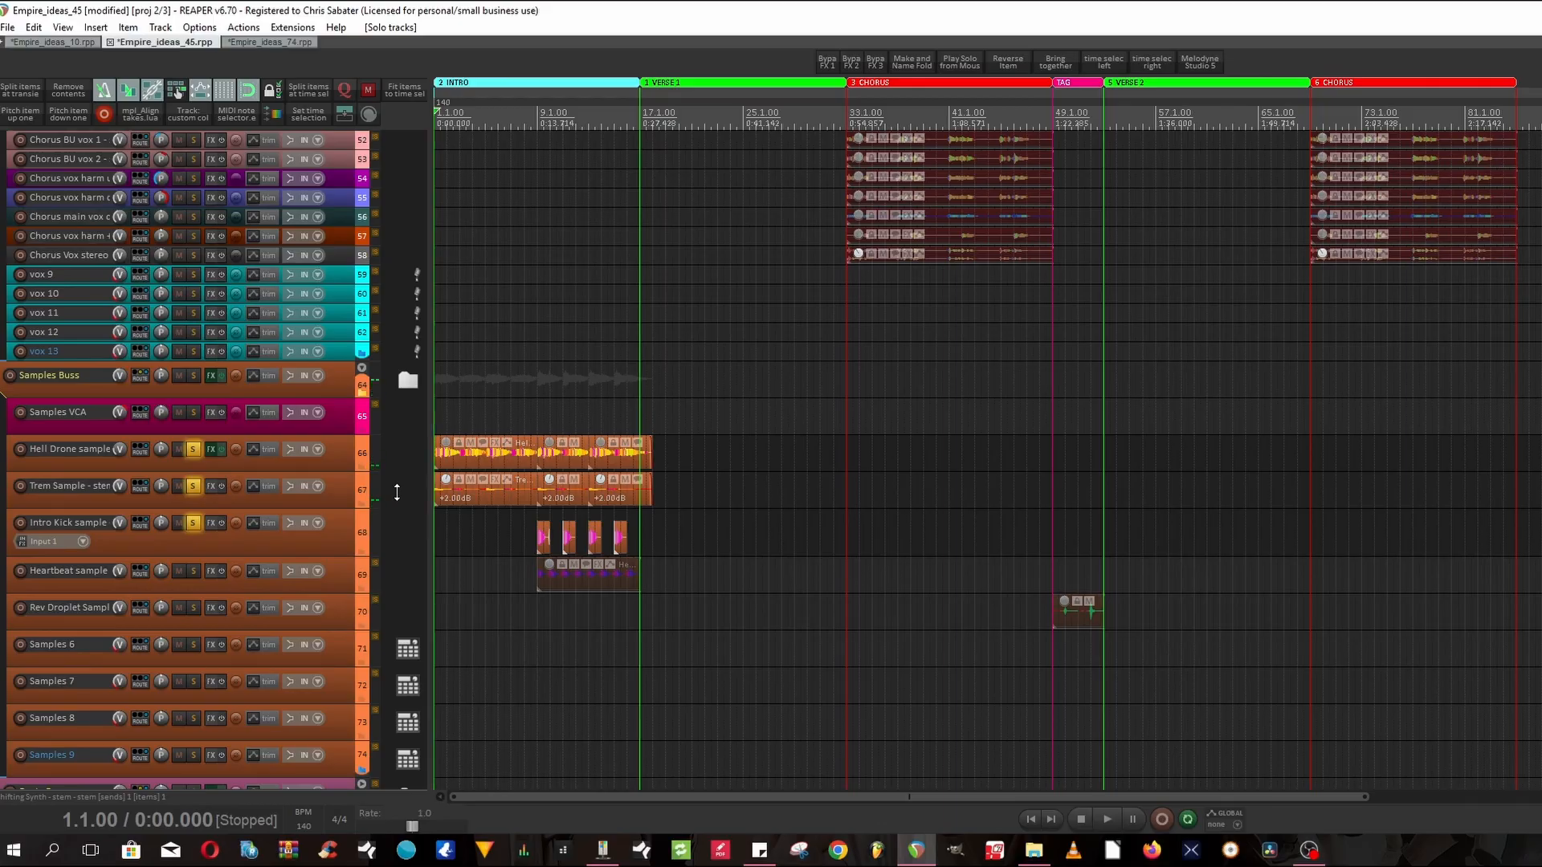
Clear all track solos and examine the guitar, bass, keys, vocal and sample tracks across the arrangement.
scroll(397, 492, up, 3)
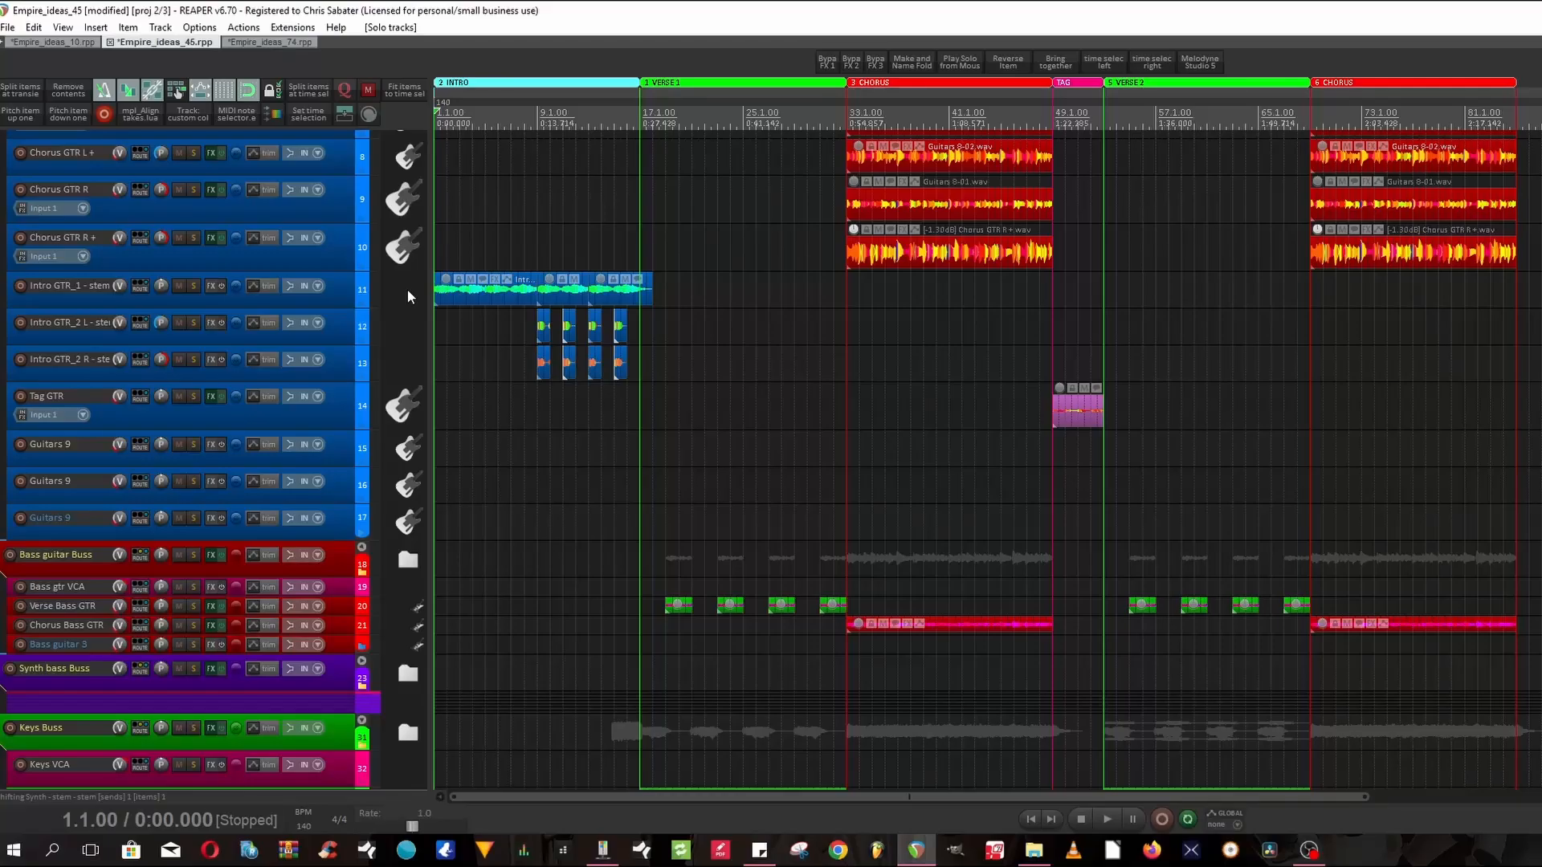
scroll(407, 289, up, 2)
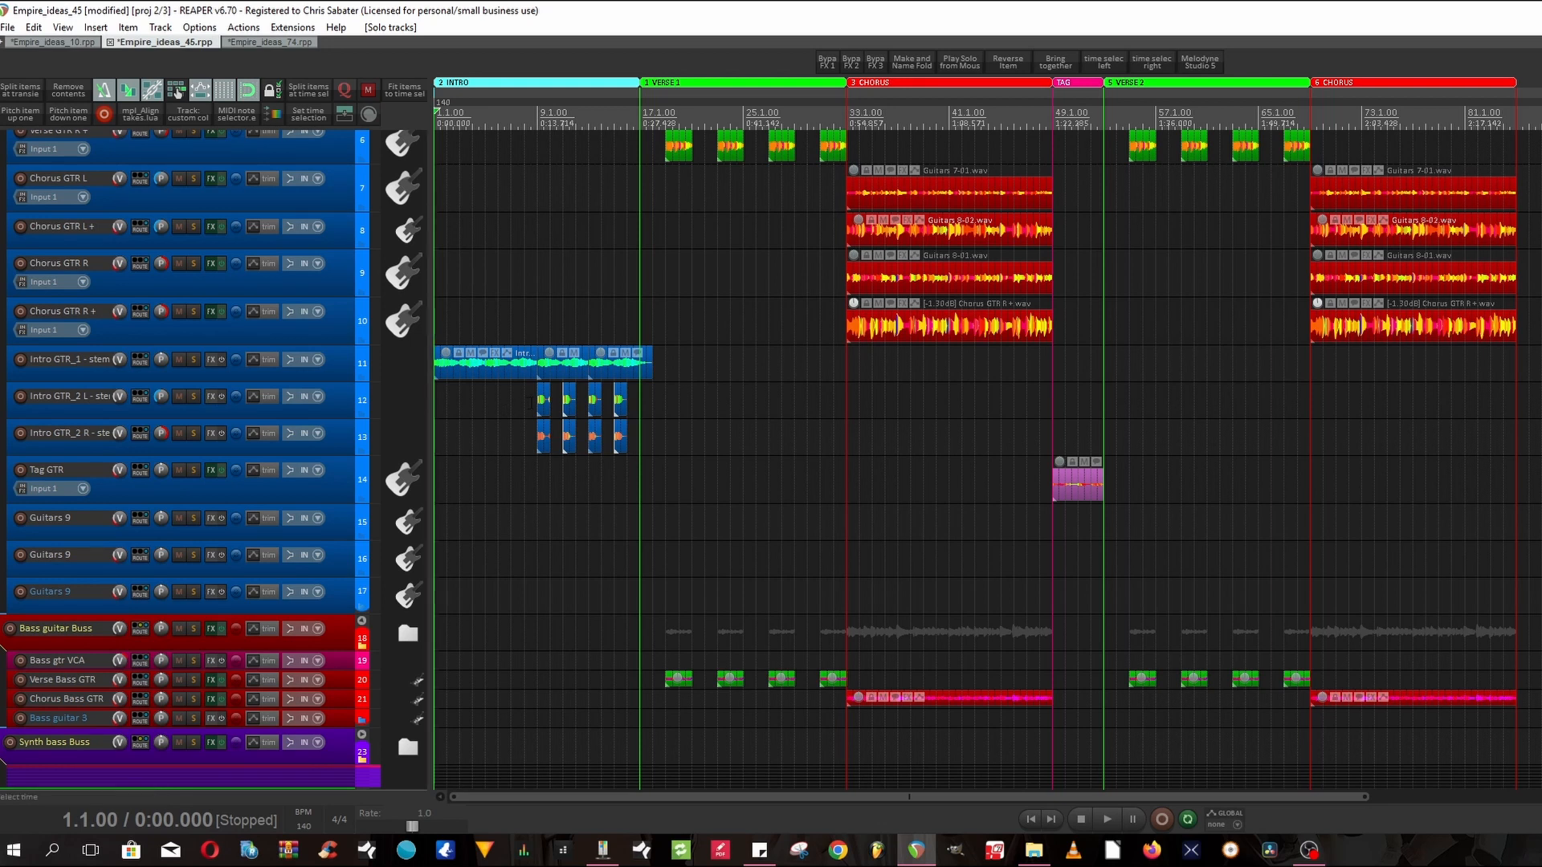
scroll(408, 405, down, 5)
scroll(407, 404, down, 20)
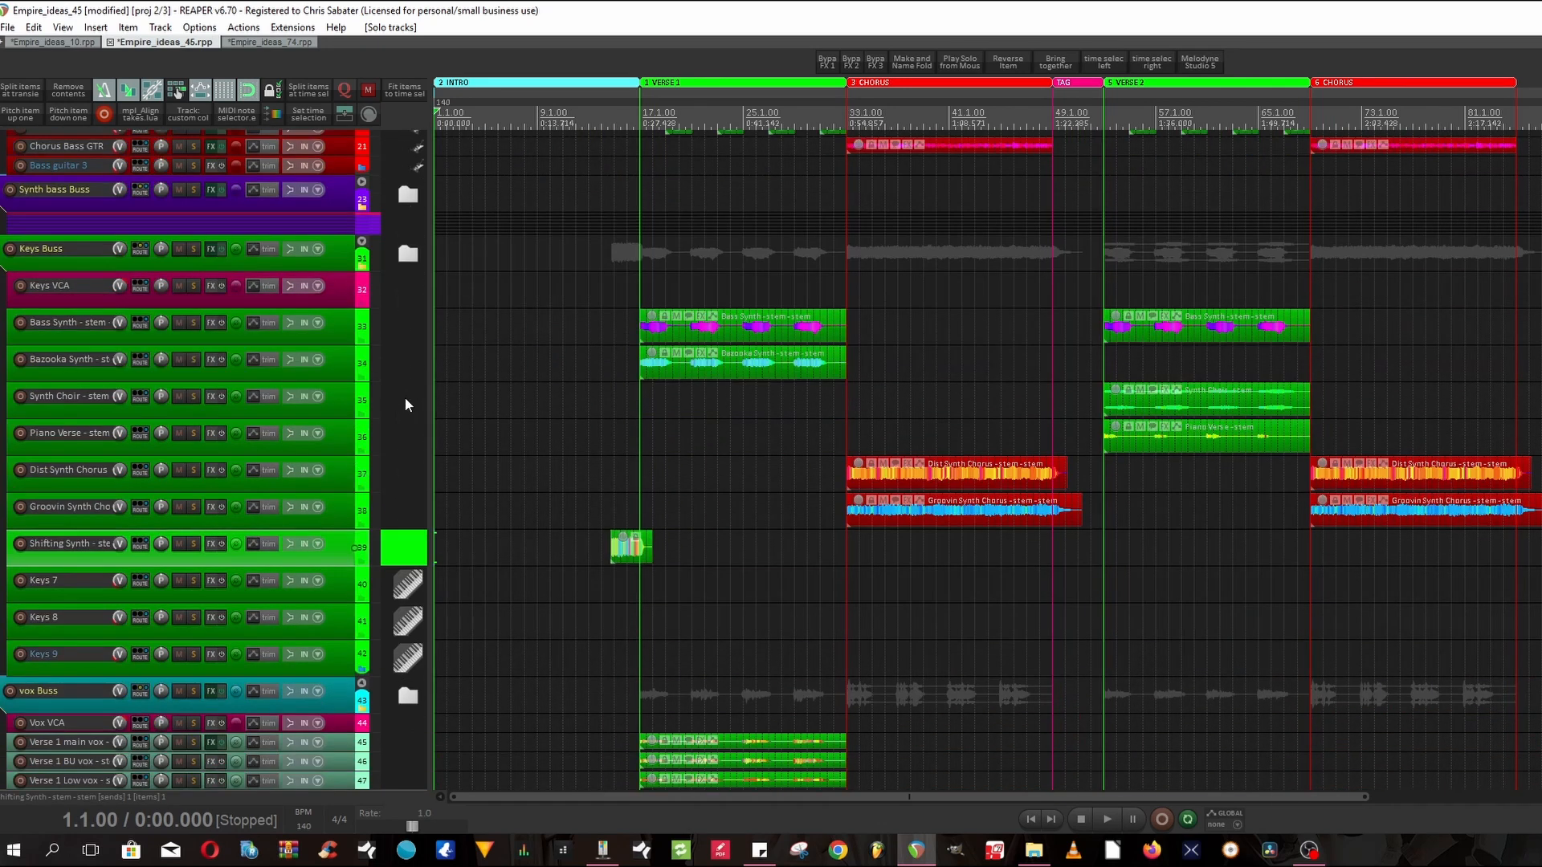
scroll(404, 398, down, 2)
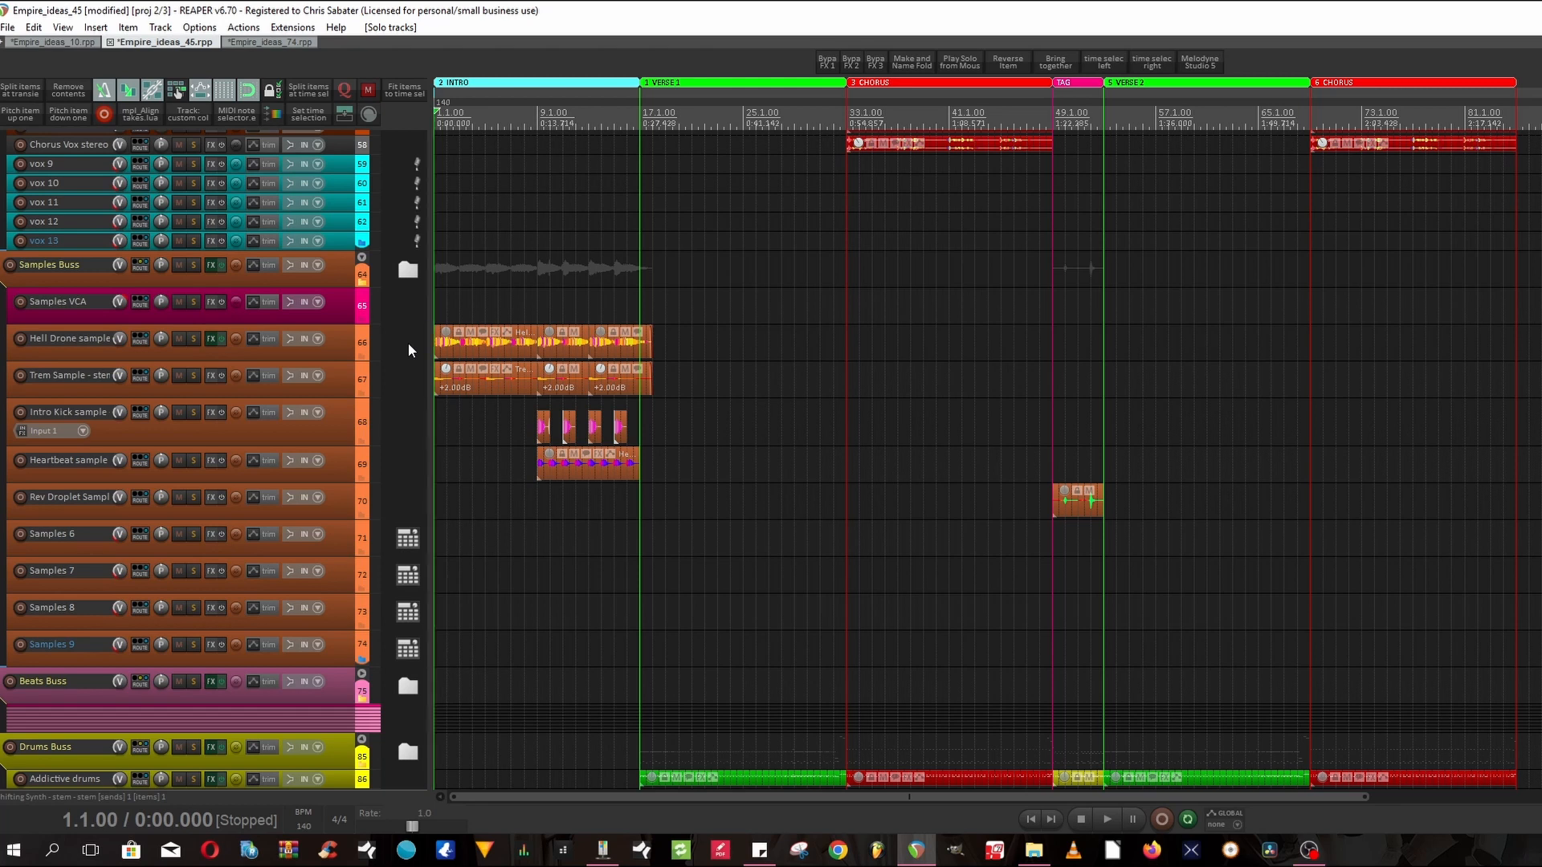
scroll(408, 343, up, 8)
scroll(410, 349, up, 5)
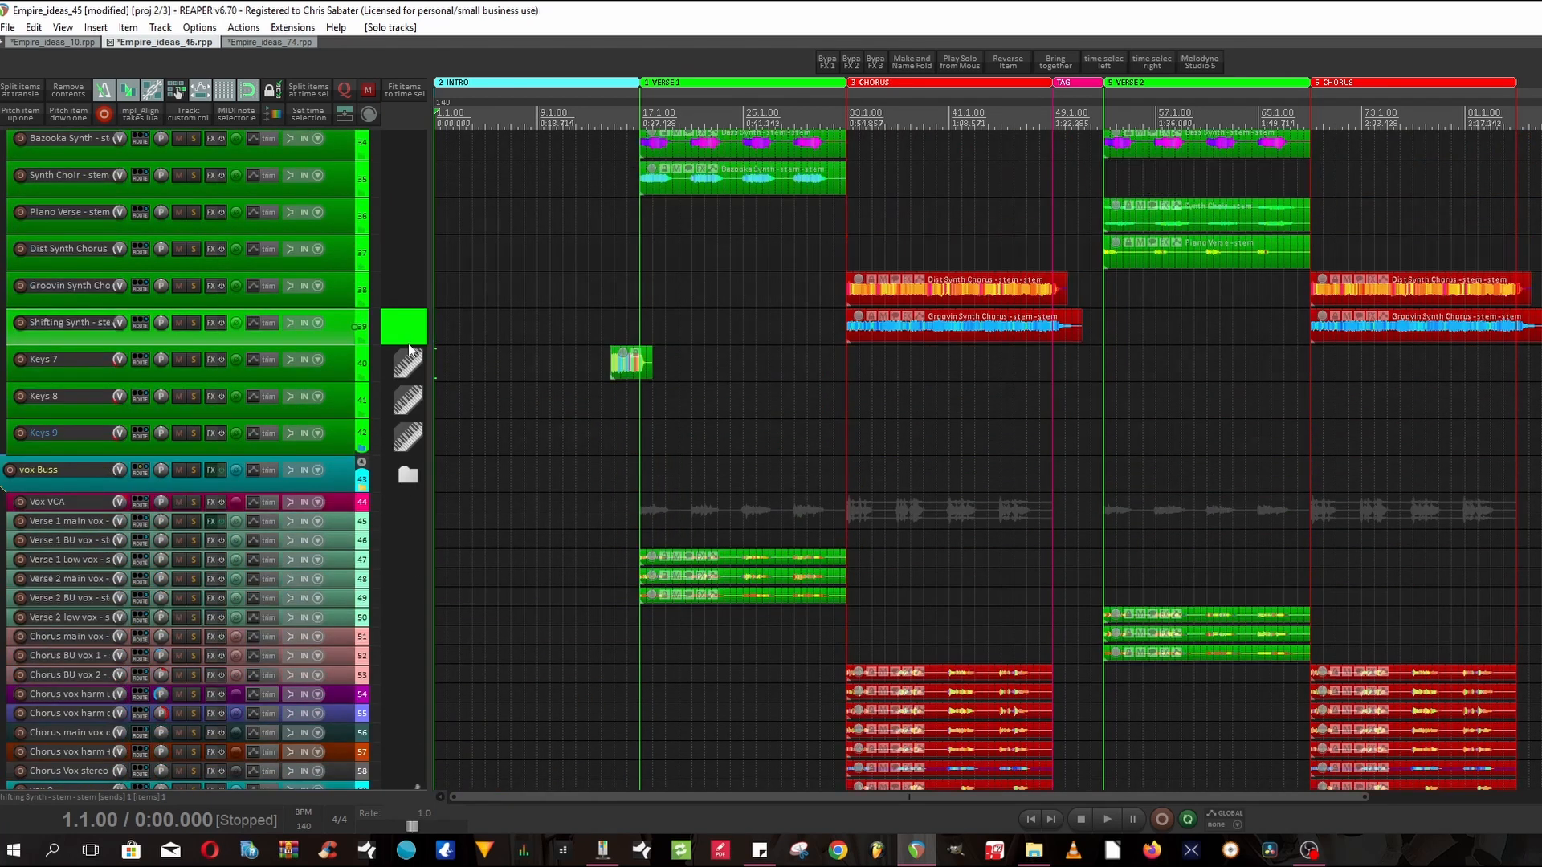
scroll(382, 322, up, 12)
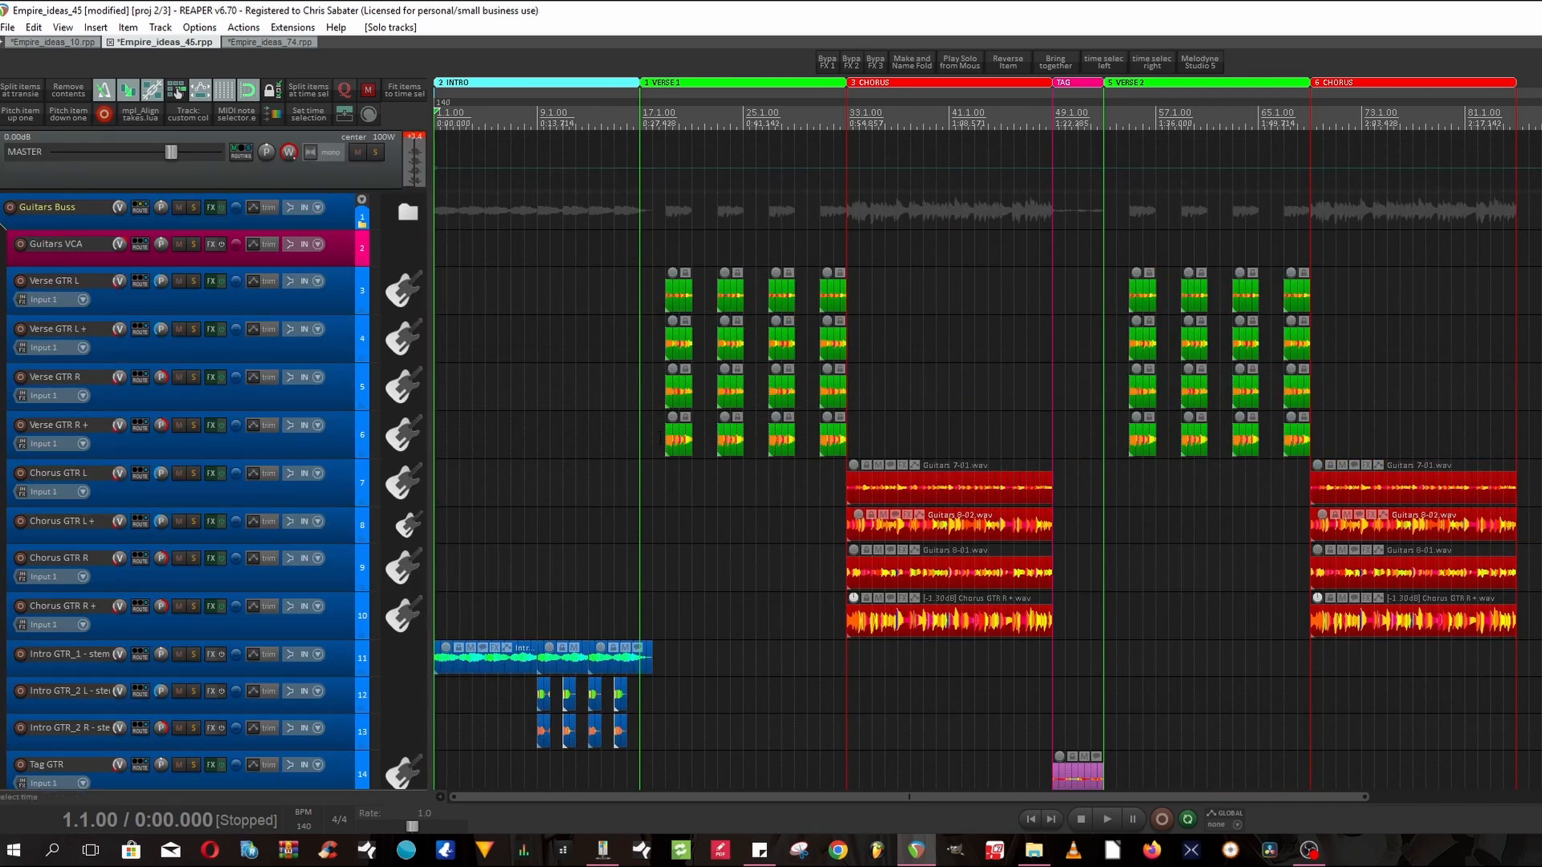
Examine how the guitar, keys and vocal layers are arranged across the verses and choruses.
scroll(408, 484, down, 1)
scroll(406, 481, down, 20)
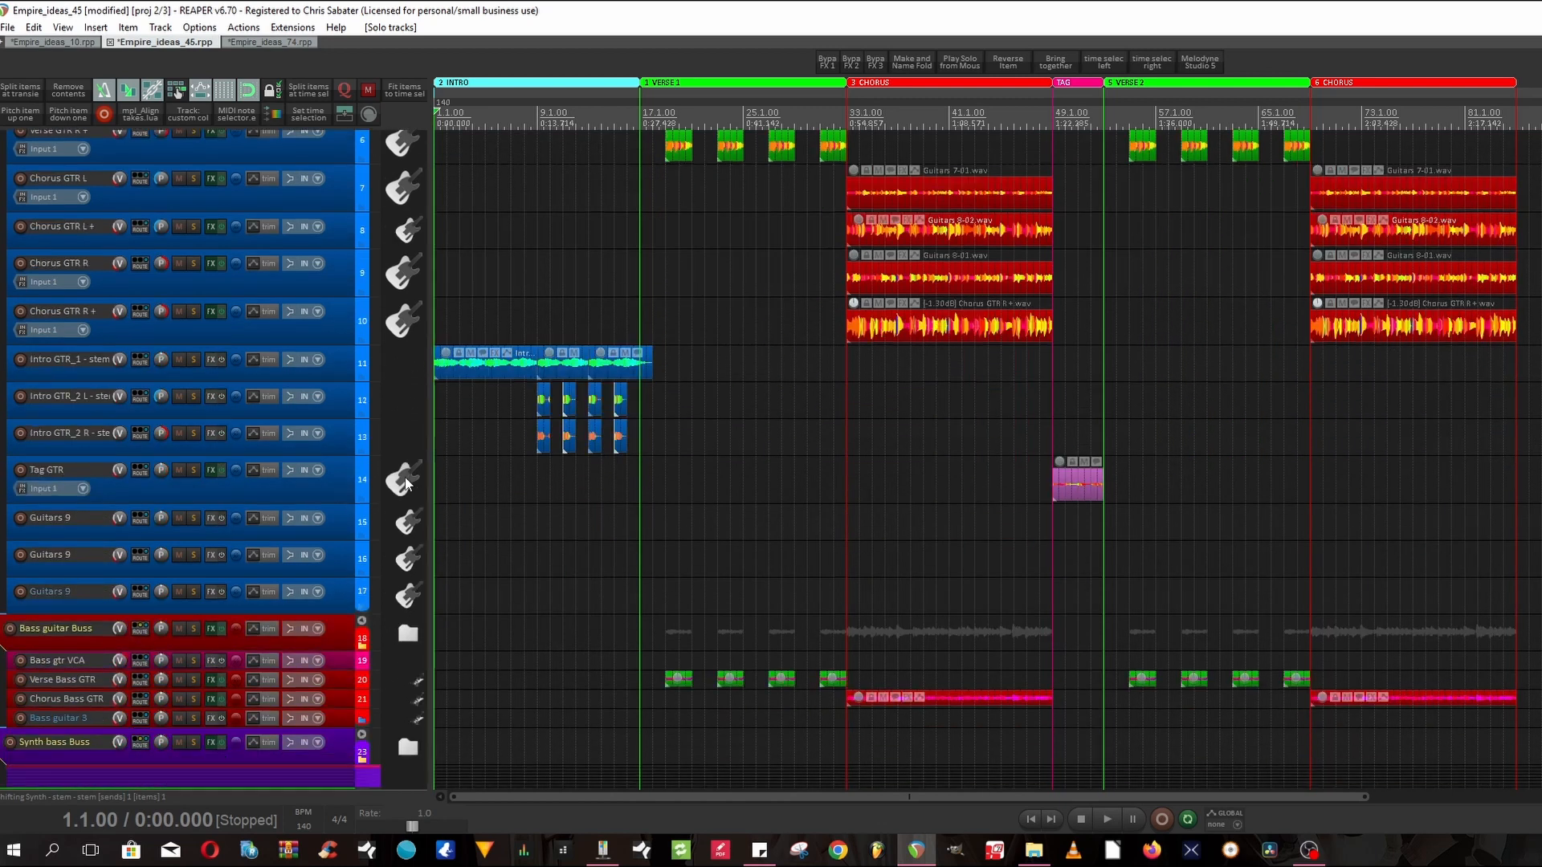
scroll(408, 482, down, 1)
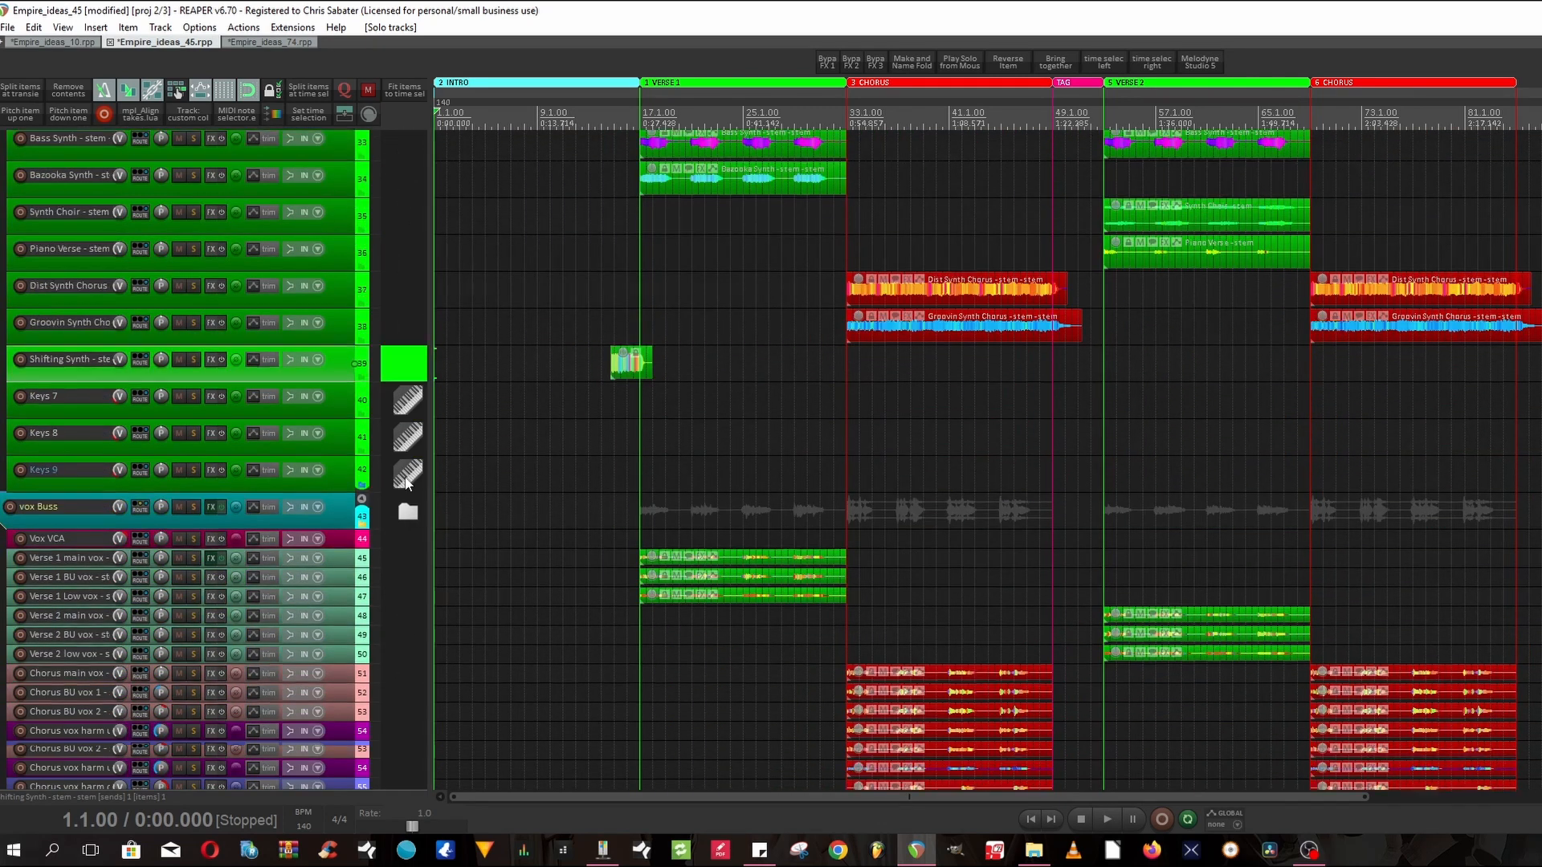
scroll(408, 482, up, 20)
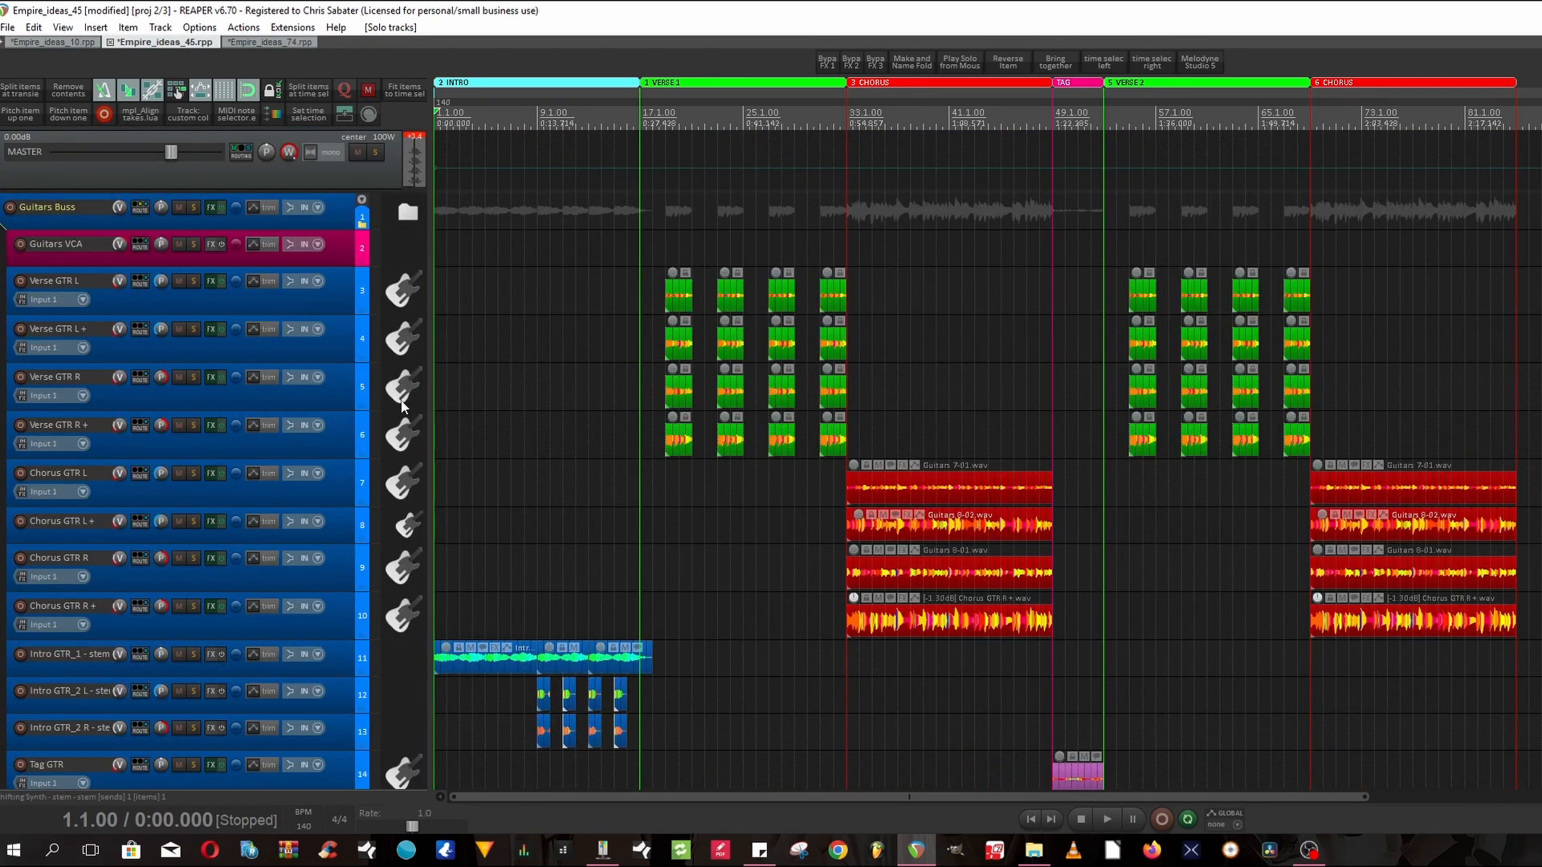
scroll(401, 397, down, 15)
scroll(400, 395, down, 15)
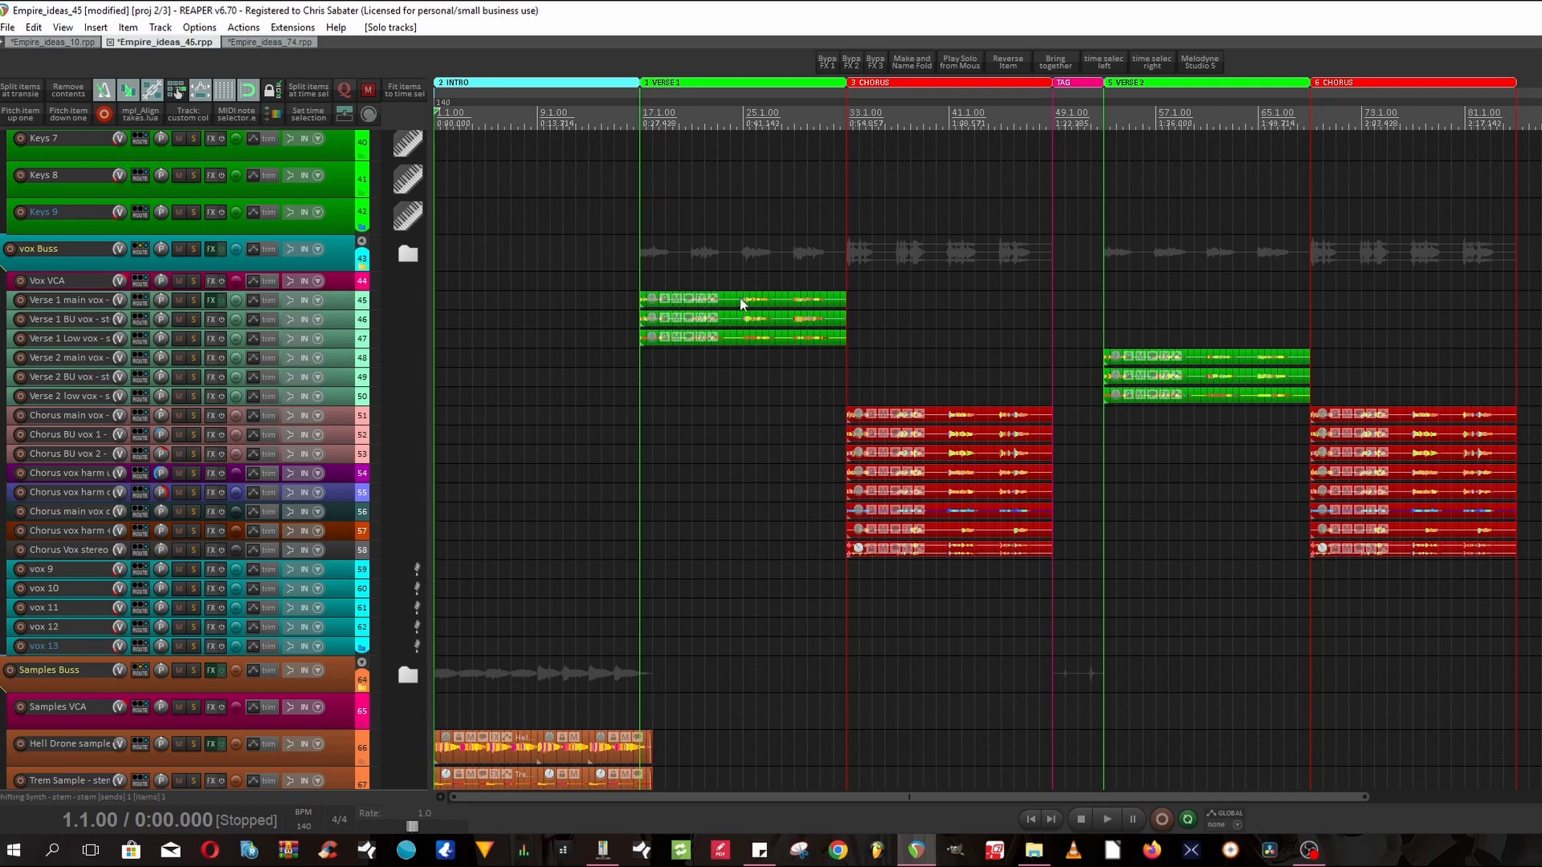
Examine the guitar, bass, keys, vocal, sample and drum tracks of Empire_ideas_45 from the intro to the second chorus.
scroll(406, 292, up, 10)
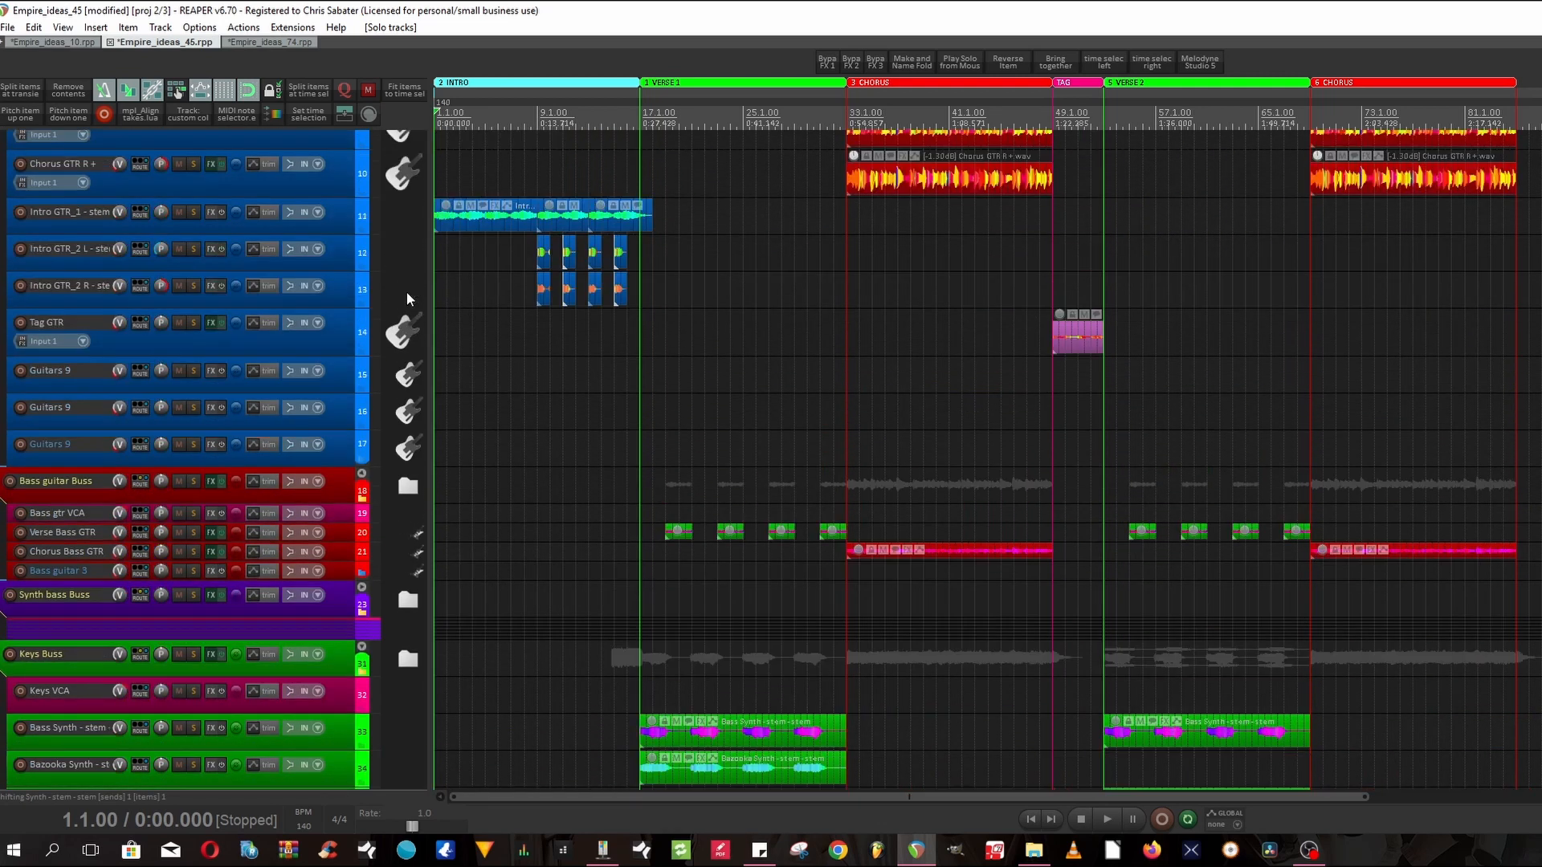
scroll(406, 292, up, 5)
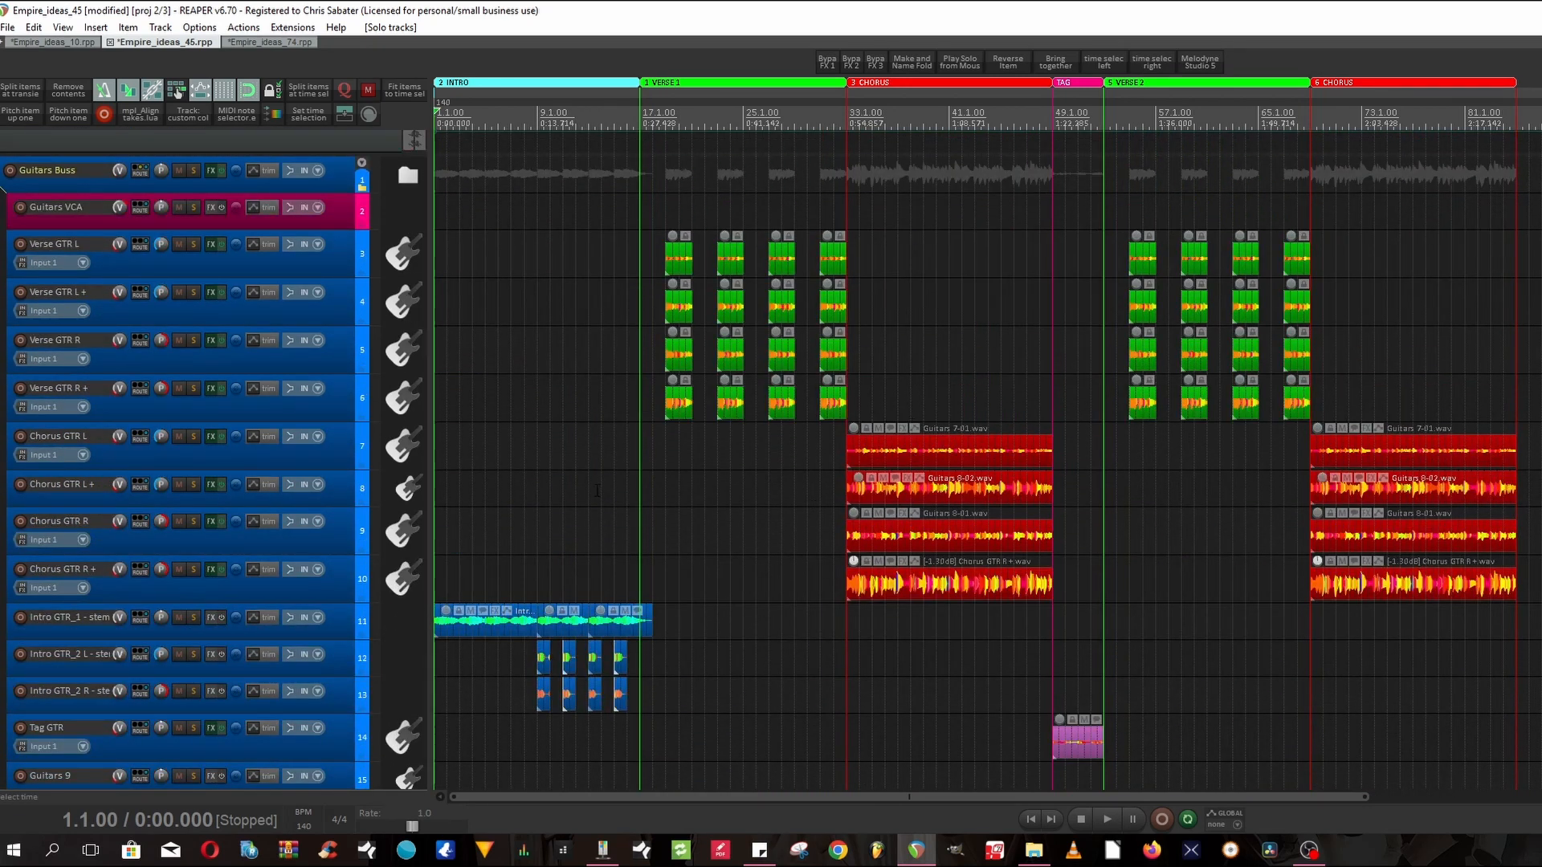
scroll(406, 487, down, 10)
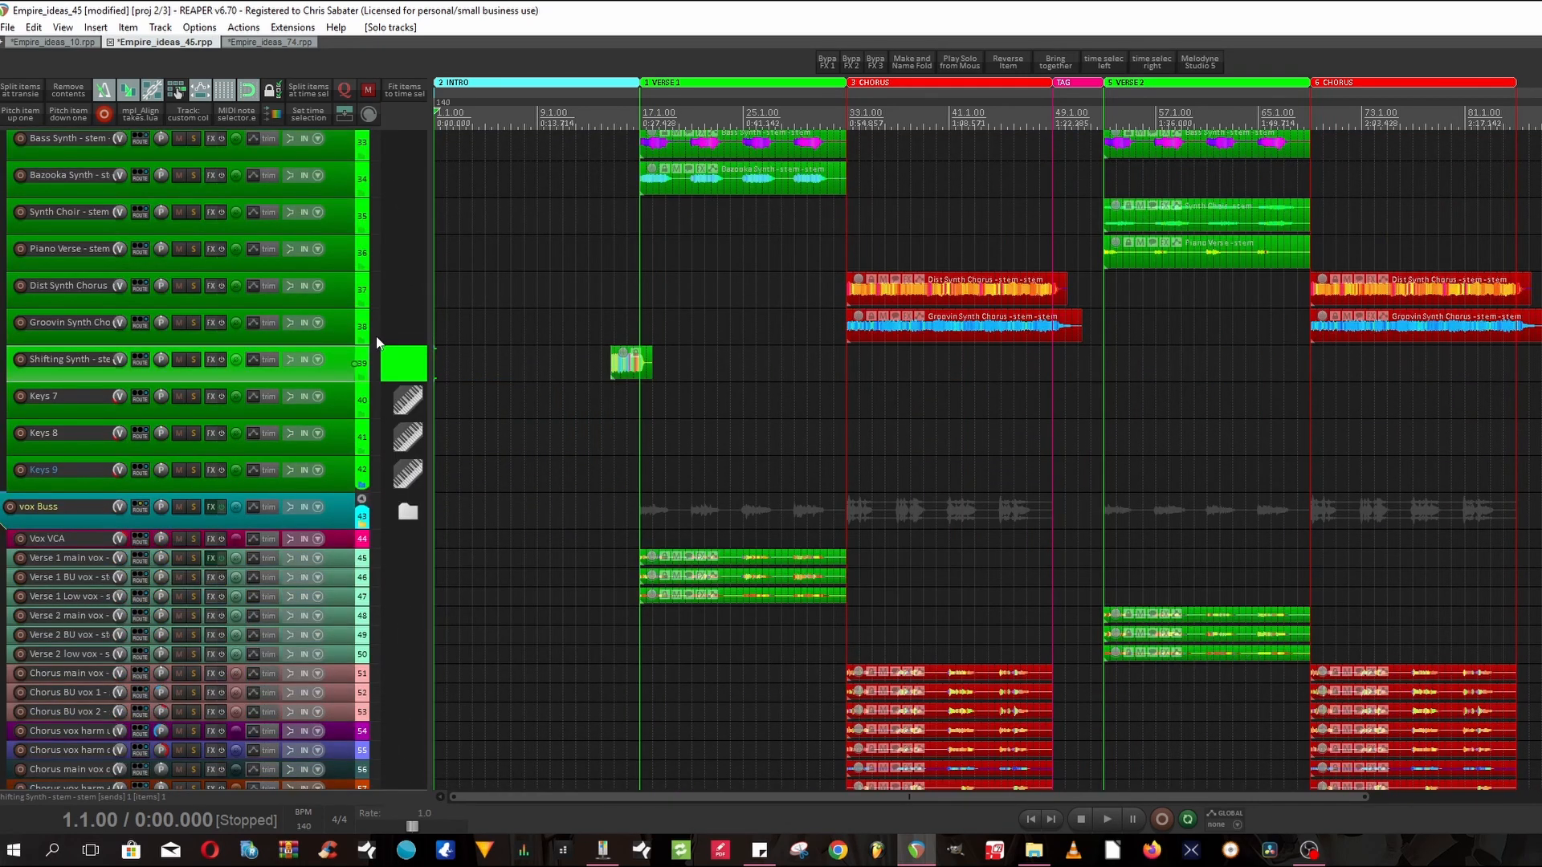
scroll(376, 334, up, 3)
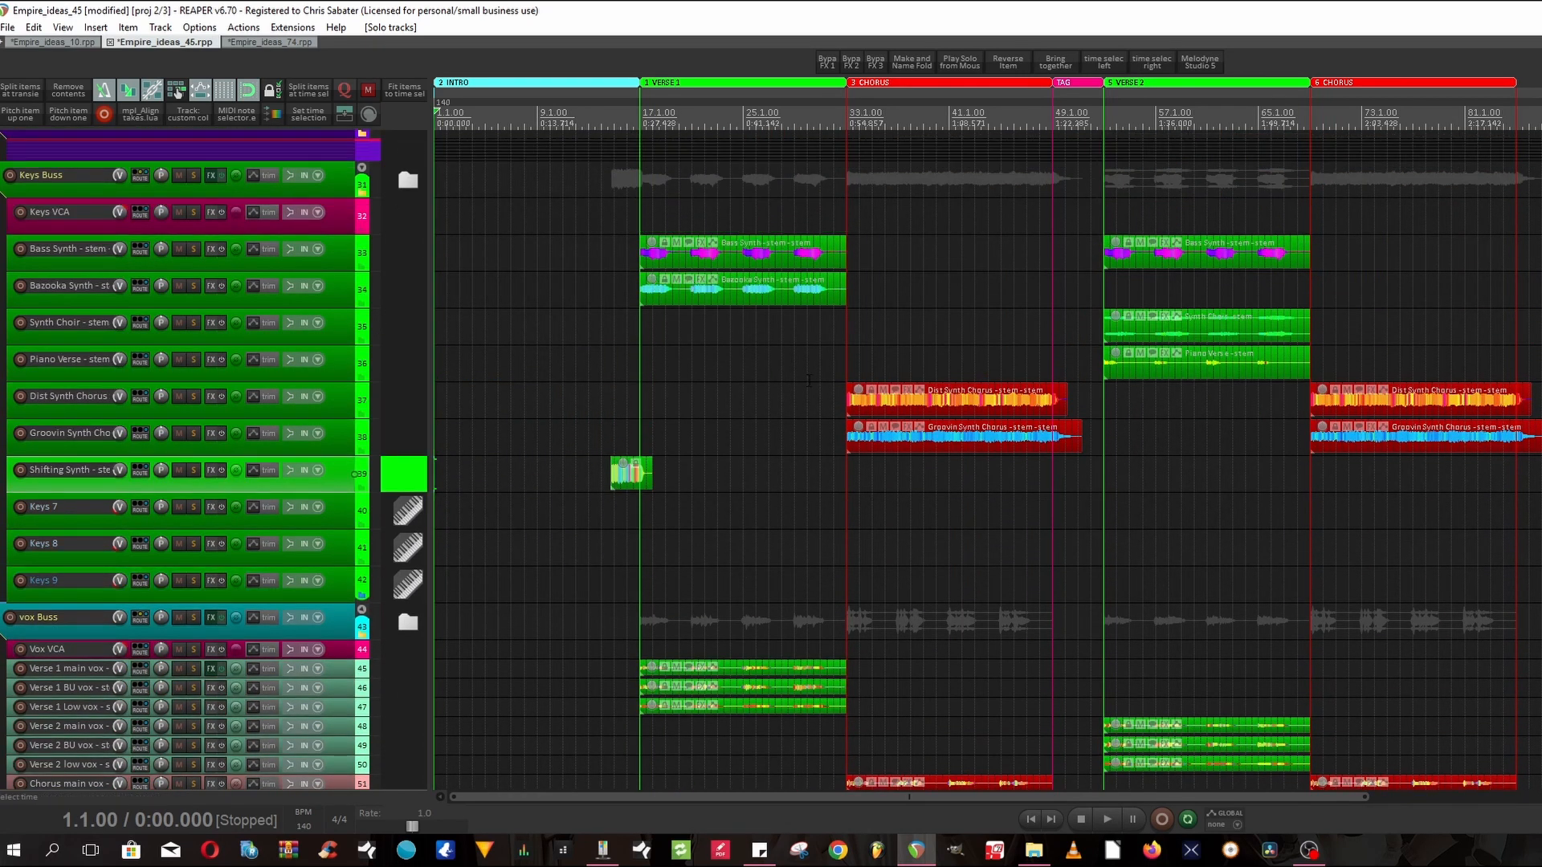
scroll(397, 383, down, 12)
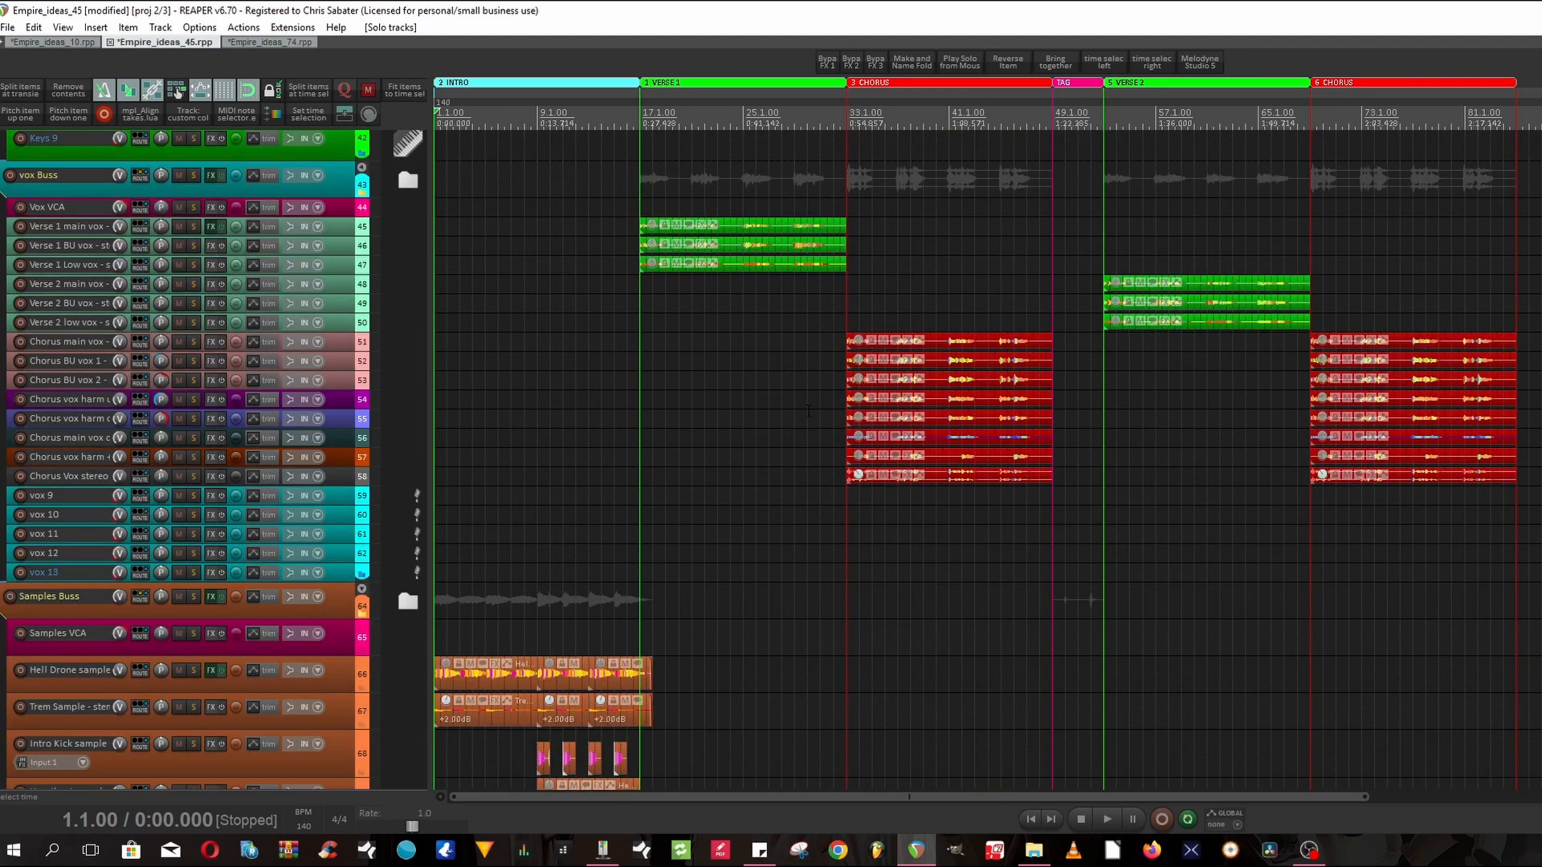
scroll(403, 354, down, 8)
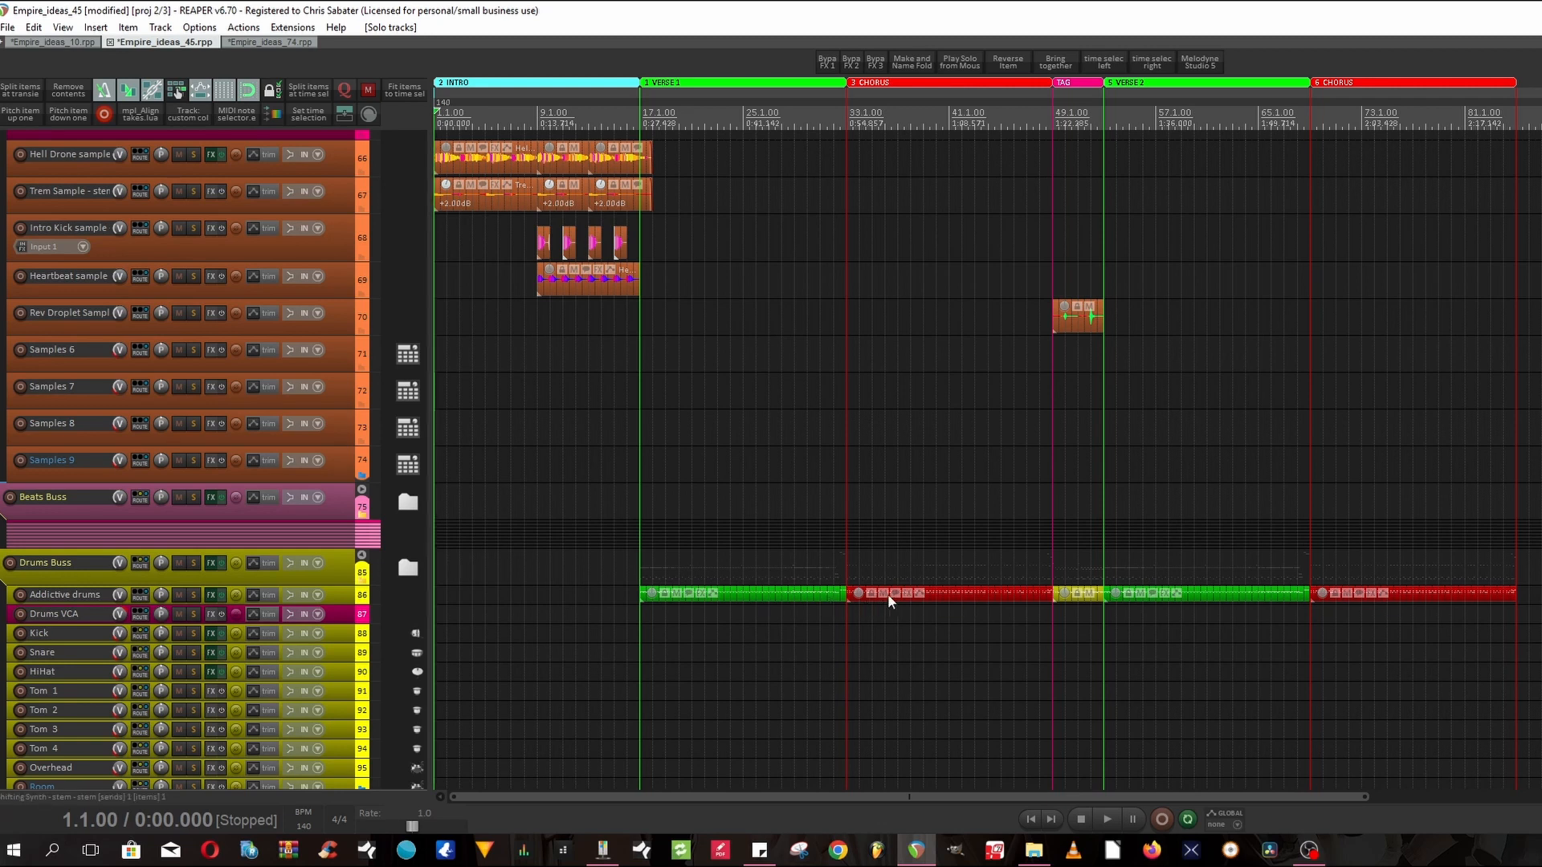
Review the chorus synth and vocal layers against the bass and guitar parts around the tag and verses.
scroll(931, 187, up, 12)
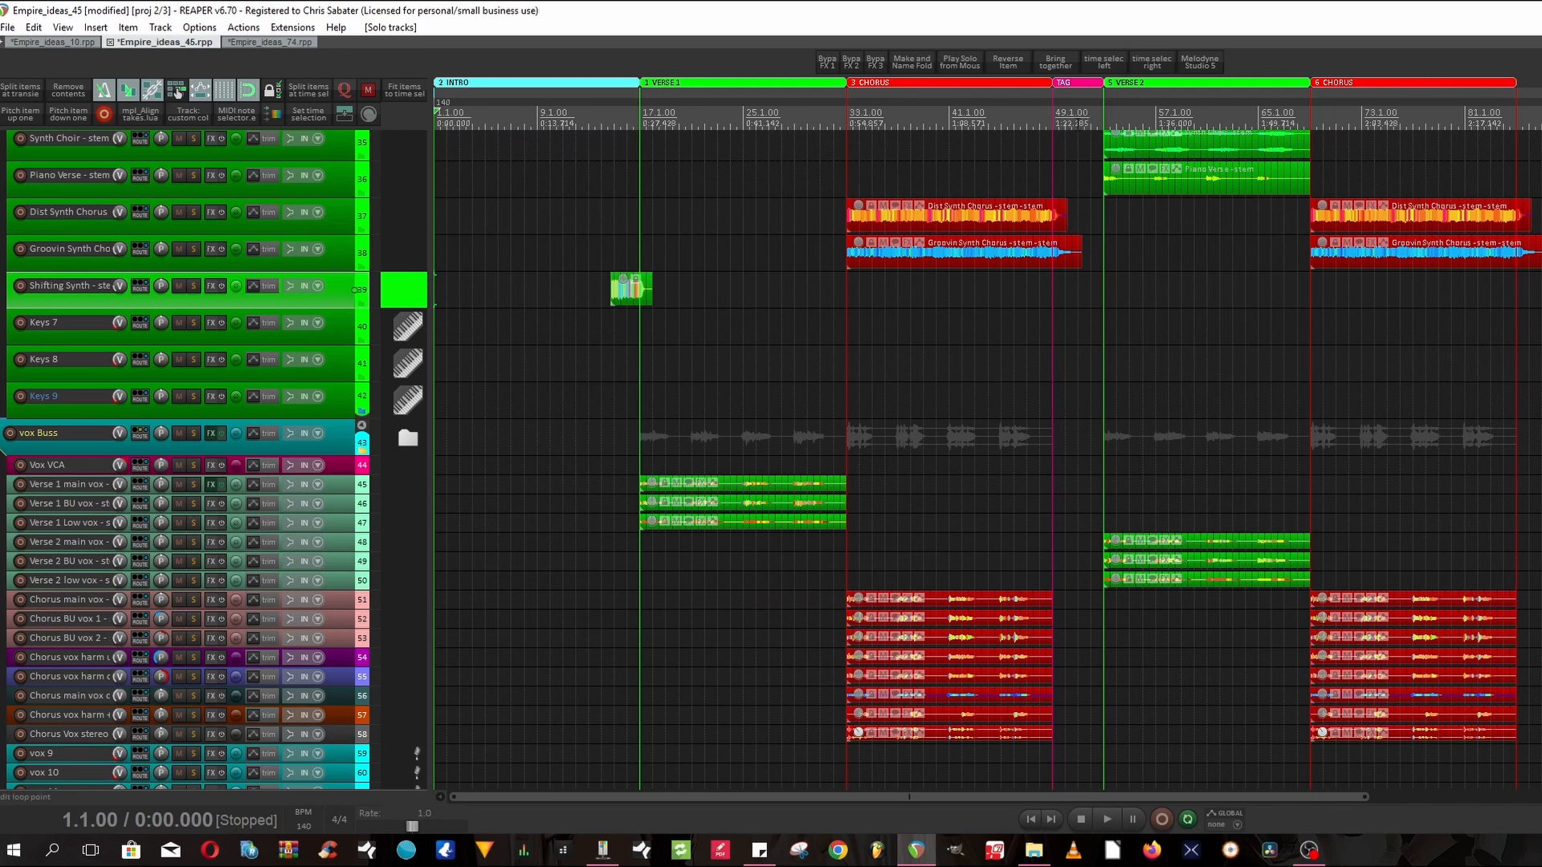
scroll(1065, 148, up, 3)
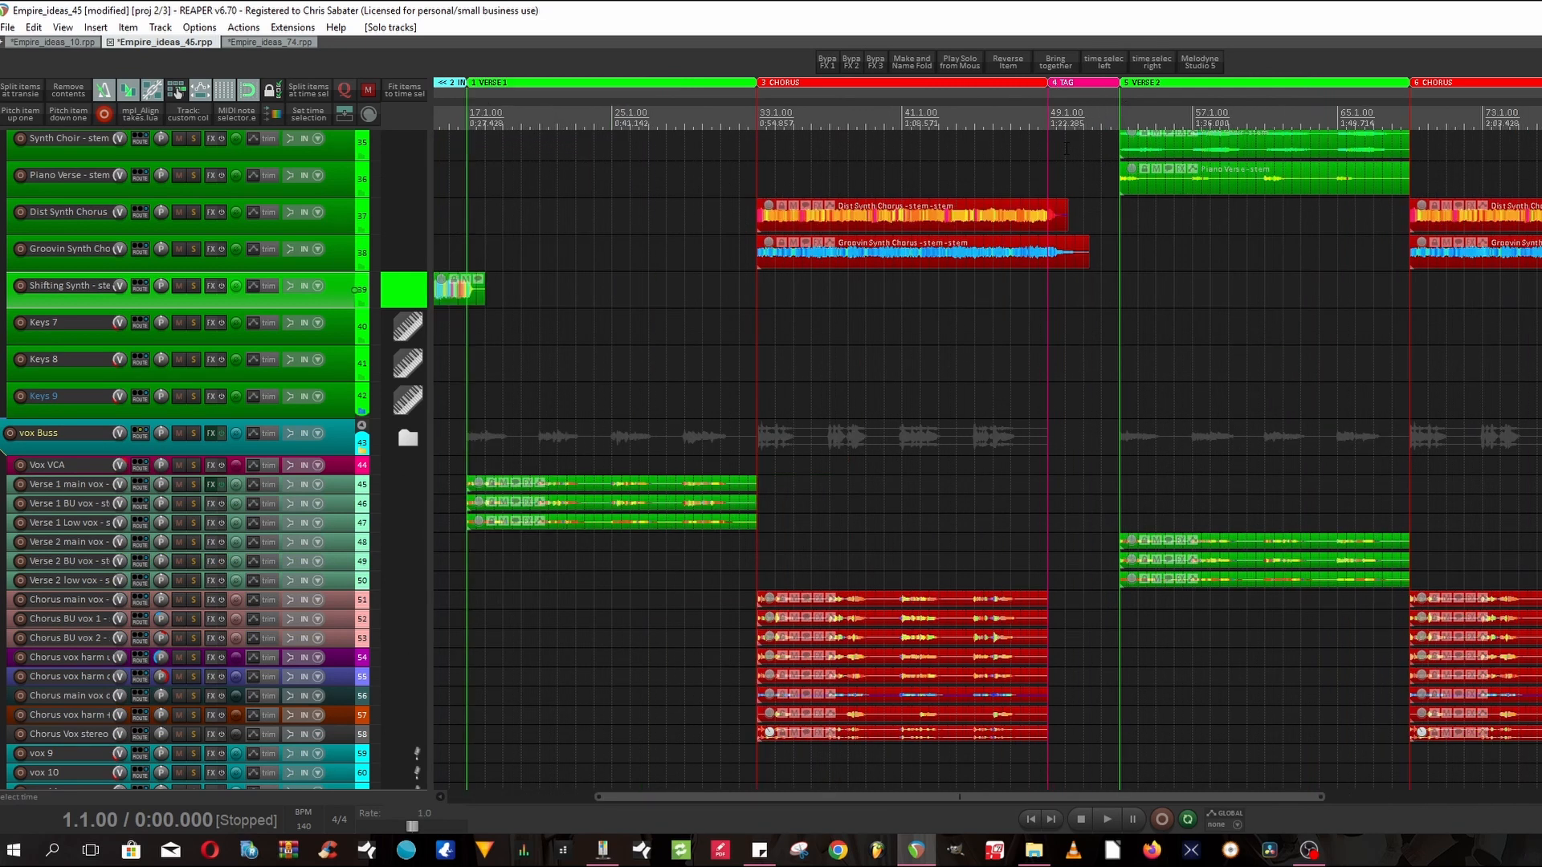
scroll(1067, 149, down, 3)
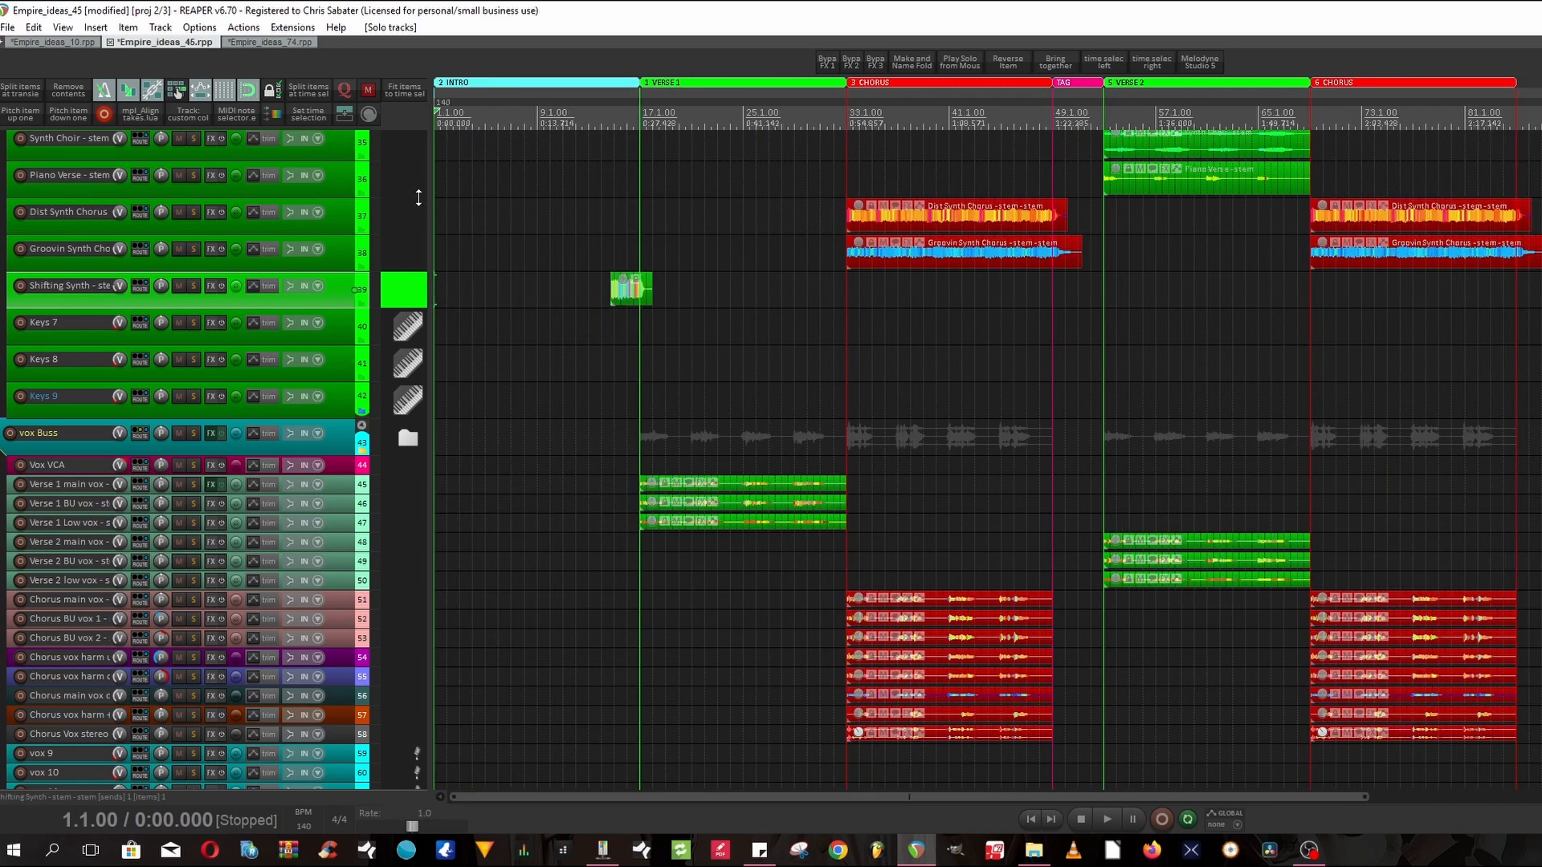
scroll(417, 201, up, 4)
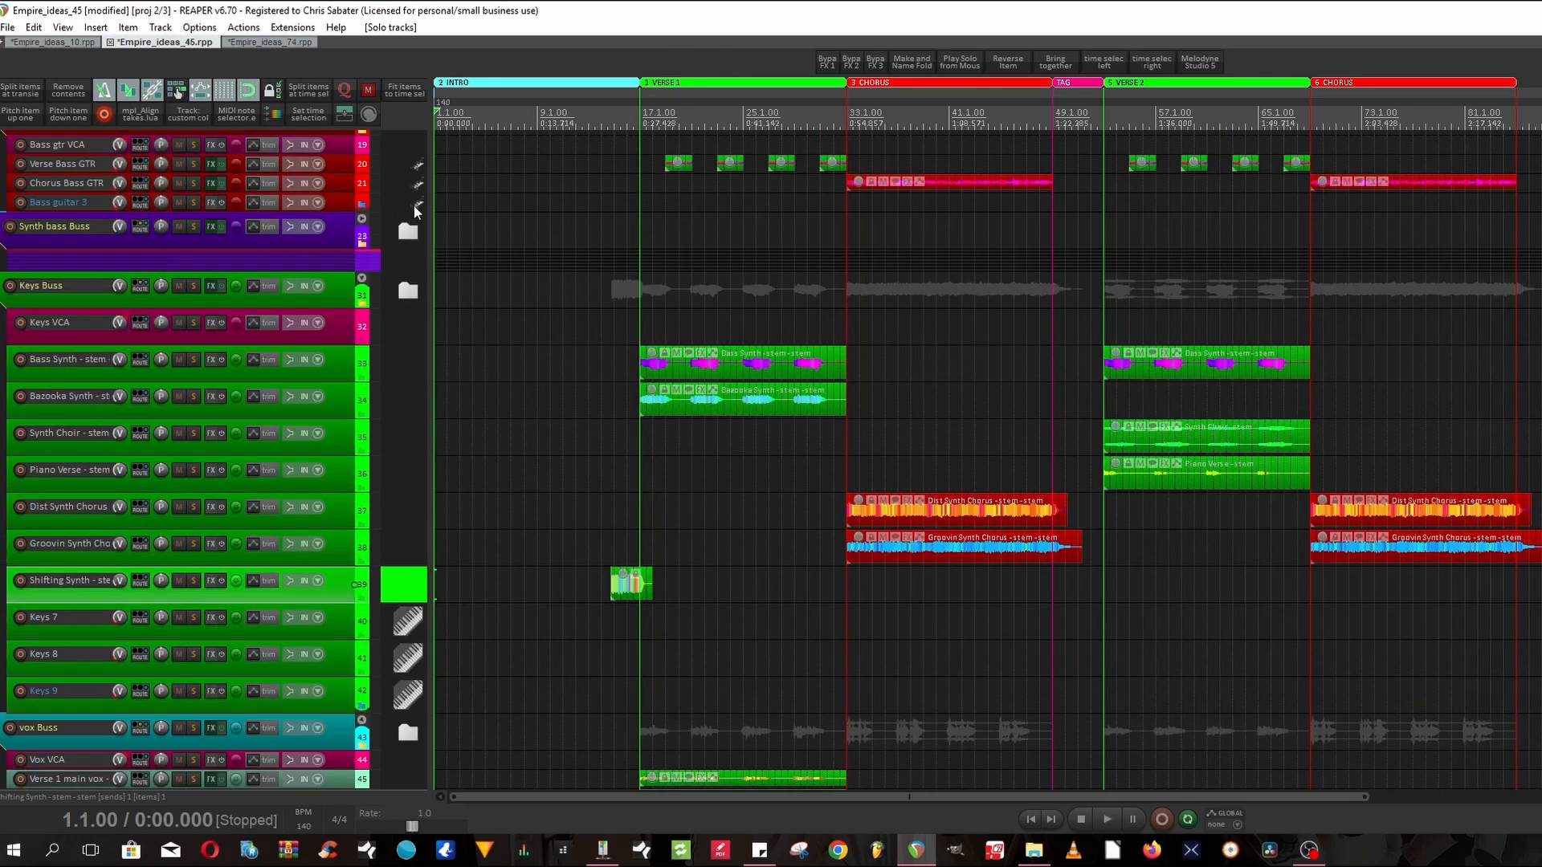
scroll(413, 206, up, 5)
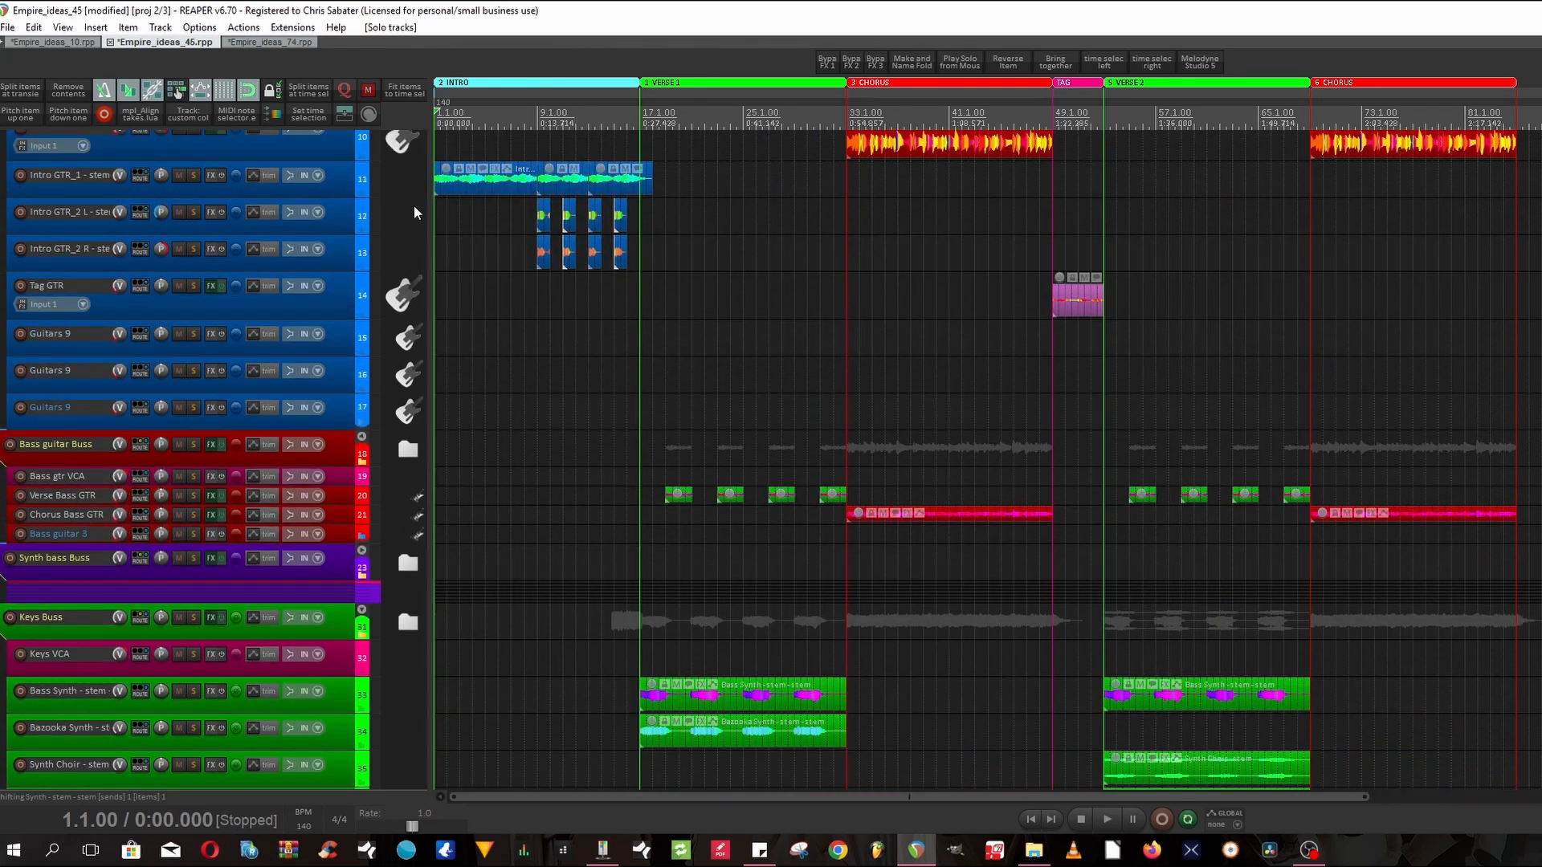
scroll(413, 205, down, 10)
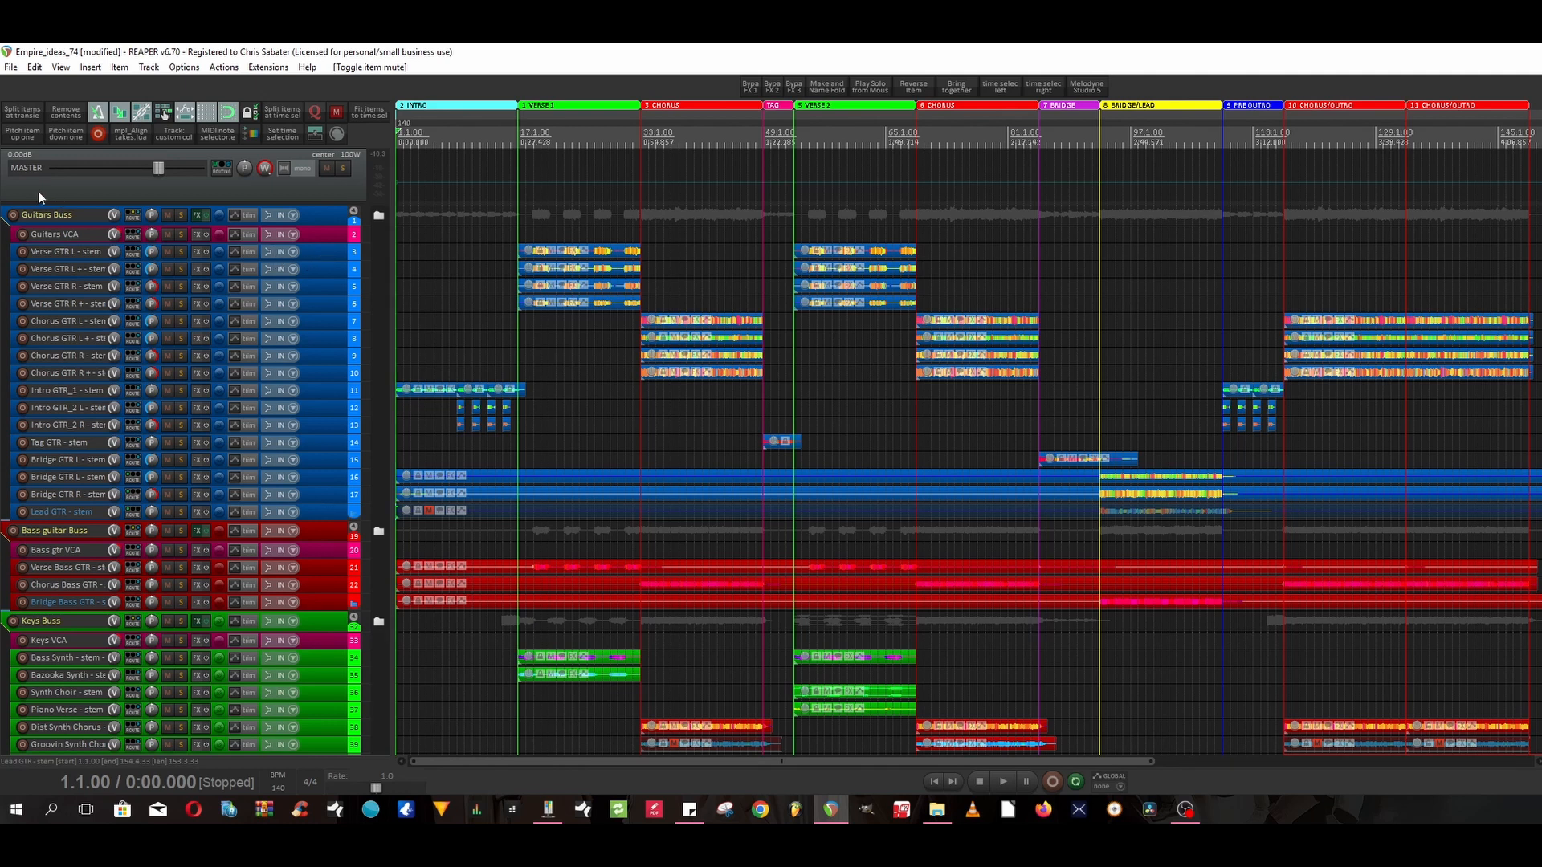
Locate the command for consolidating and exporting the tracks of the Empire_ideas_74 project, without running it.
click(11, 68)
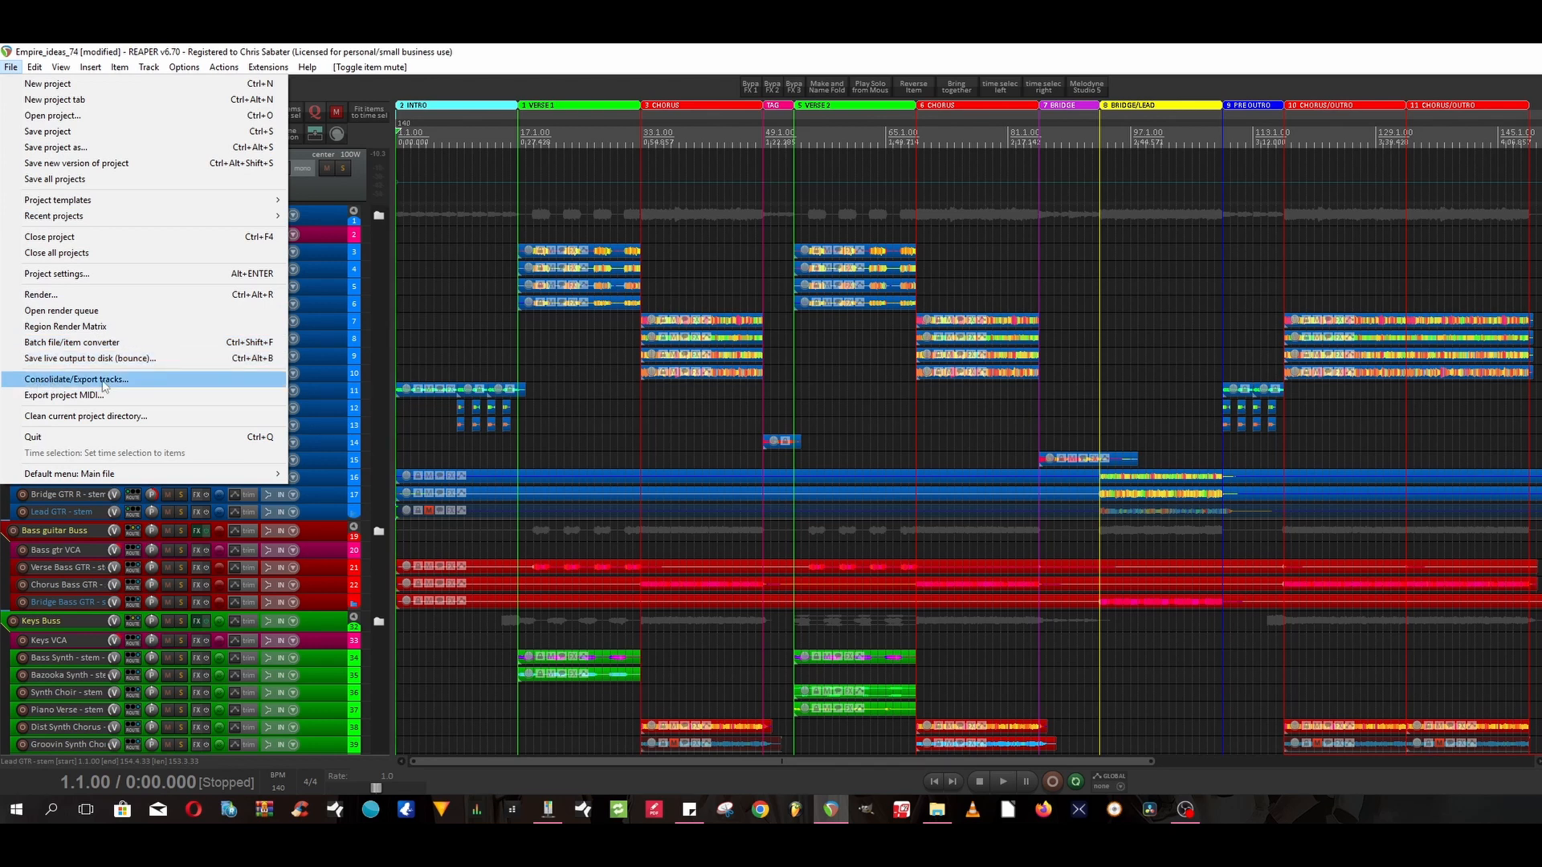
click(320, 190)
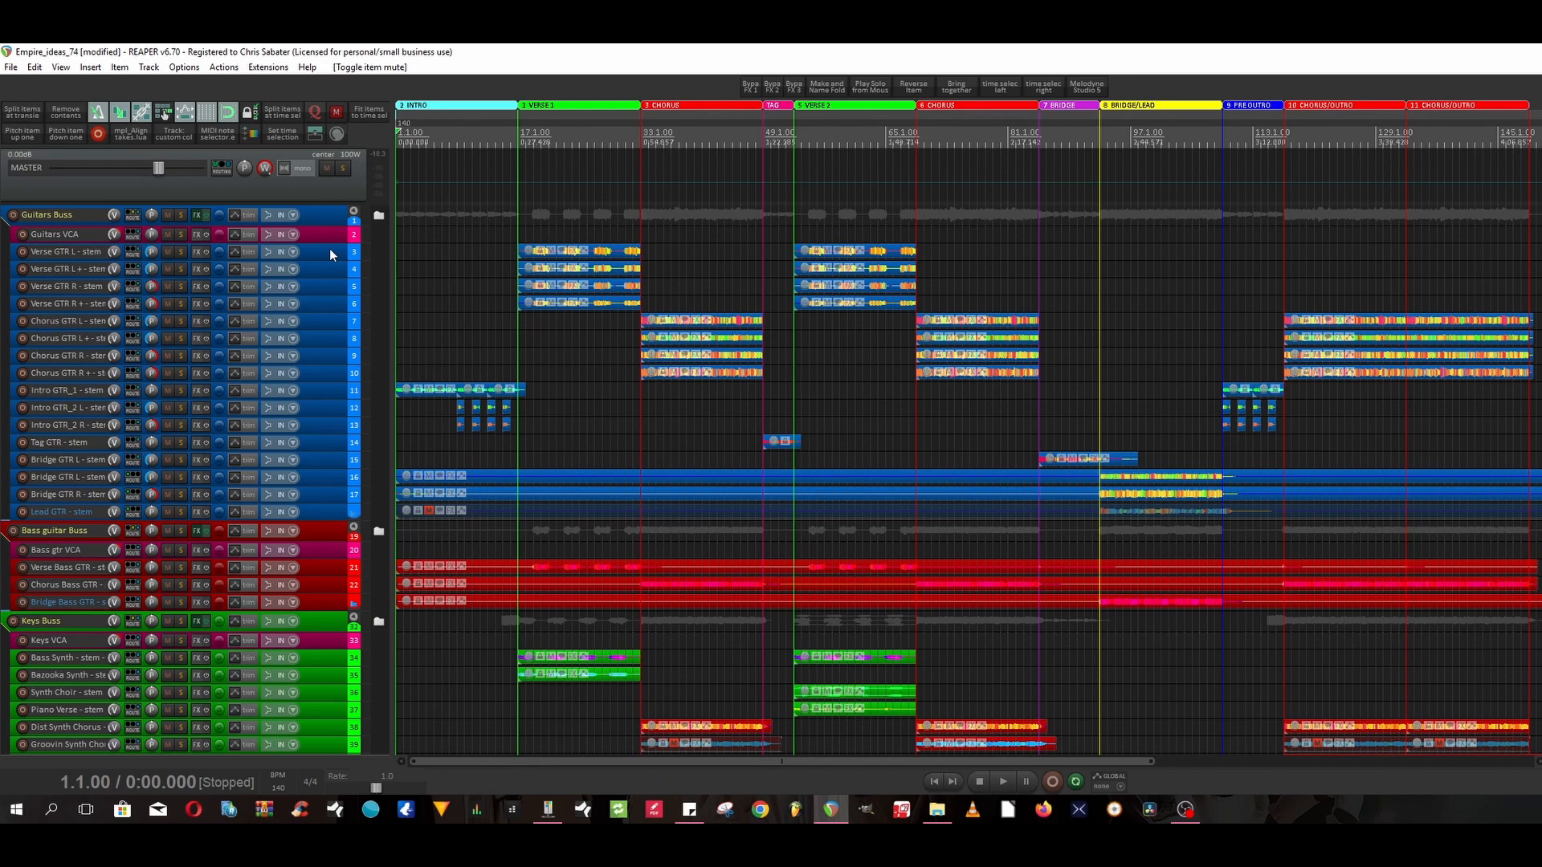
Play Empire_ideas_74 from the start and review its tracks down to the drum stems during the first chorus and tag.
key(space)
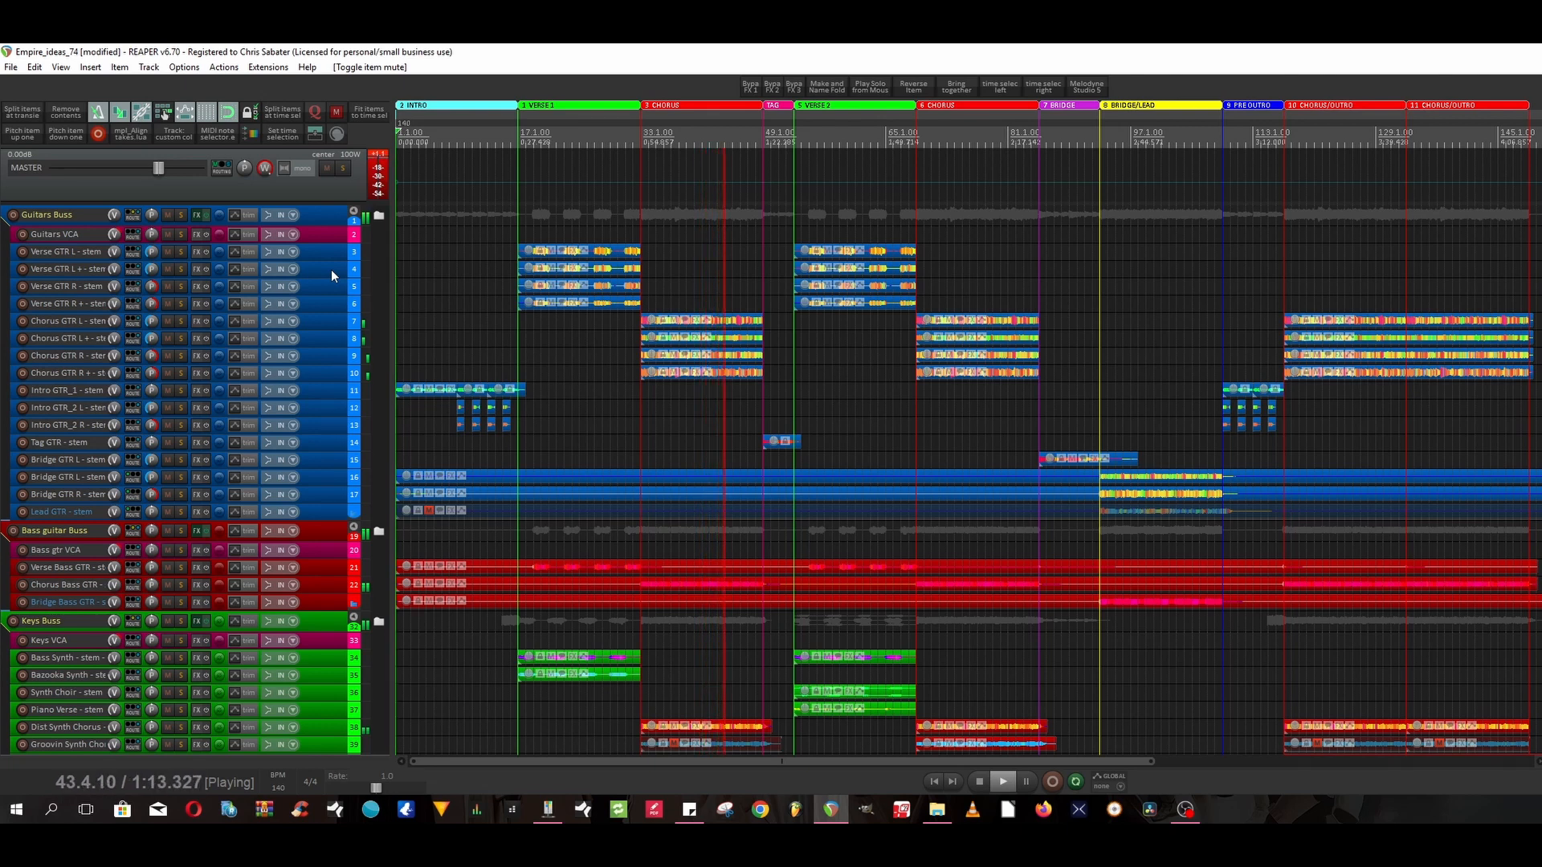
scroll(331, 268, down, 5)
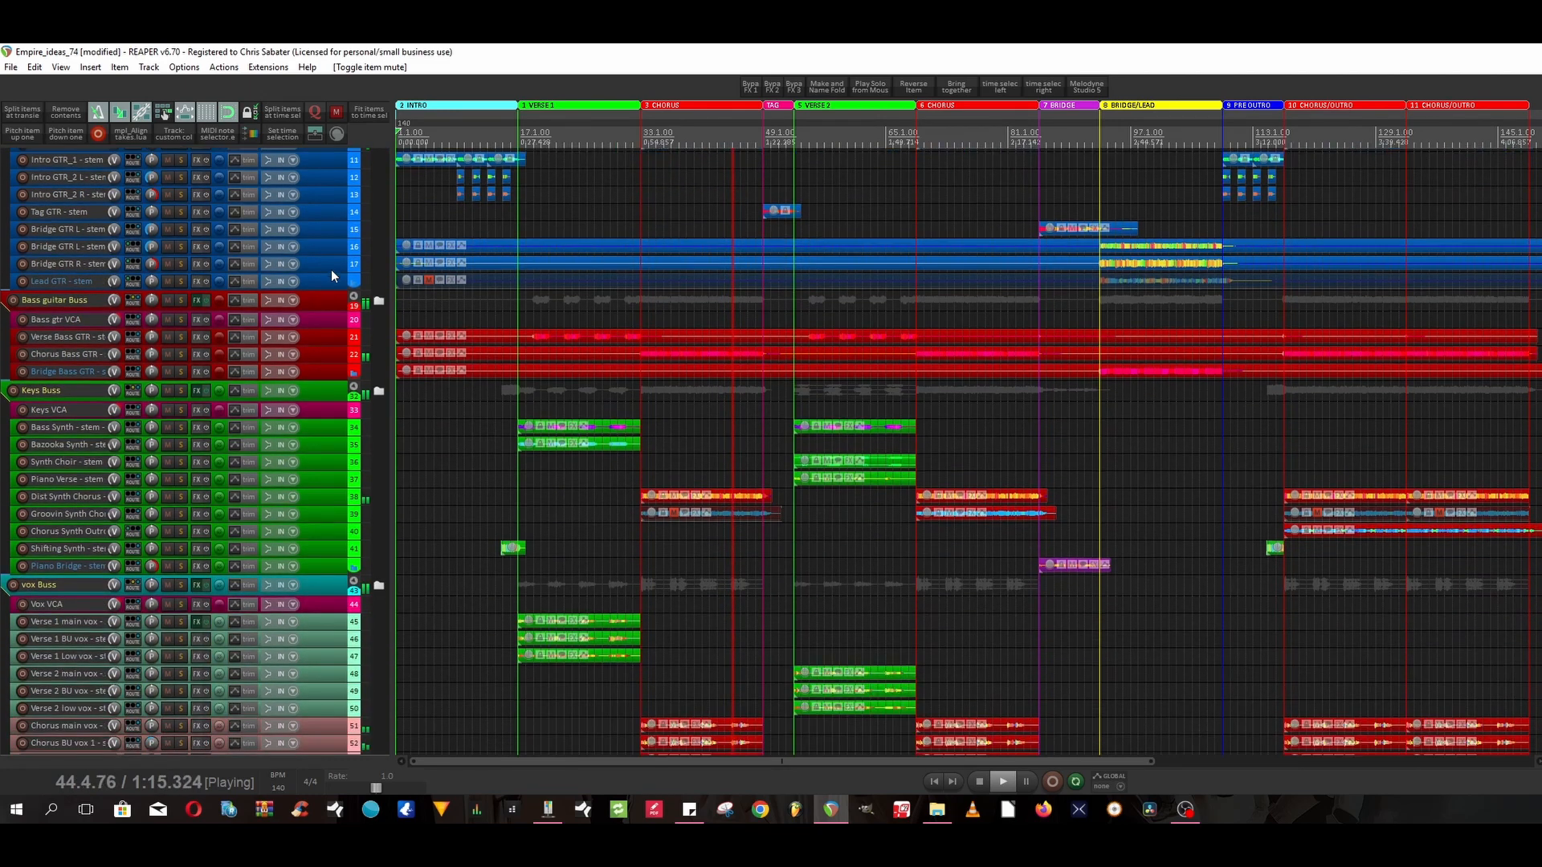
scroll(330, 272, down, 10)
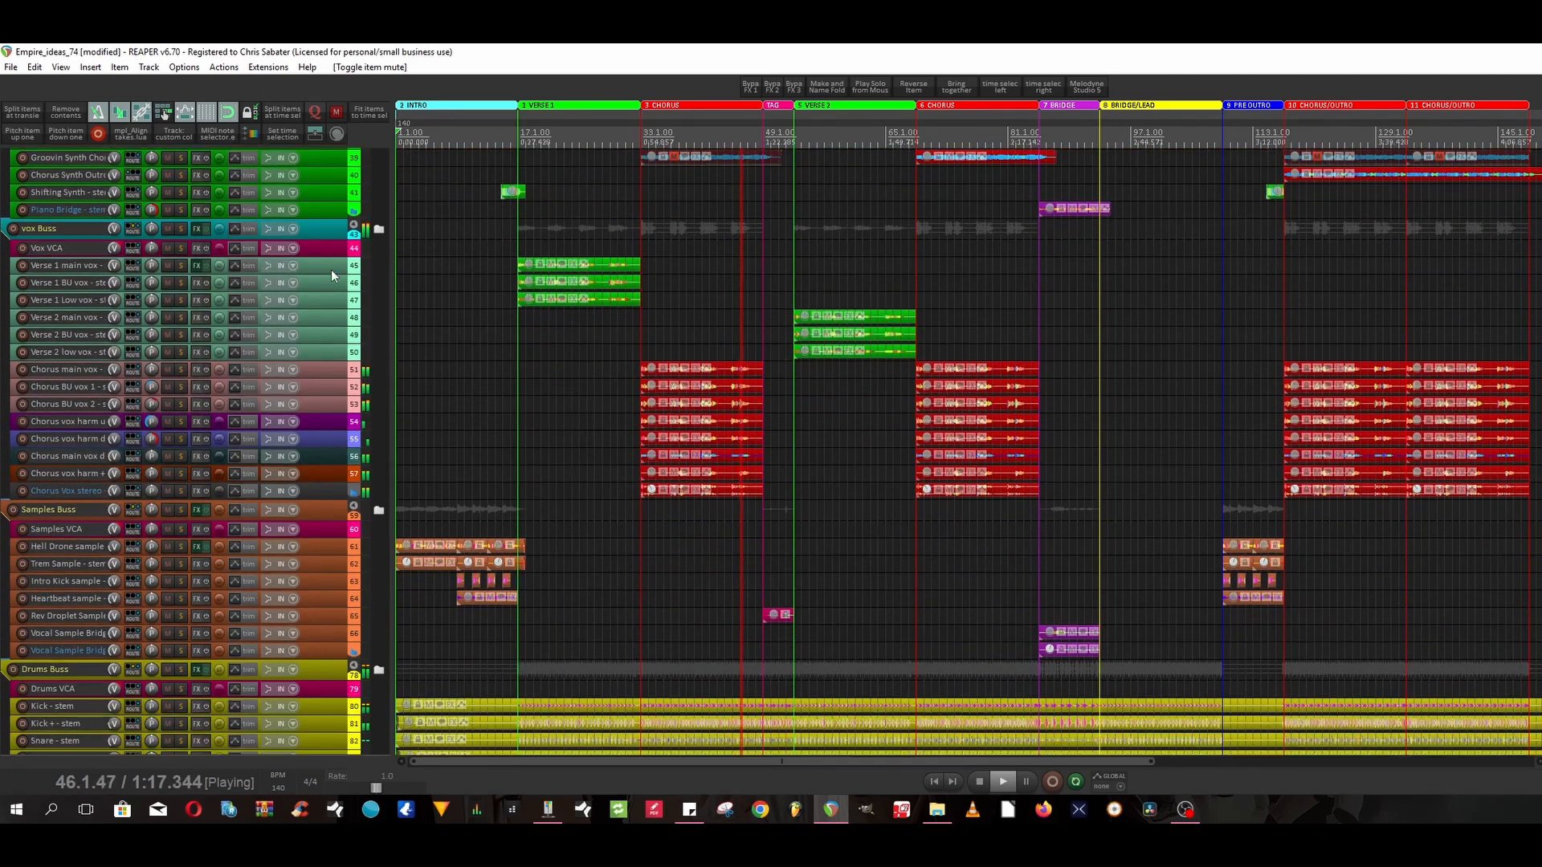
scroll(332, 271, down, 5)
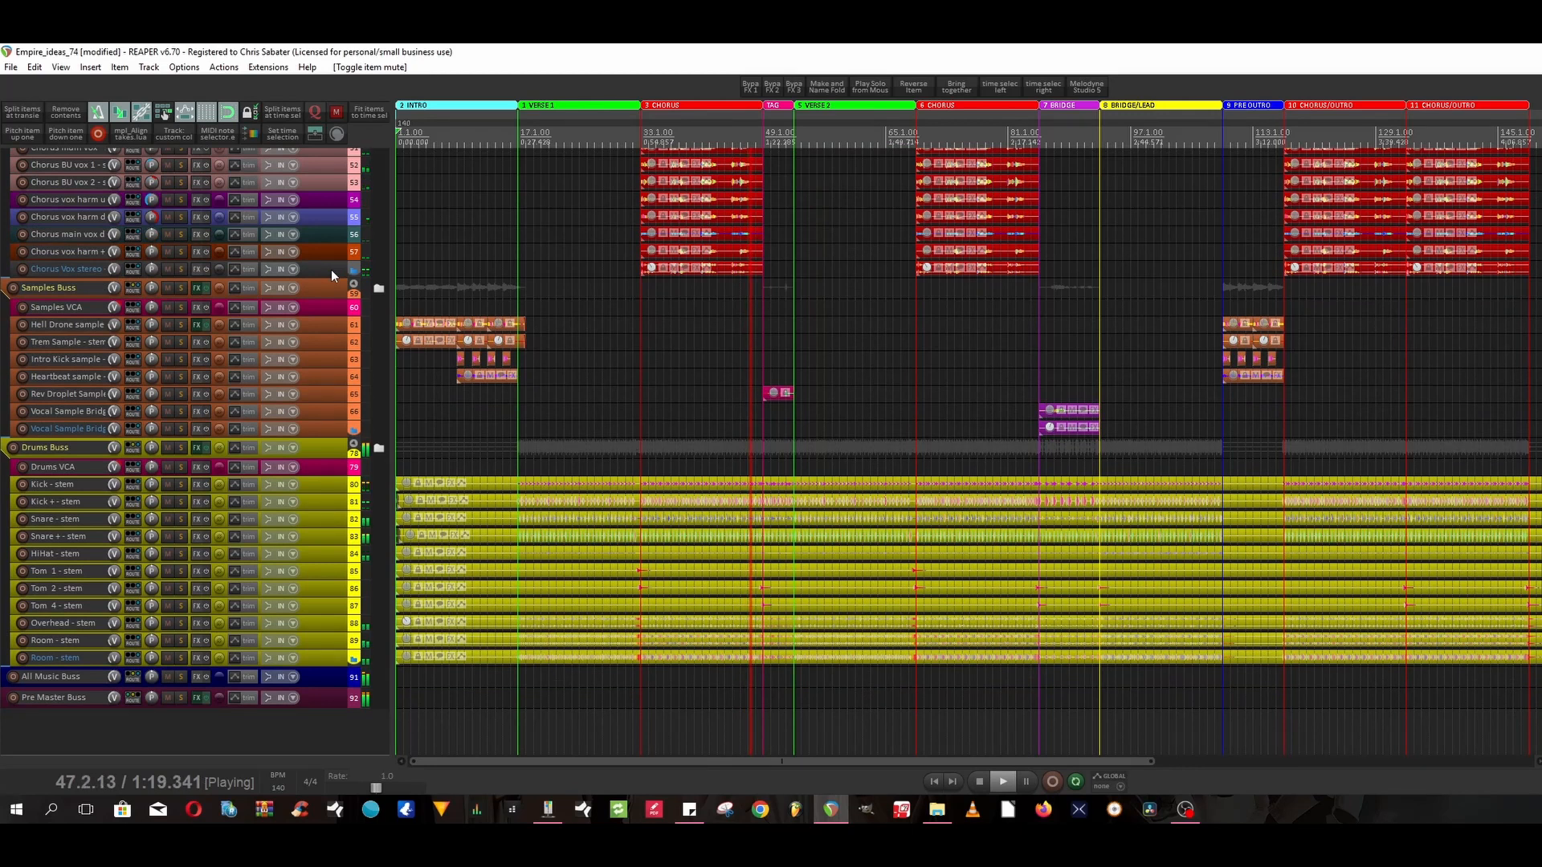
scroll(332, 275, up, 2)
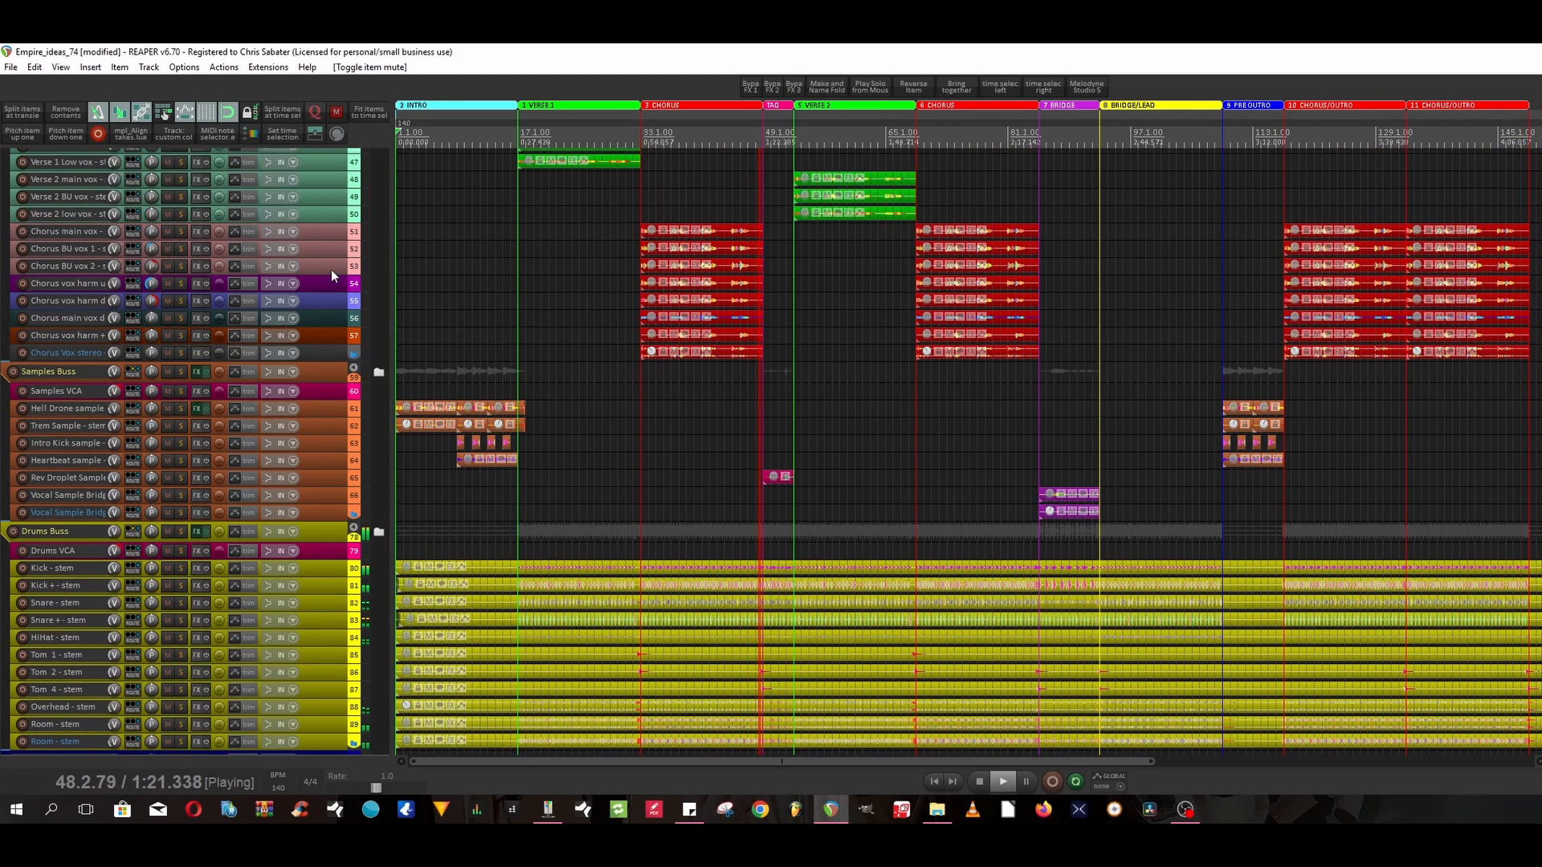
scroll(332, 275, up, 10)
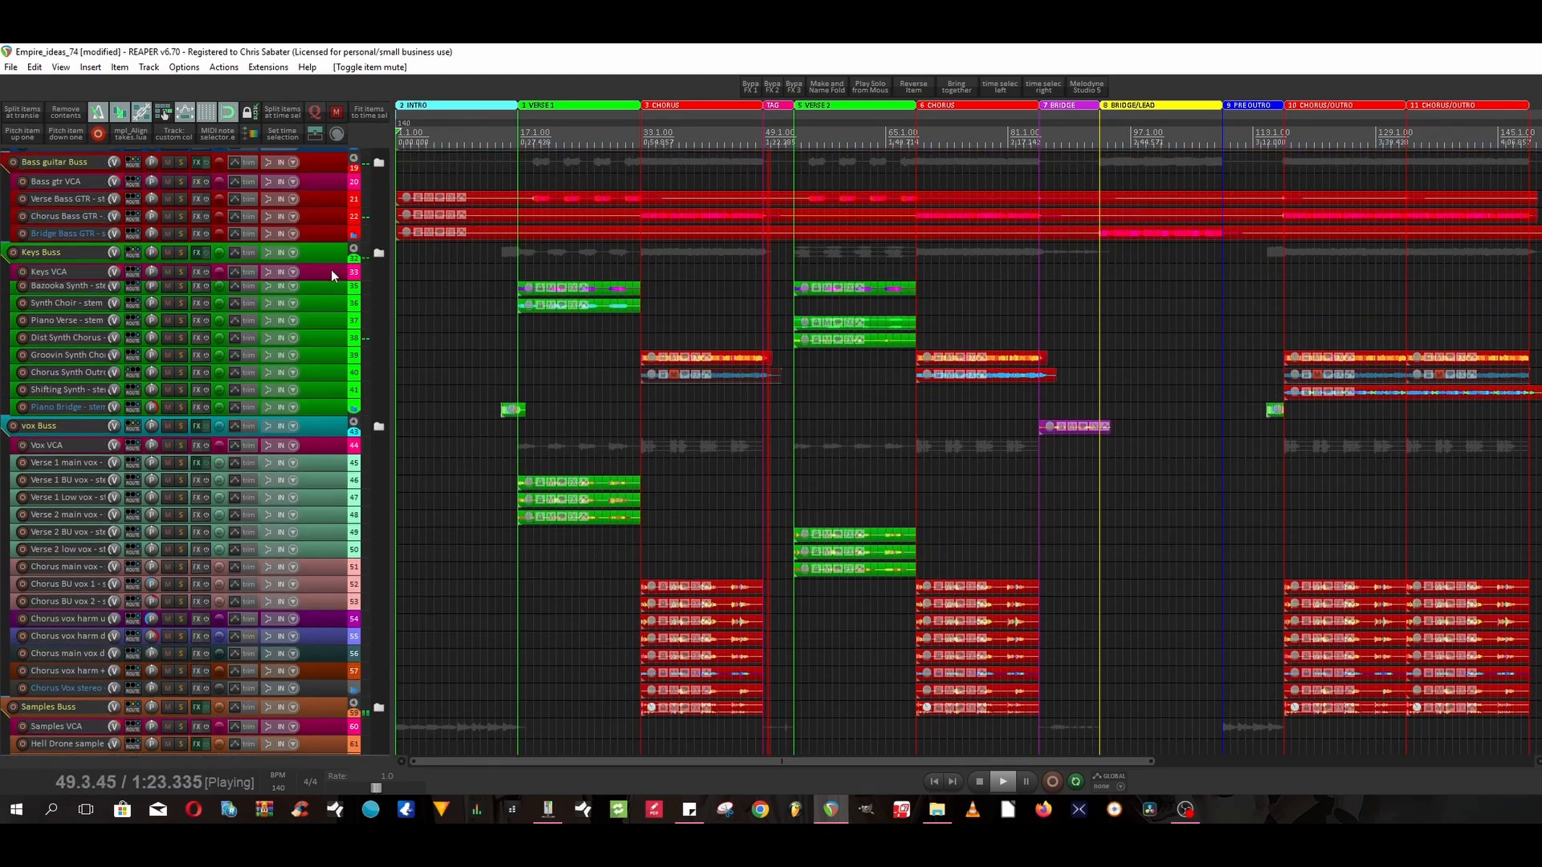
scroll(331, 275, up, 7)
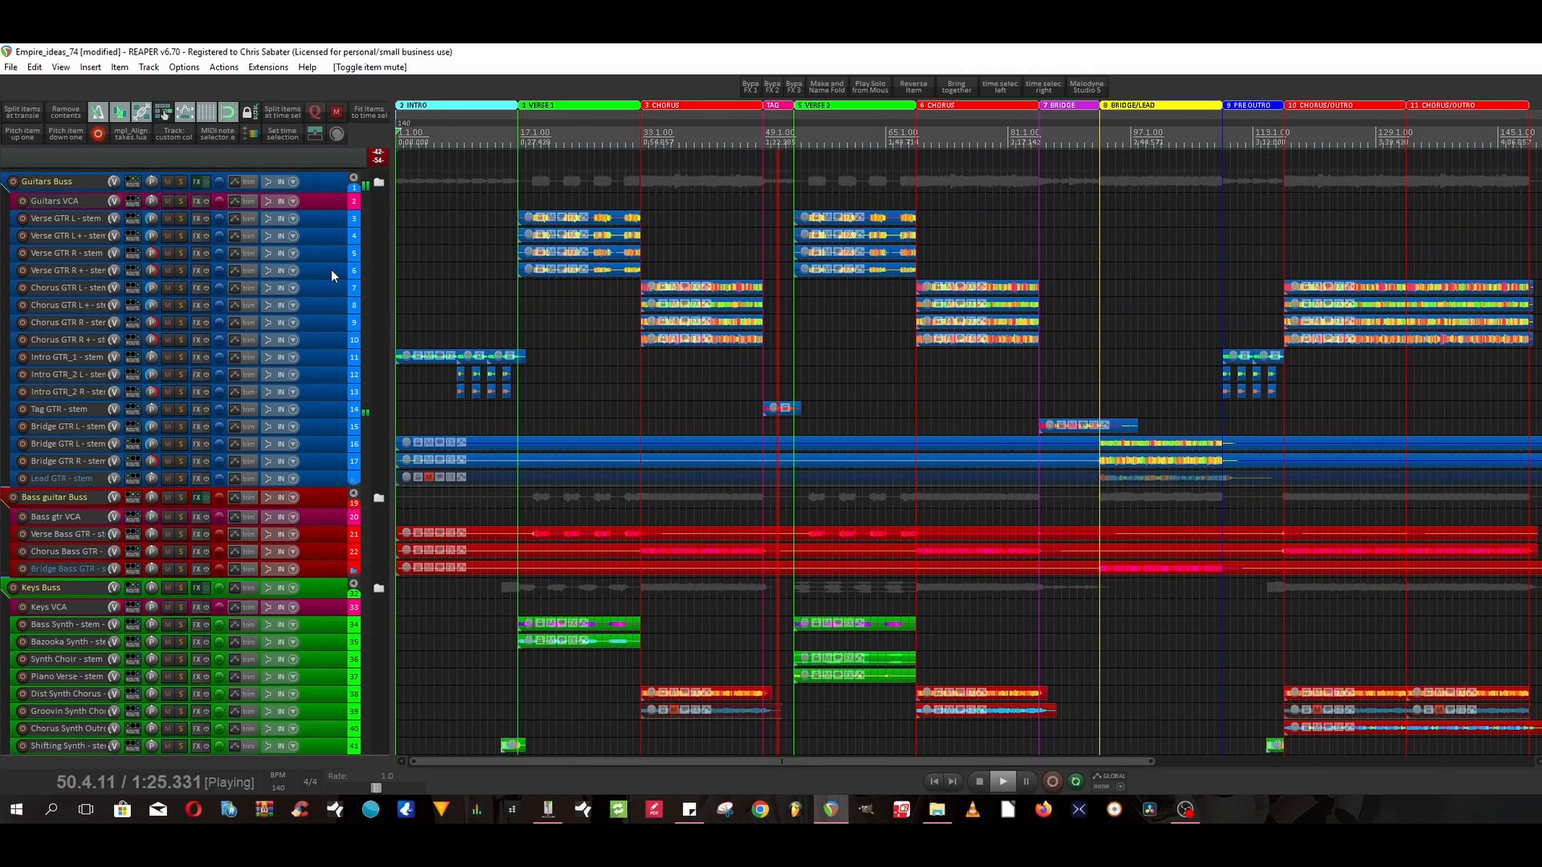
scroll(332, 275, up, 1)
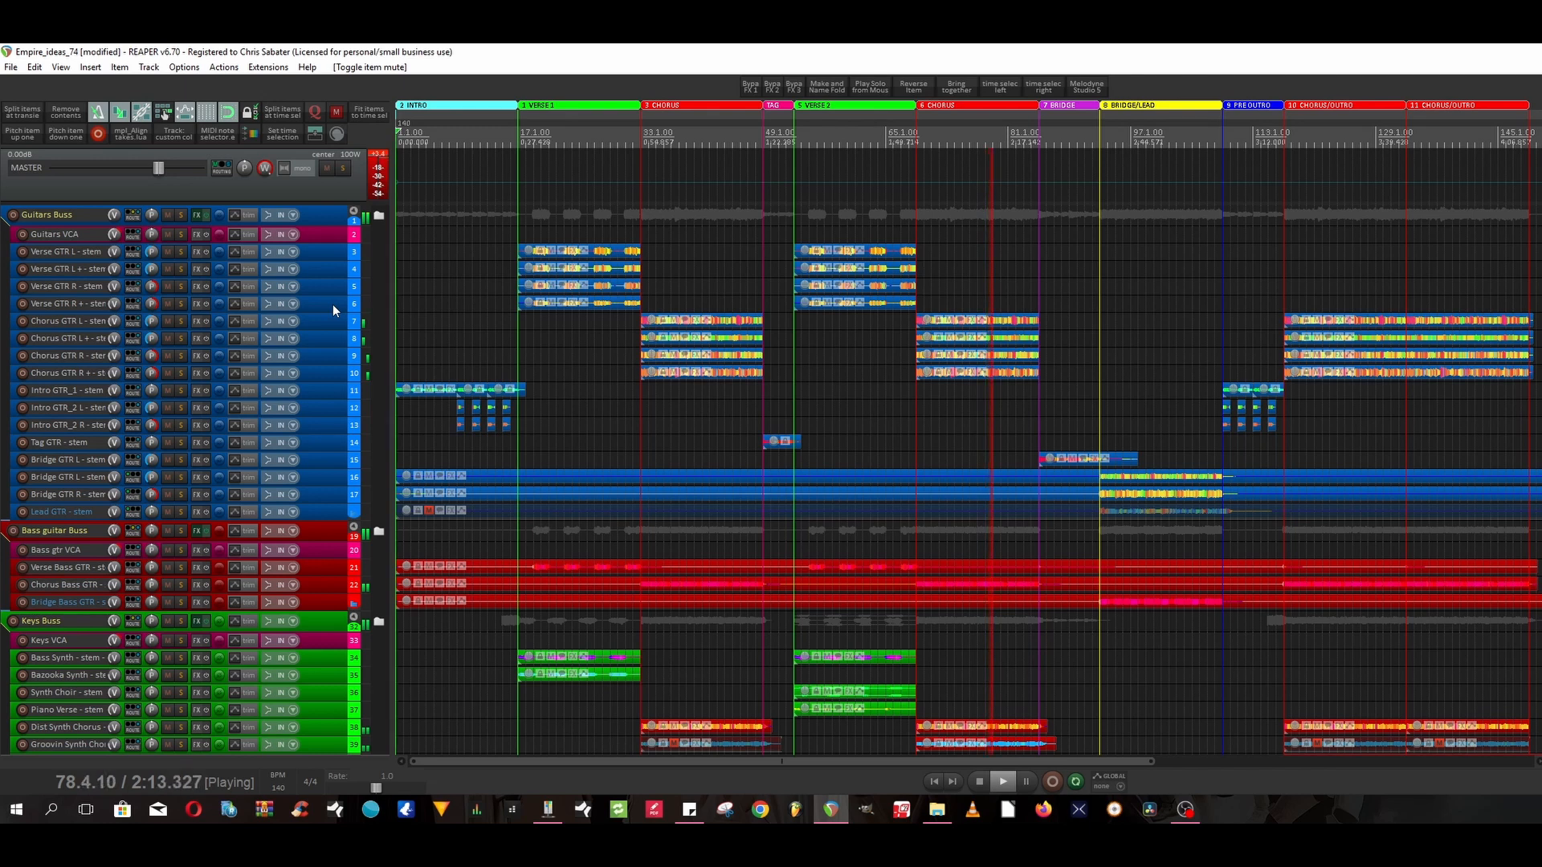
Review the keys, vocal, sample, drum and guitar stems as playback moves from the second chorus into the bridge.
scroll(334, 310, down, 6)
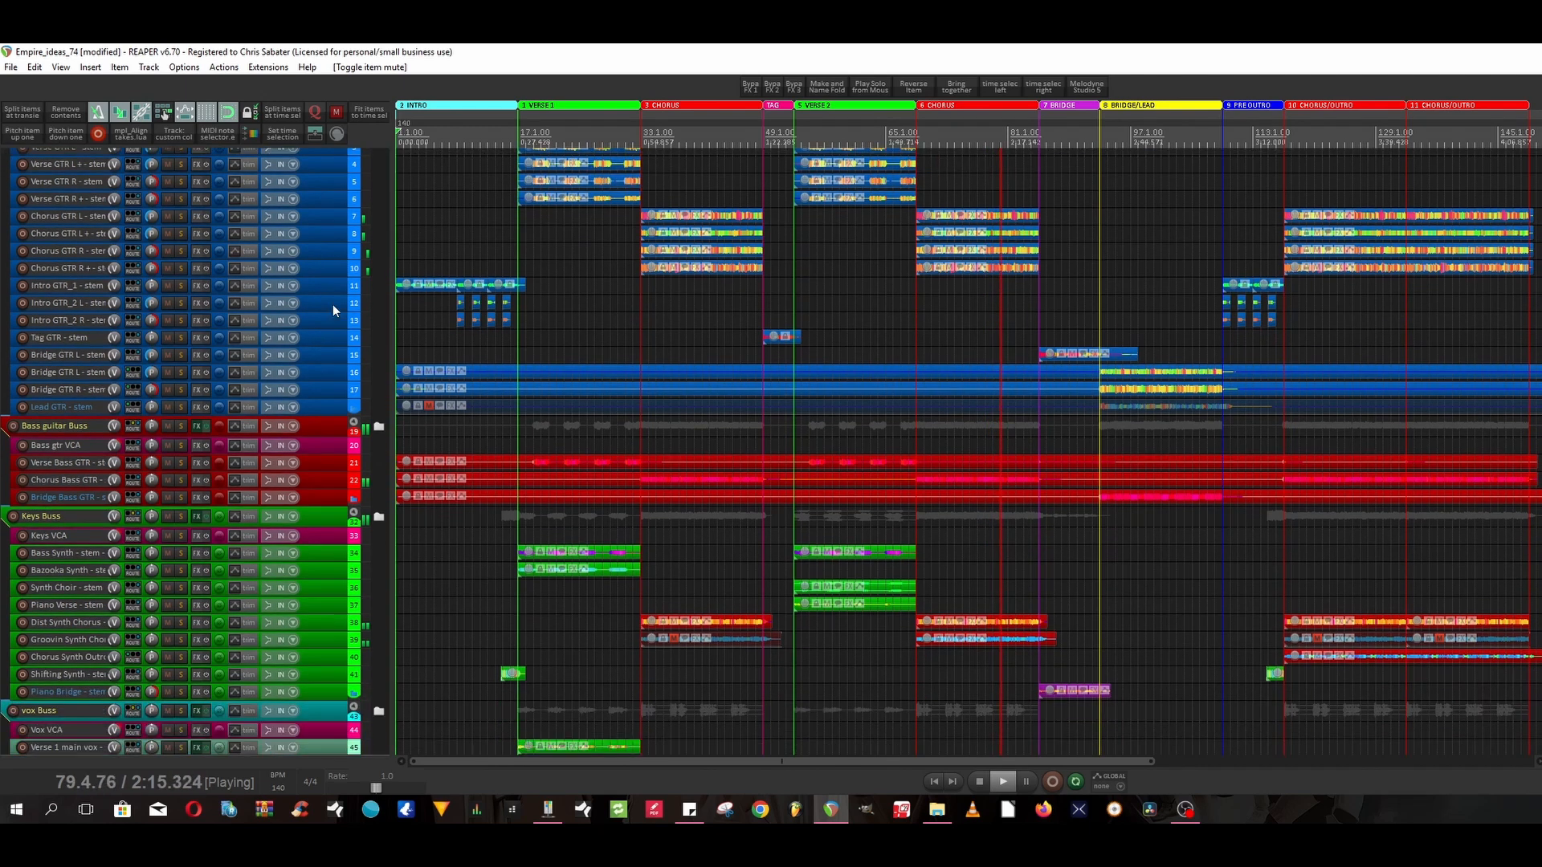
scroll(334, 310, down, 7)
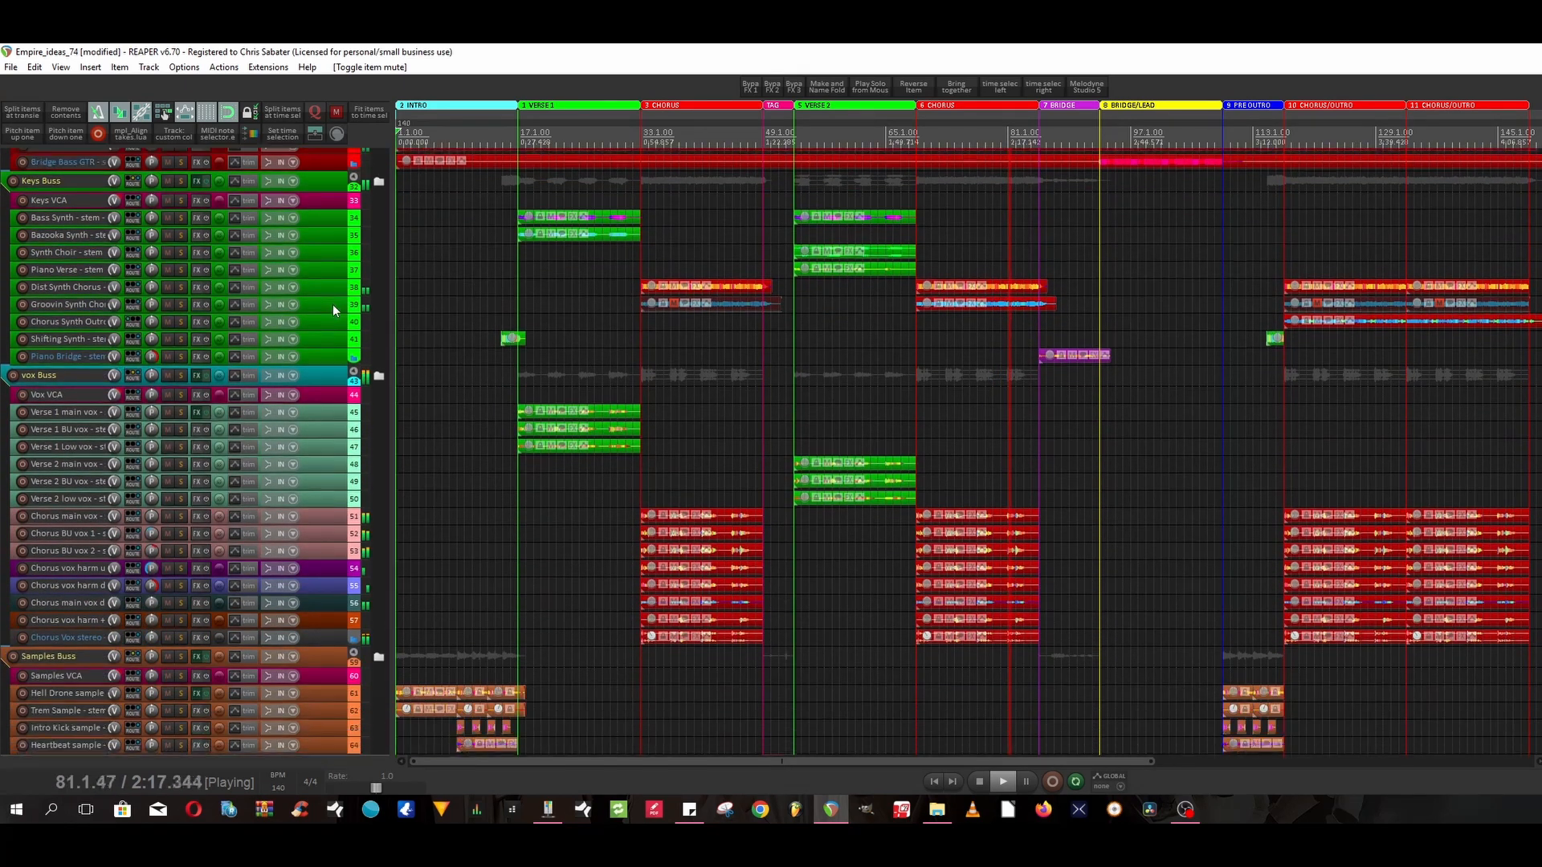
scroll(334, 310, down, 6)
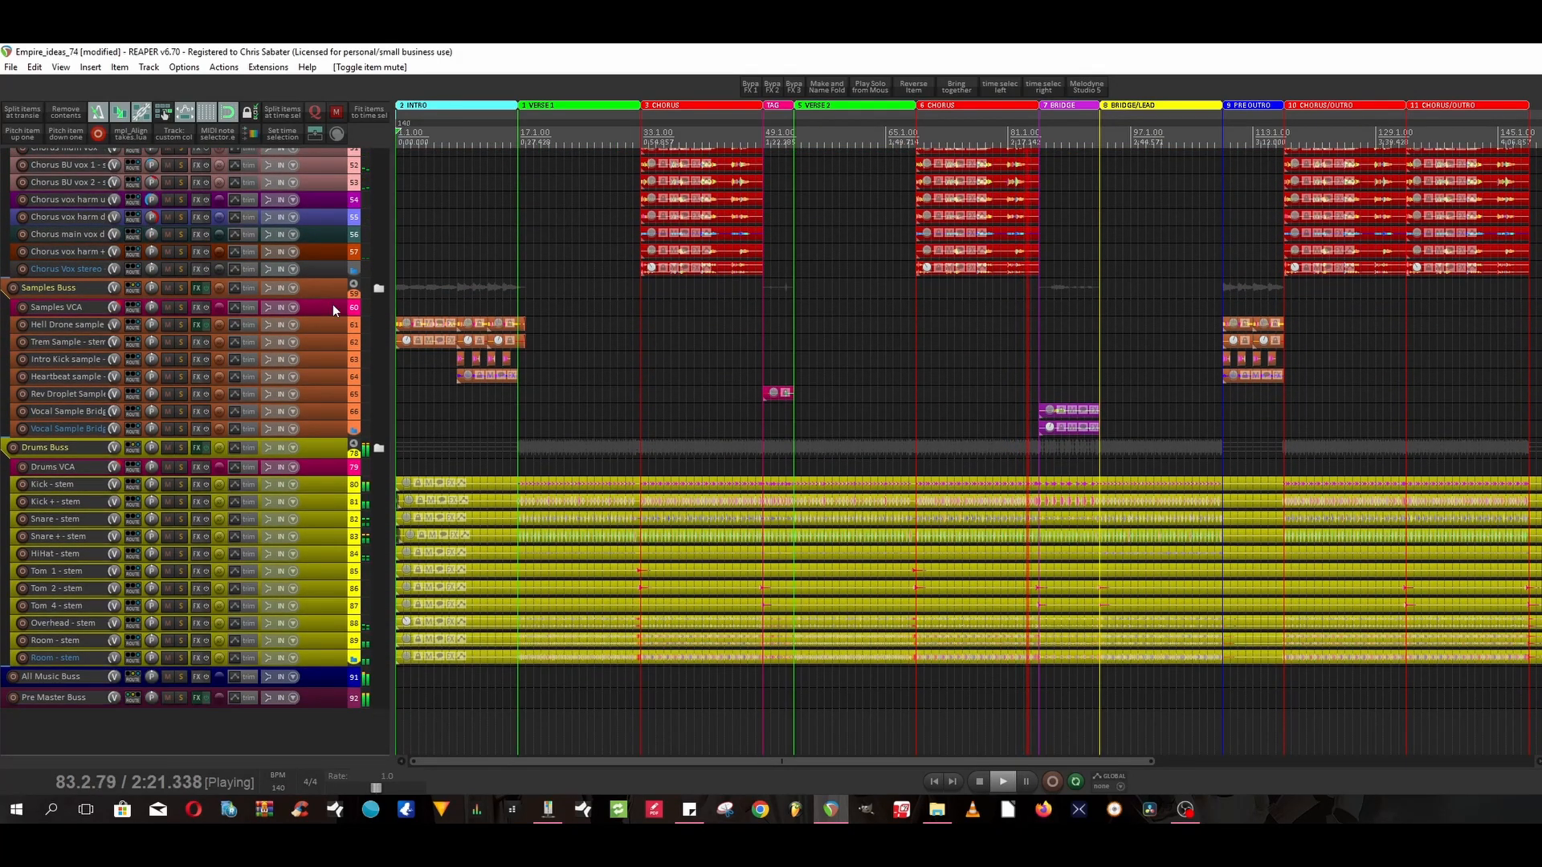
scroll(334, 309, up, 2)
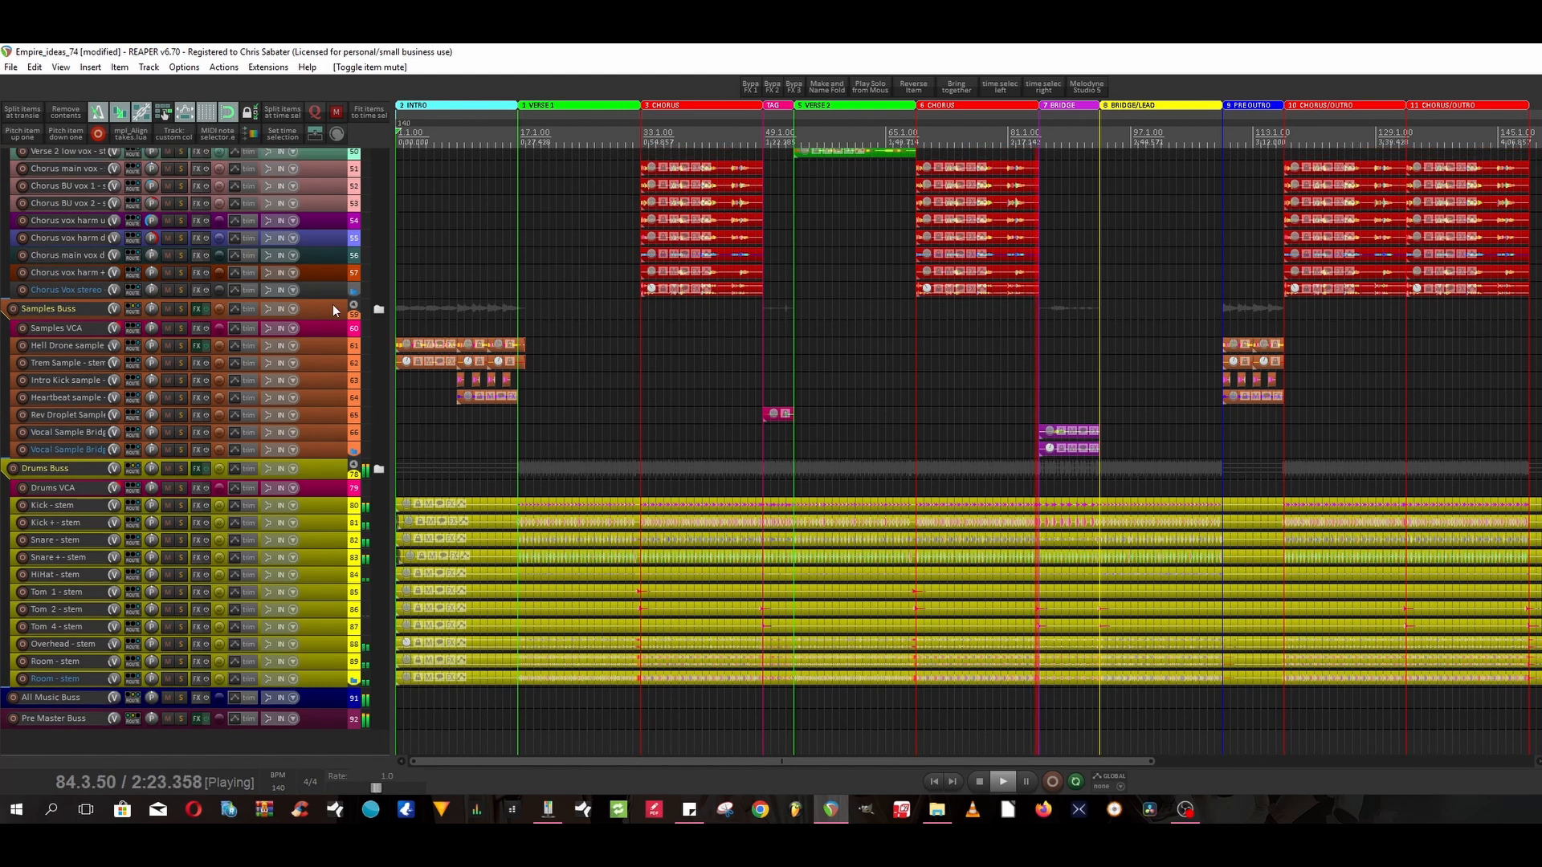
scroll(334, 310, up, 4)
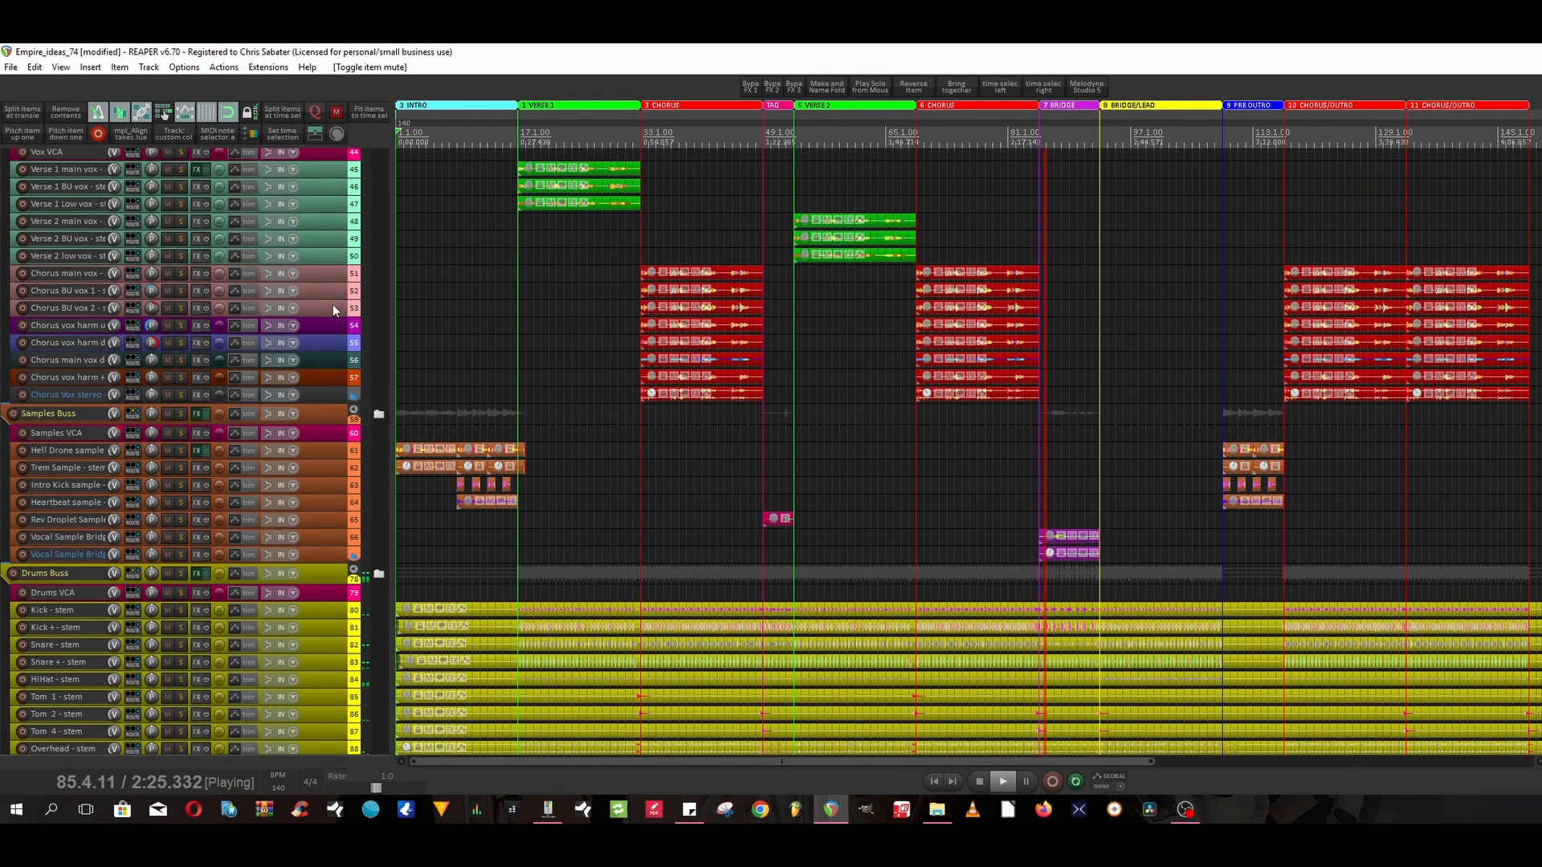
scroll(334, 310, up, 5)
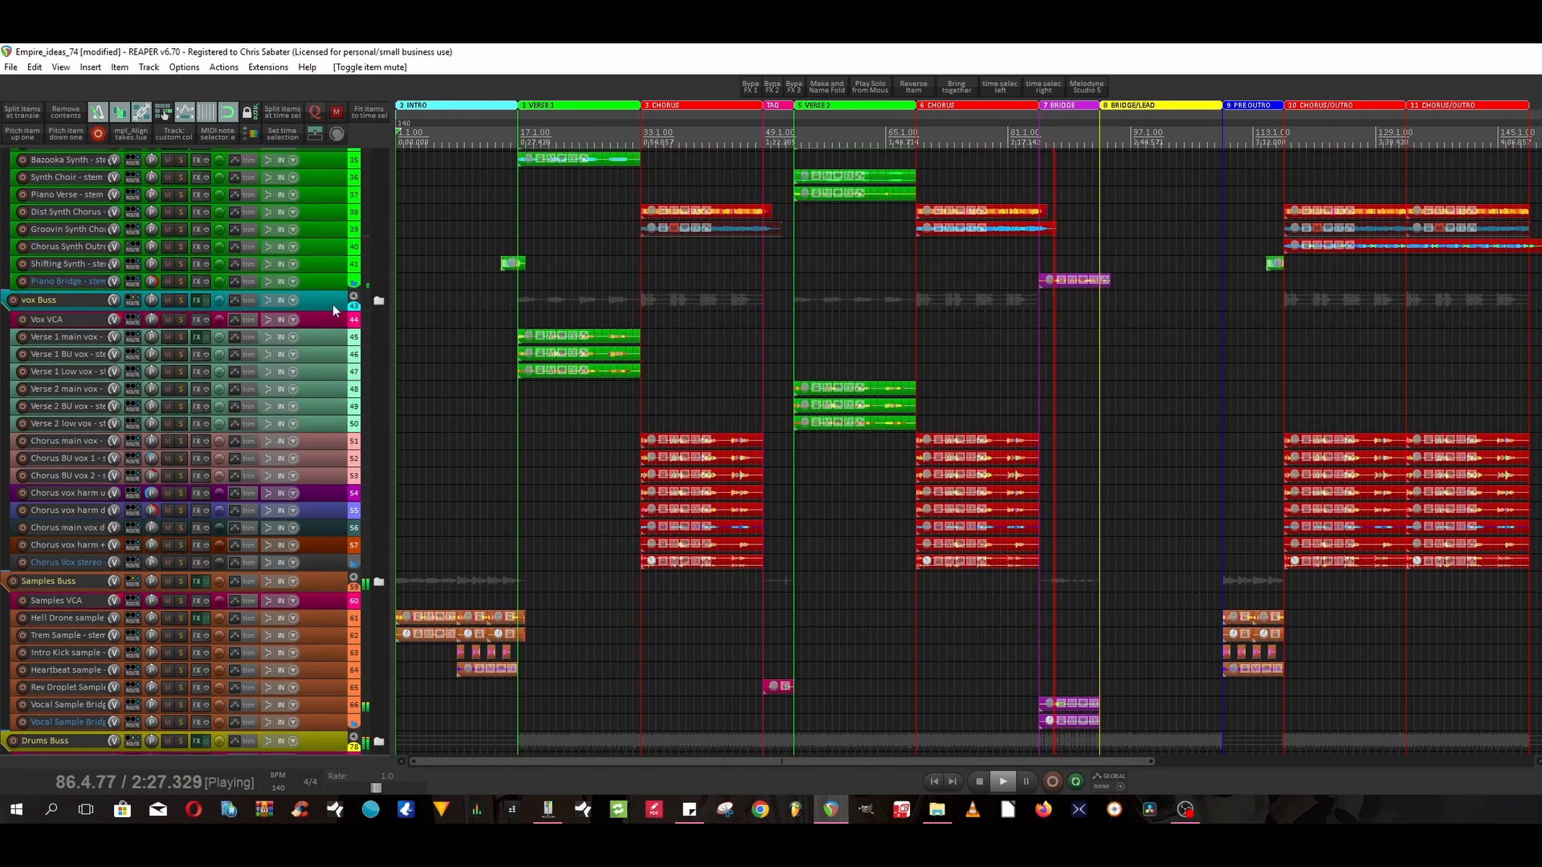
scroll(334, 310, up, 5)
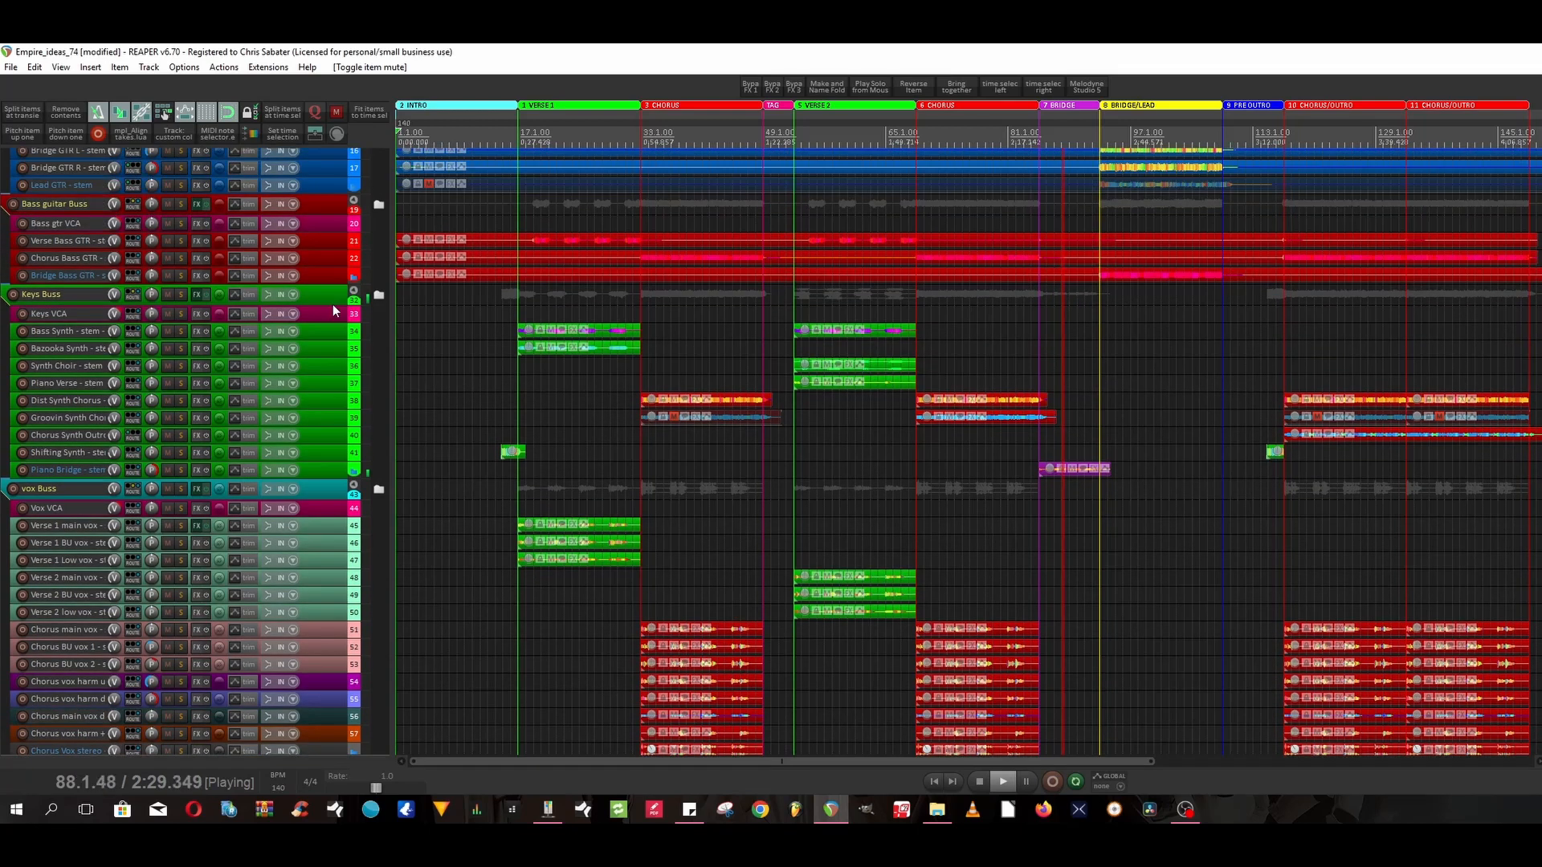
scroll(334, 310, up, 6)
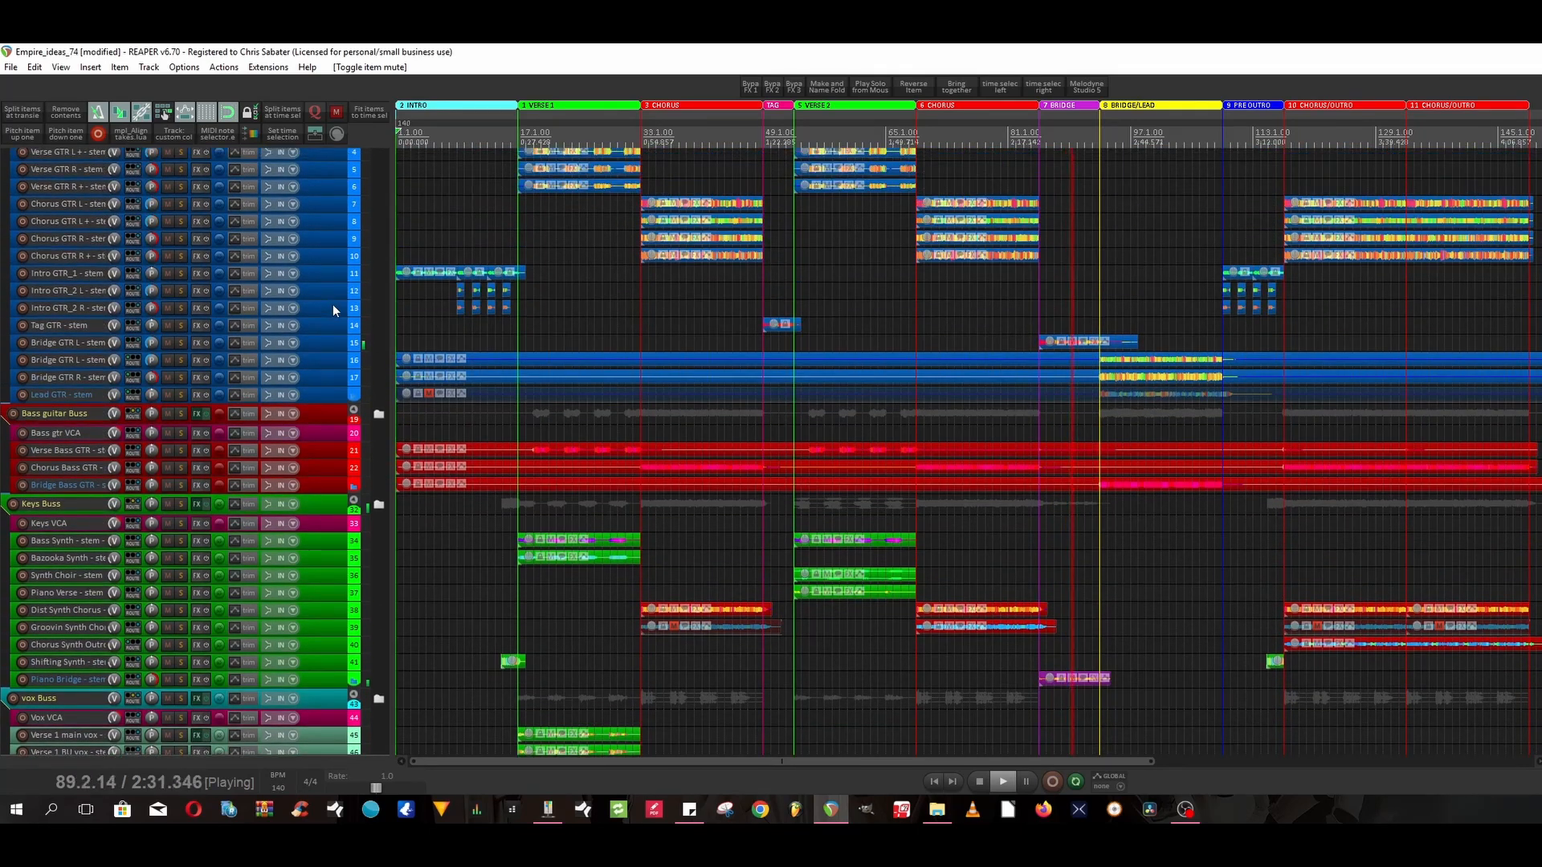
scroll(334, 310, up, 1)
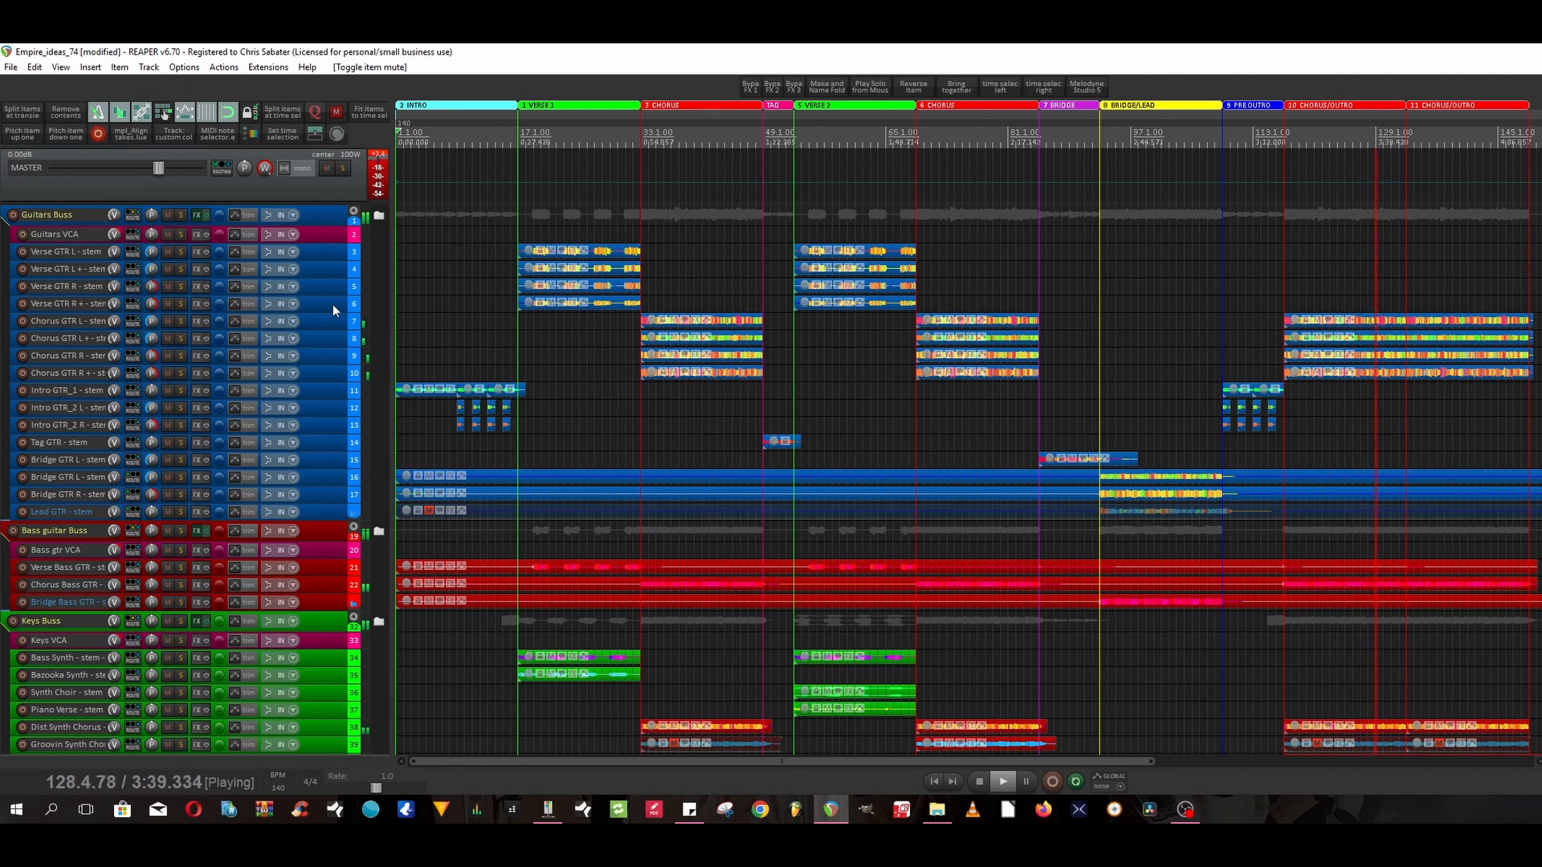
Review the bass, synth, vocal, sample and drum stems while the outro choruses play.
scroll(334, 311, down, 3)
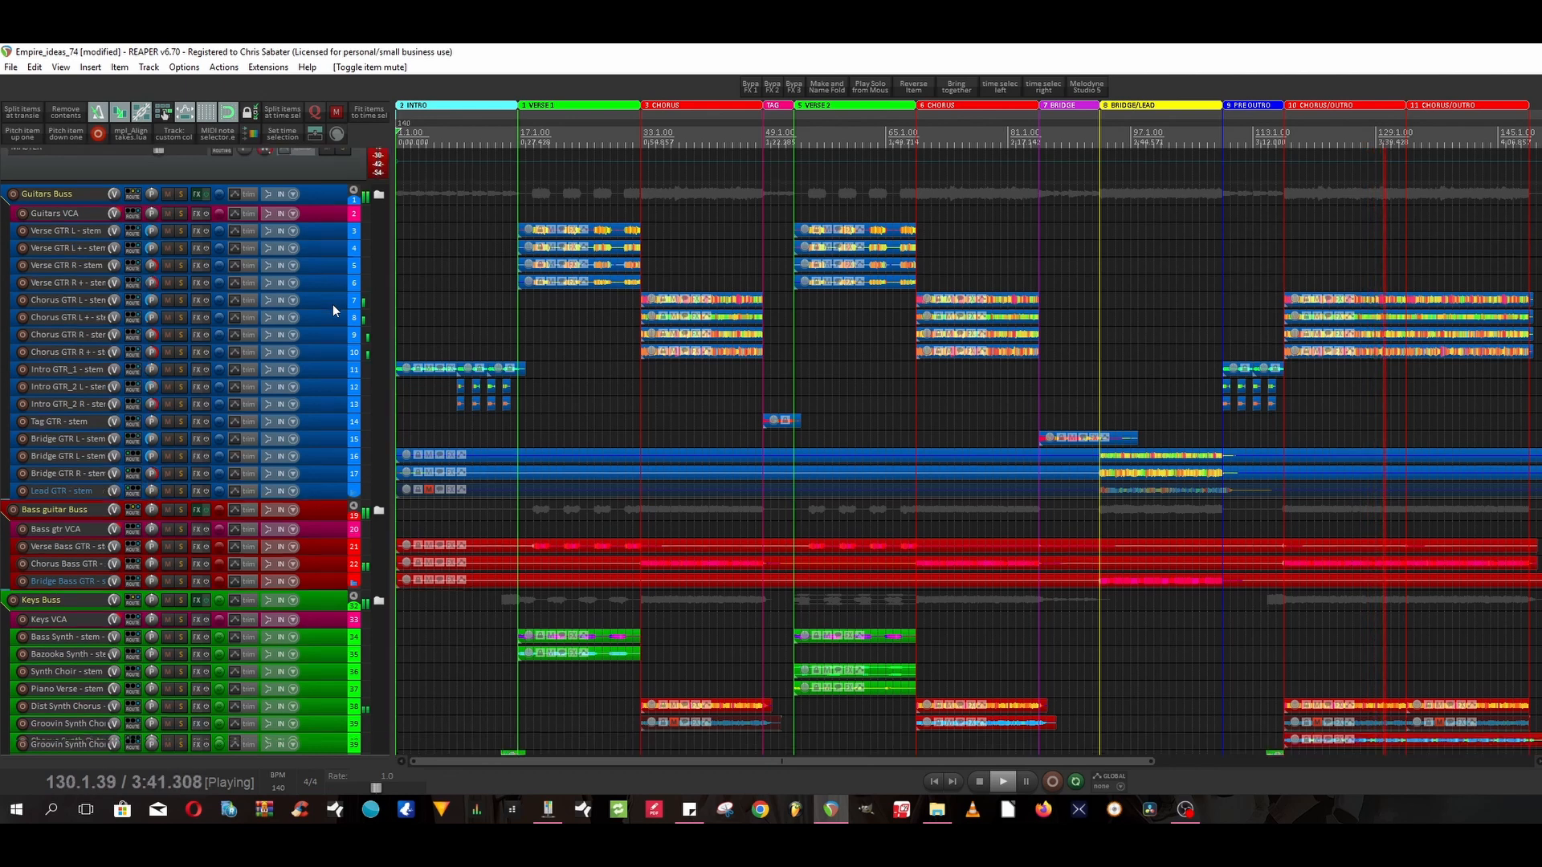
scroll(334, 311, down, 10)
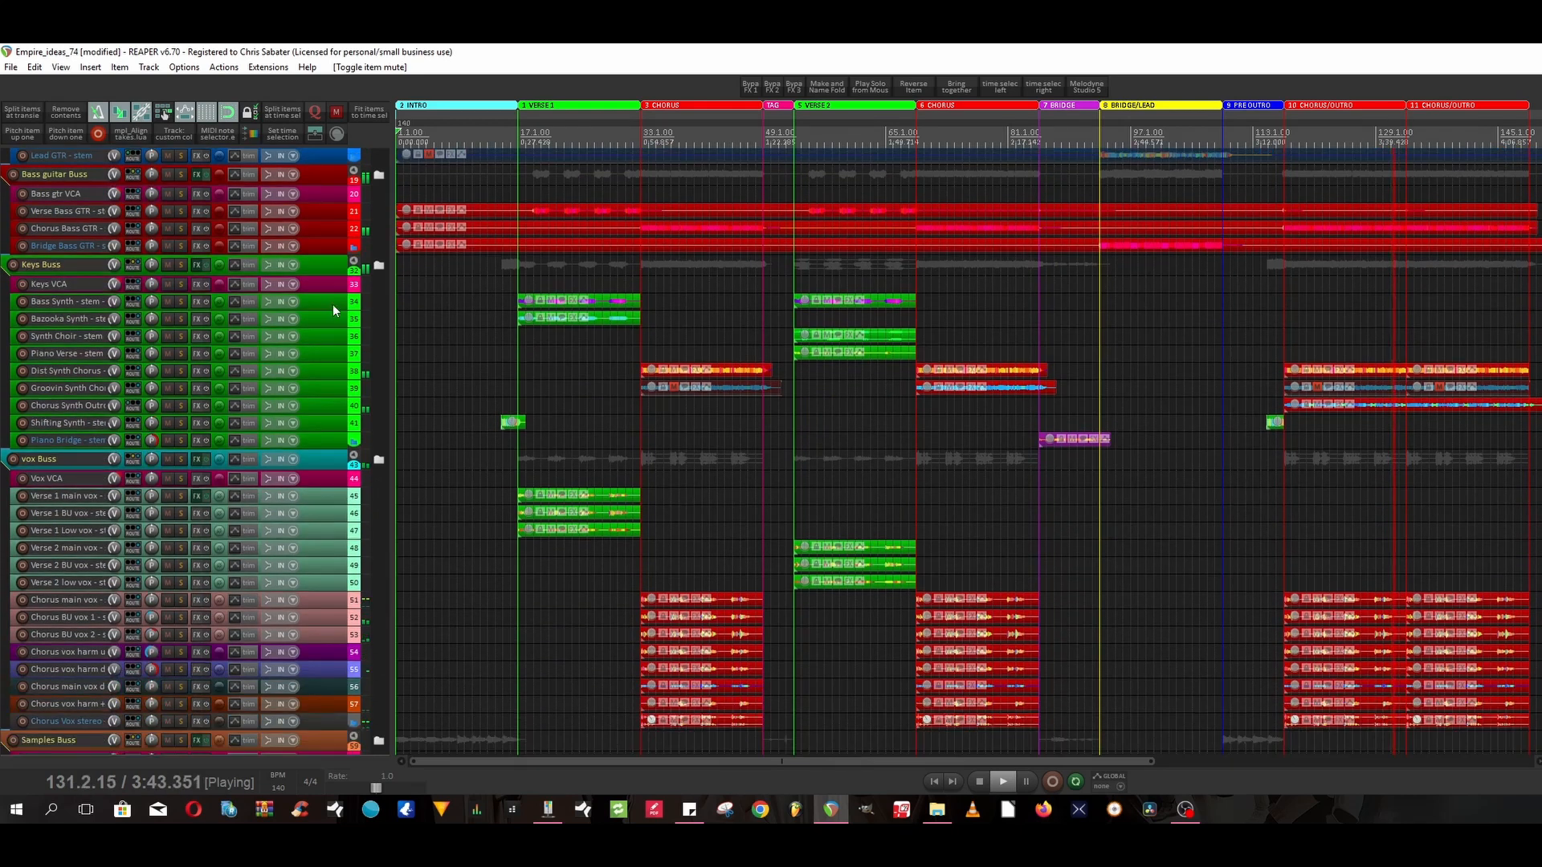
scroll(334, 311, down, 7)
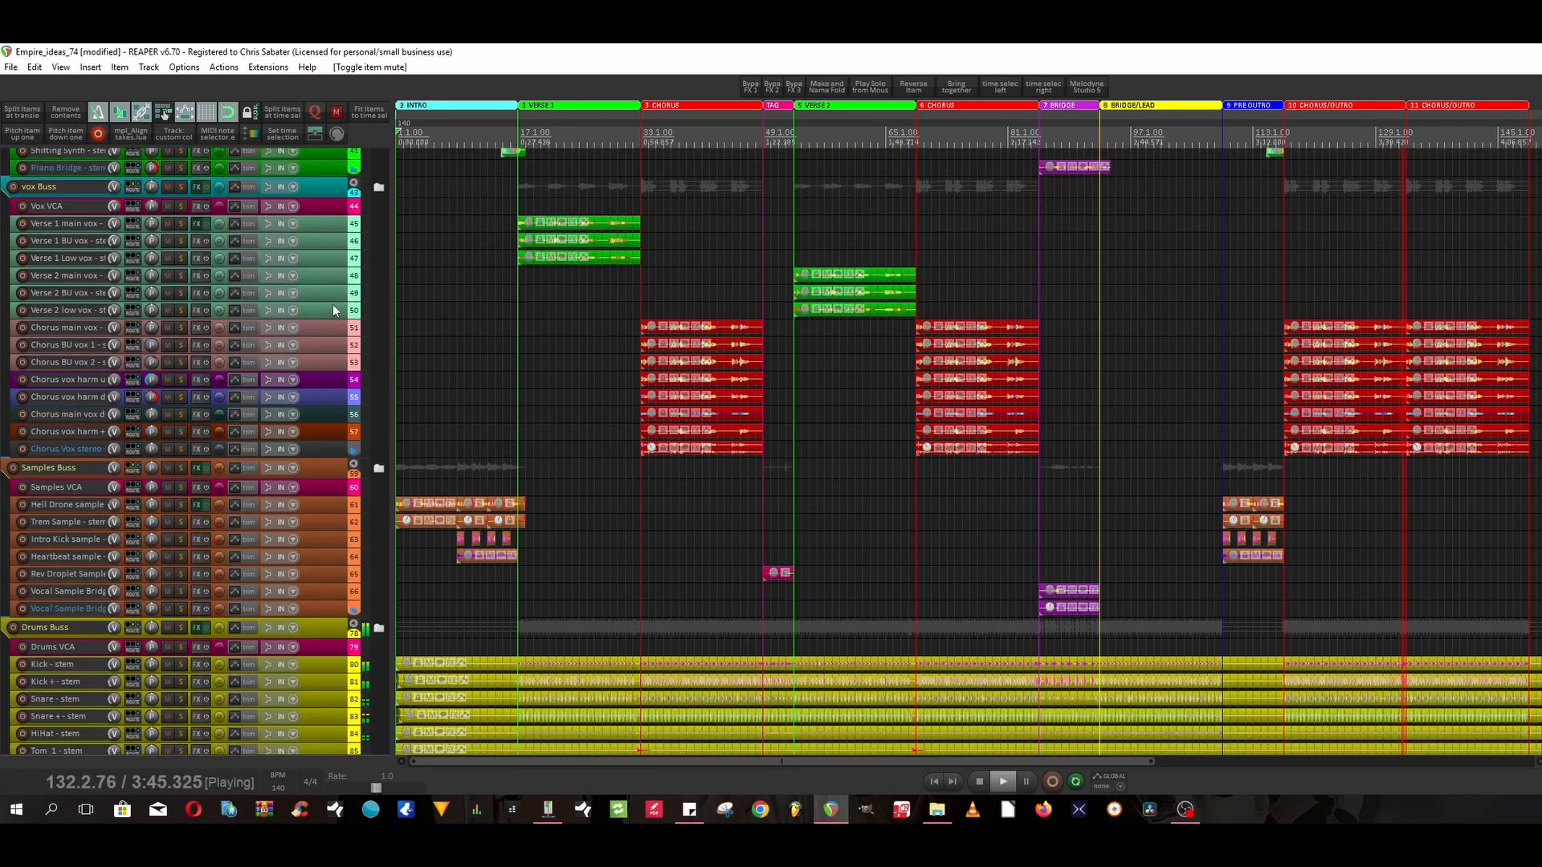
scroll(334, 311, down, 3)
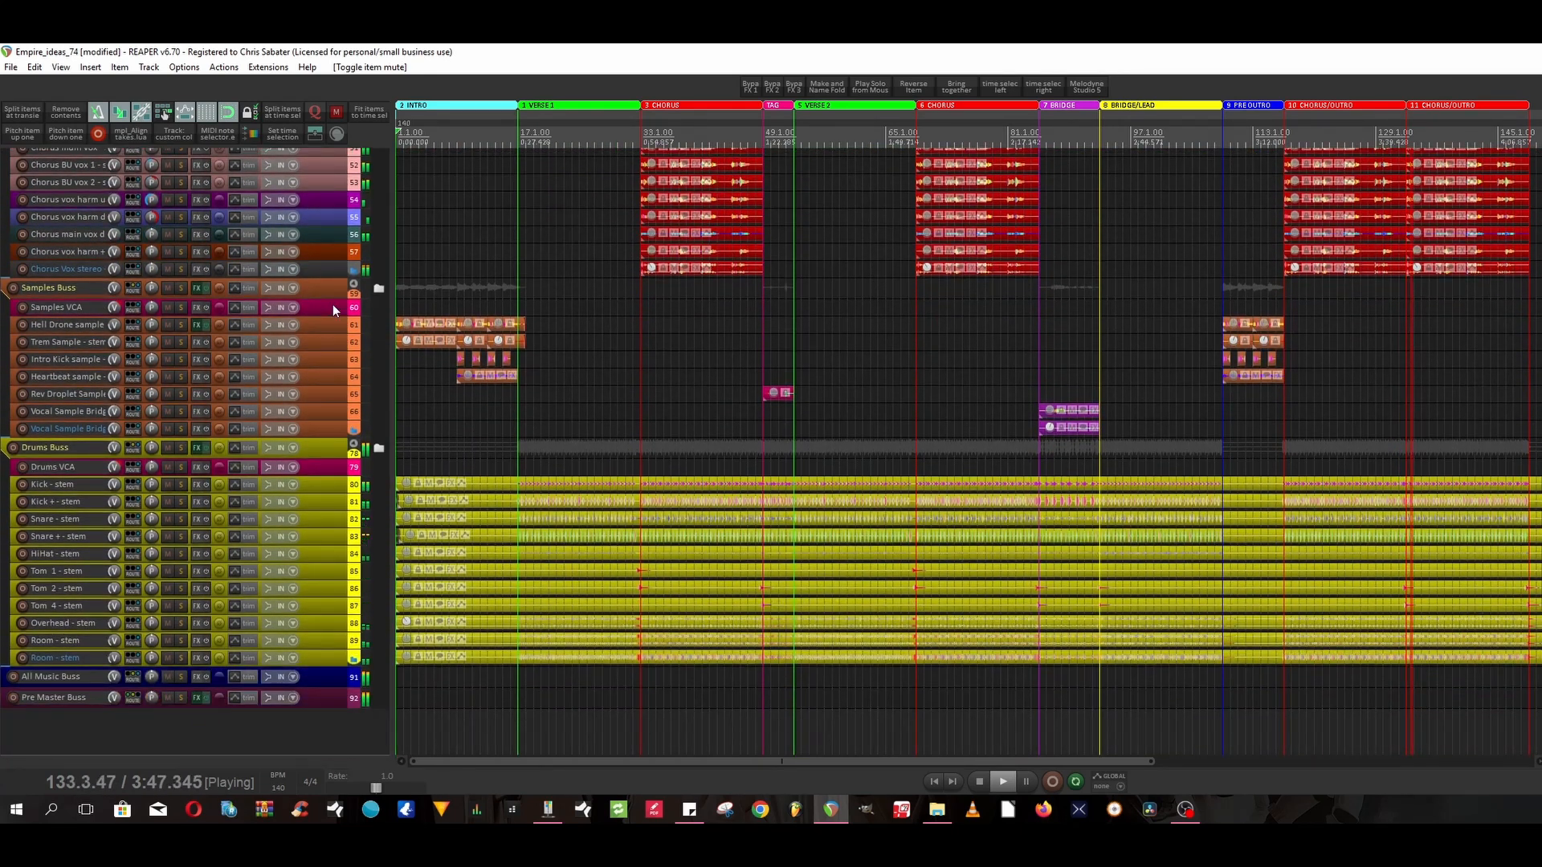
Review the sample, vocal, keys, bass and guitar stems back up to the first tracks during the final outro choruses.
scroll(334, 310, up, 4)
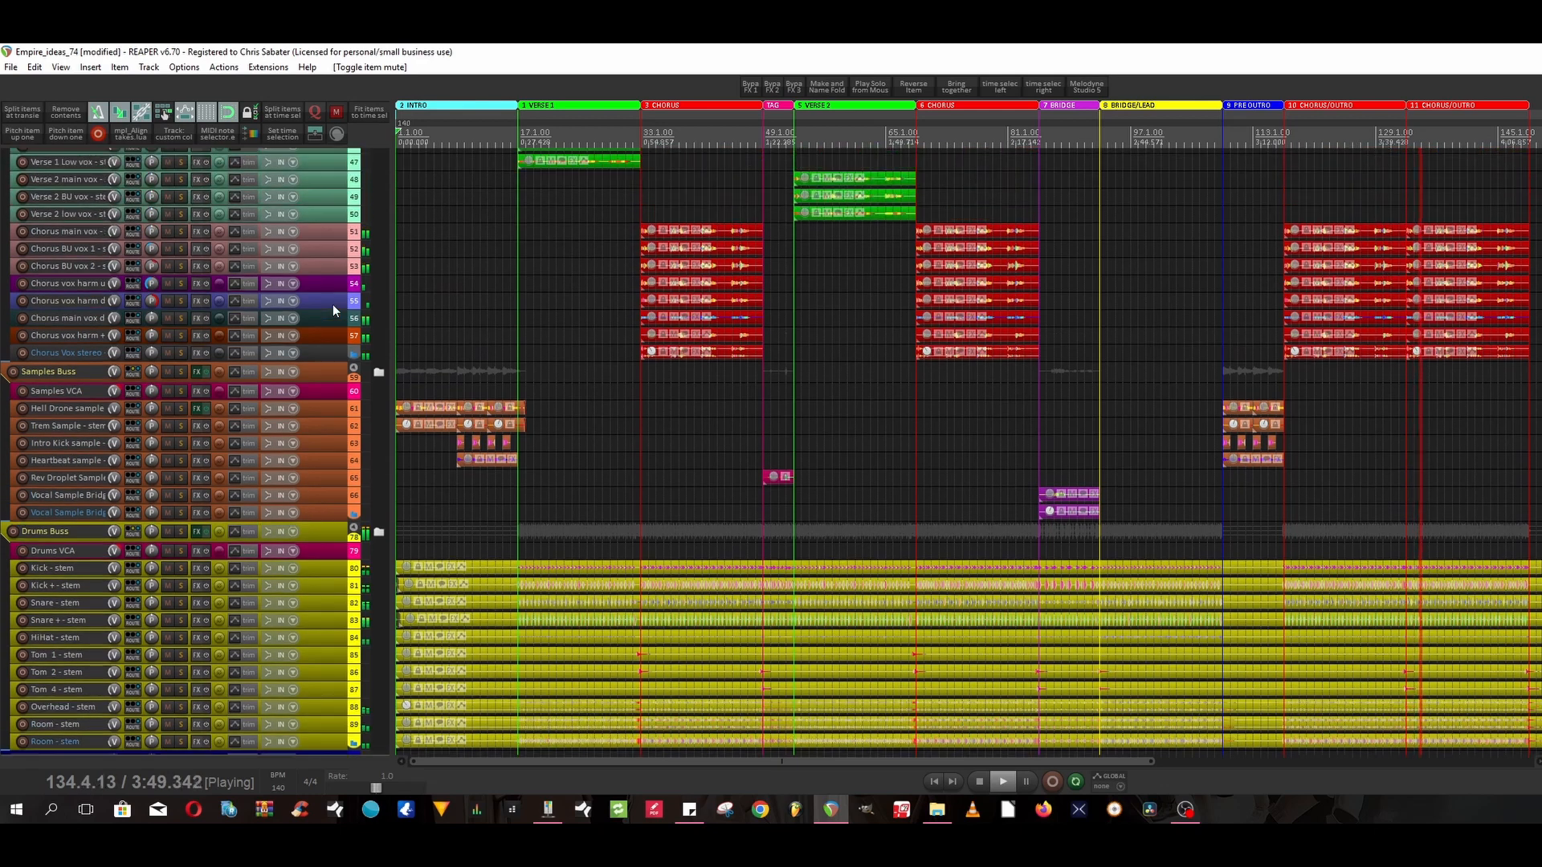
scroll(334, 311, up, 9)
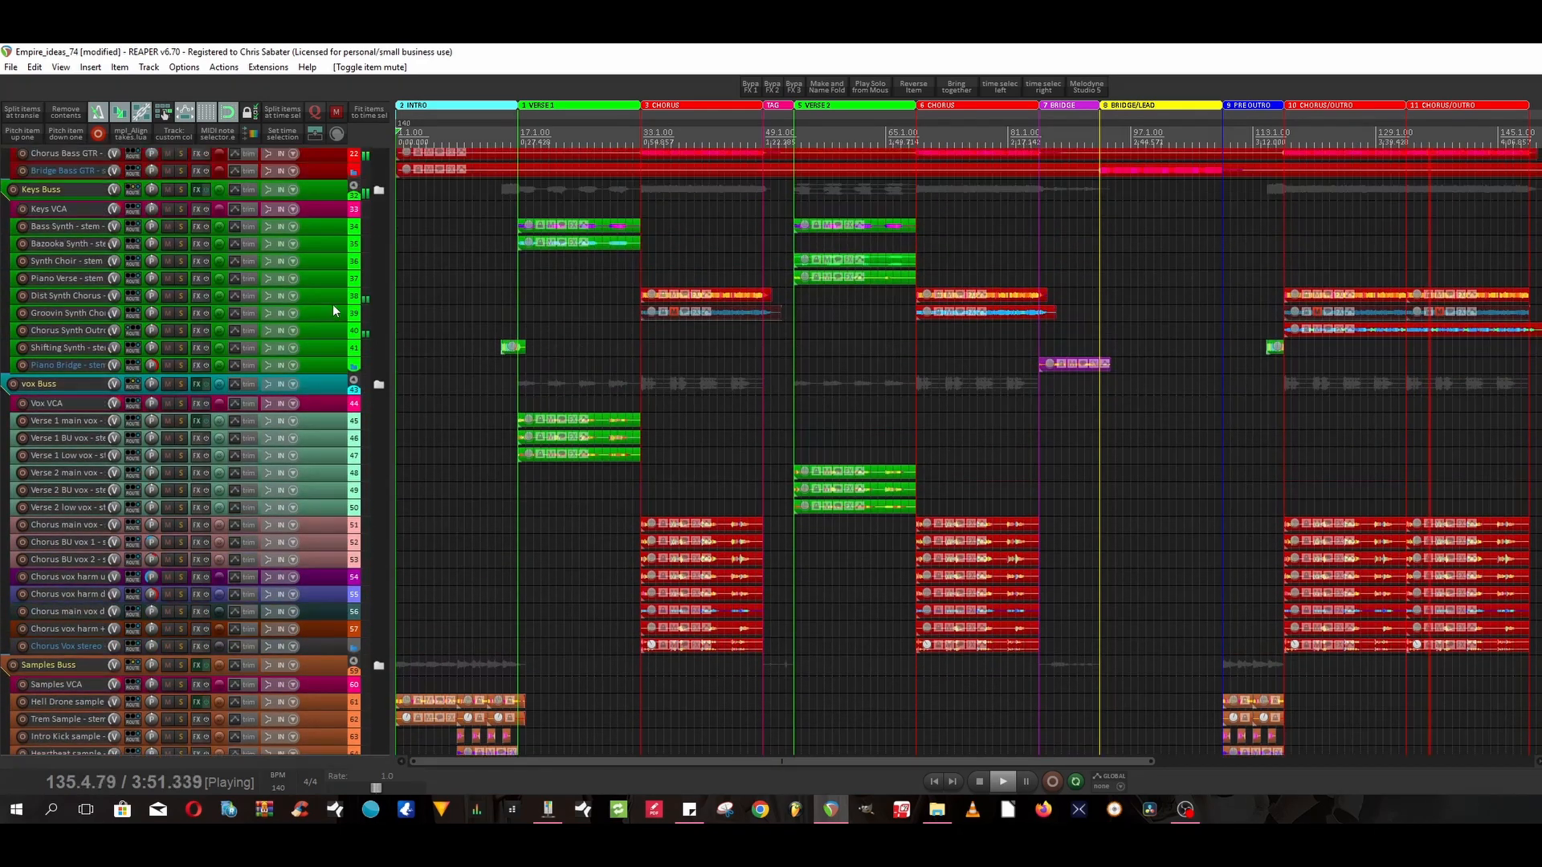
scroll(334, 310, up, 8)
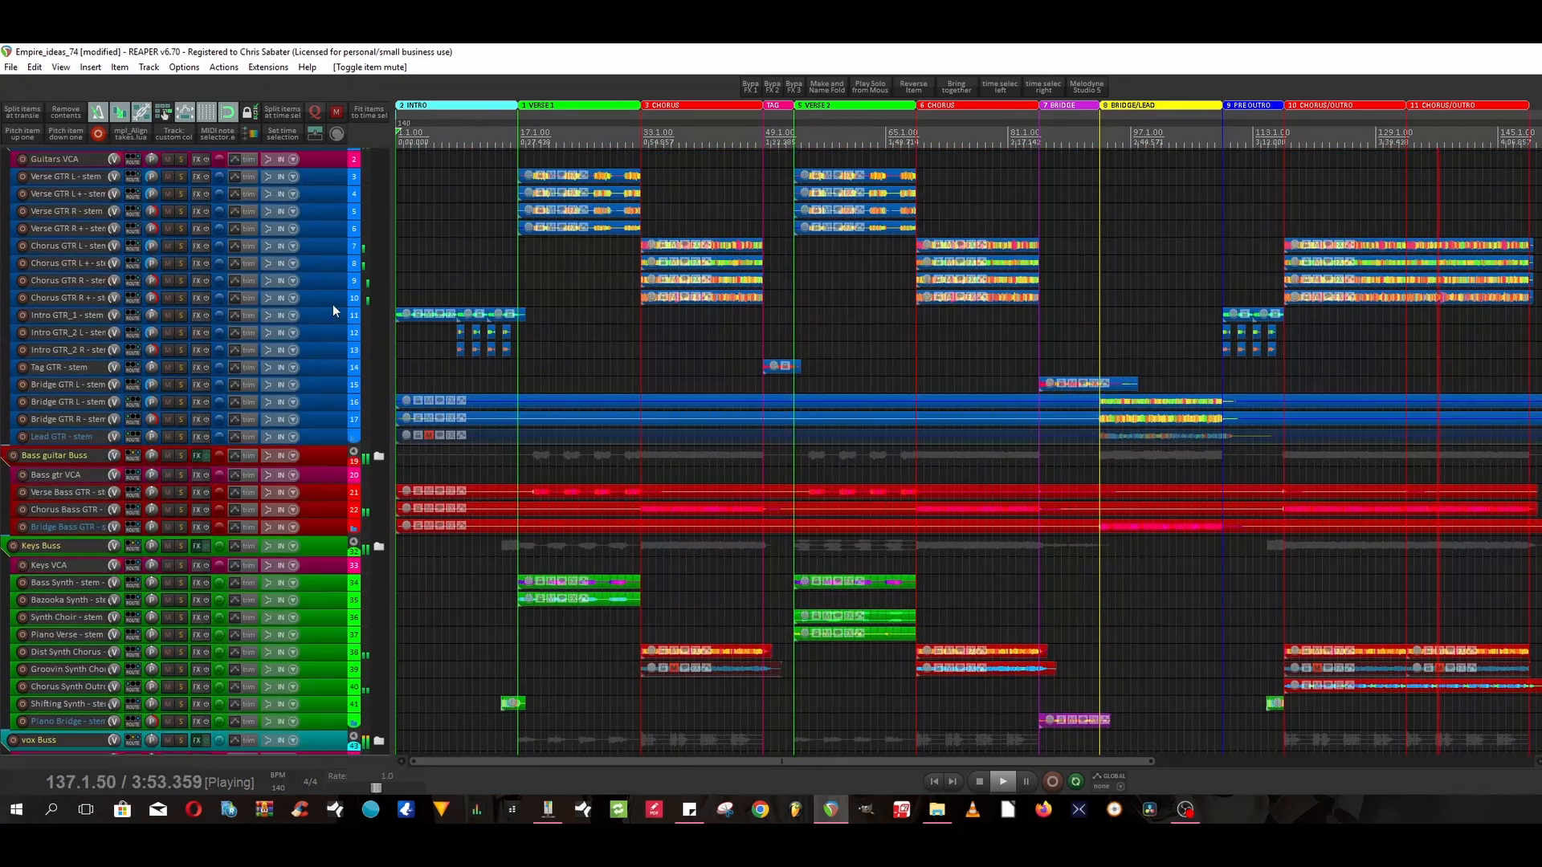
scroll(334, 310, up, 1)
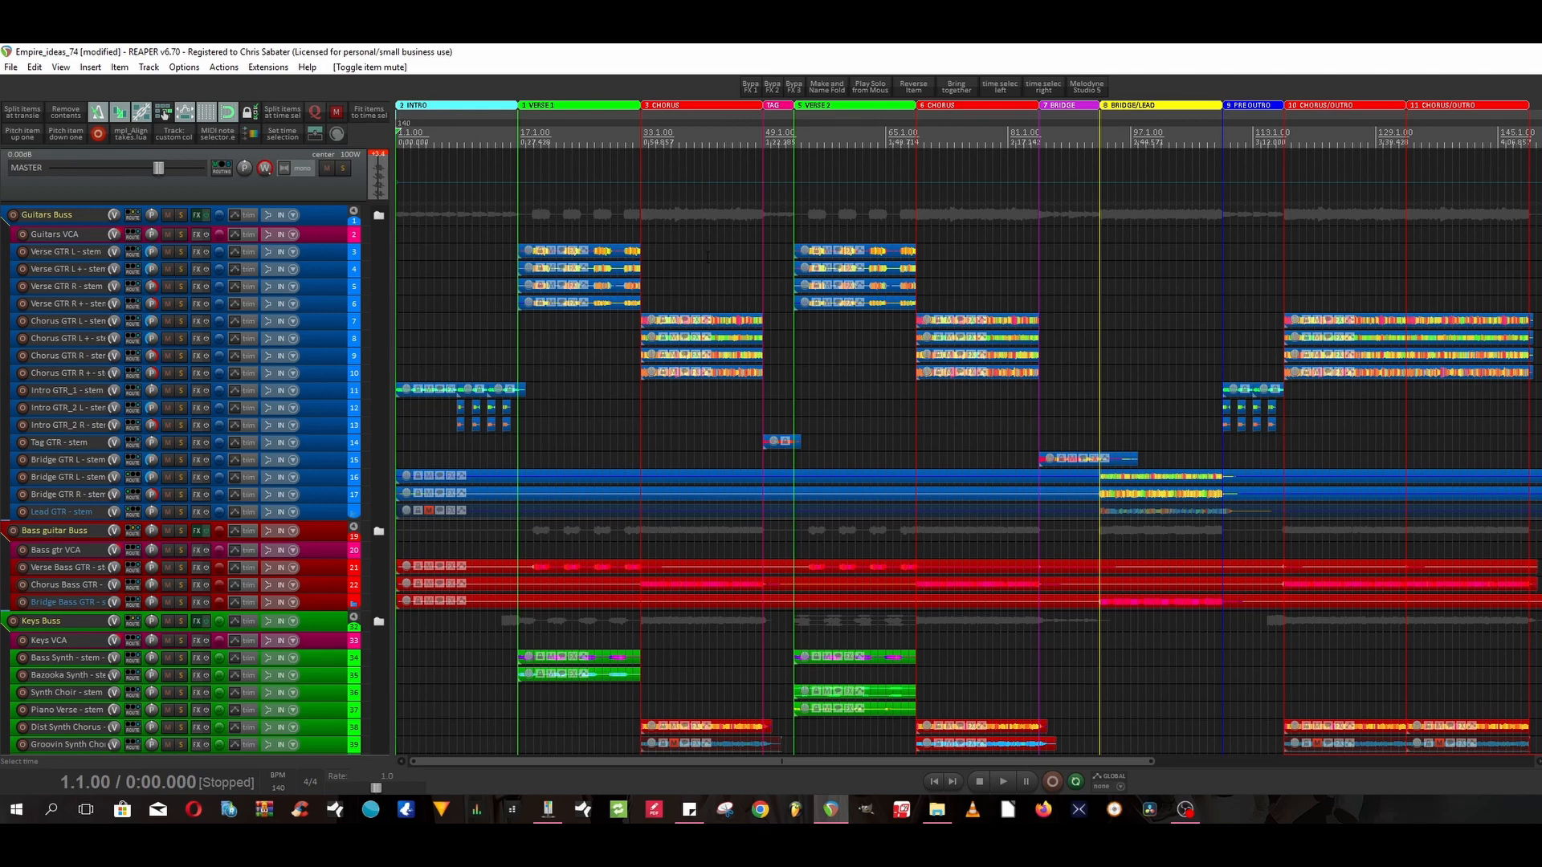
With playback stopped at the project start, examine the bass, keys, vocal, sample and drum stems down to the Pre Master Buss.
scroll(334, 284, down, 10)
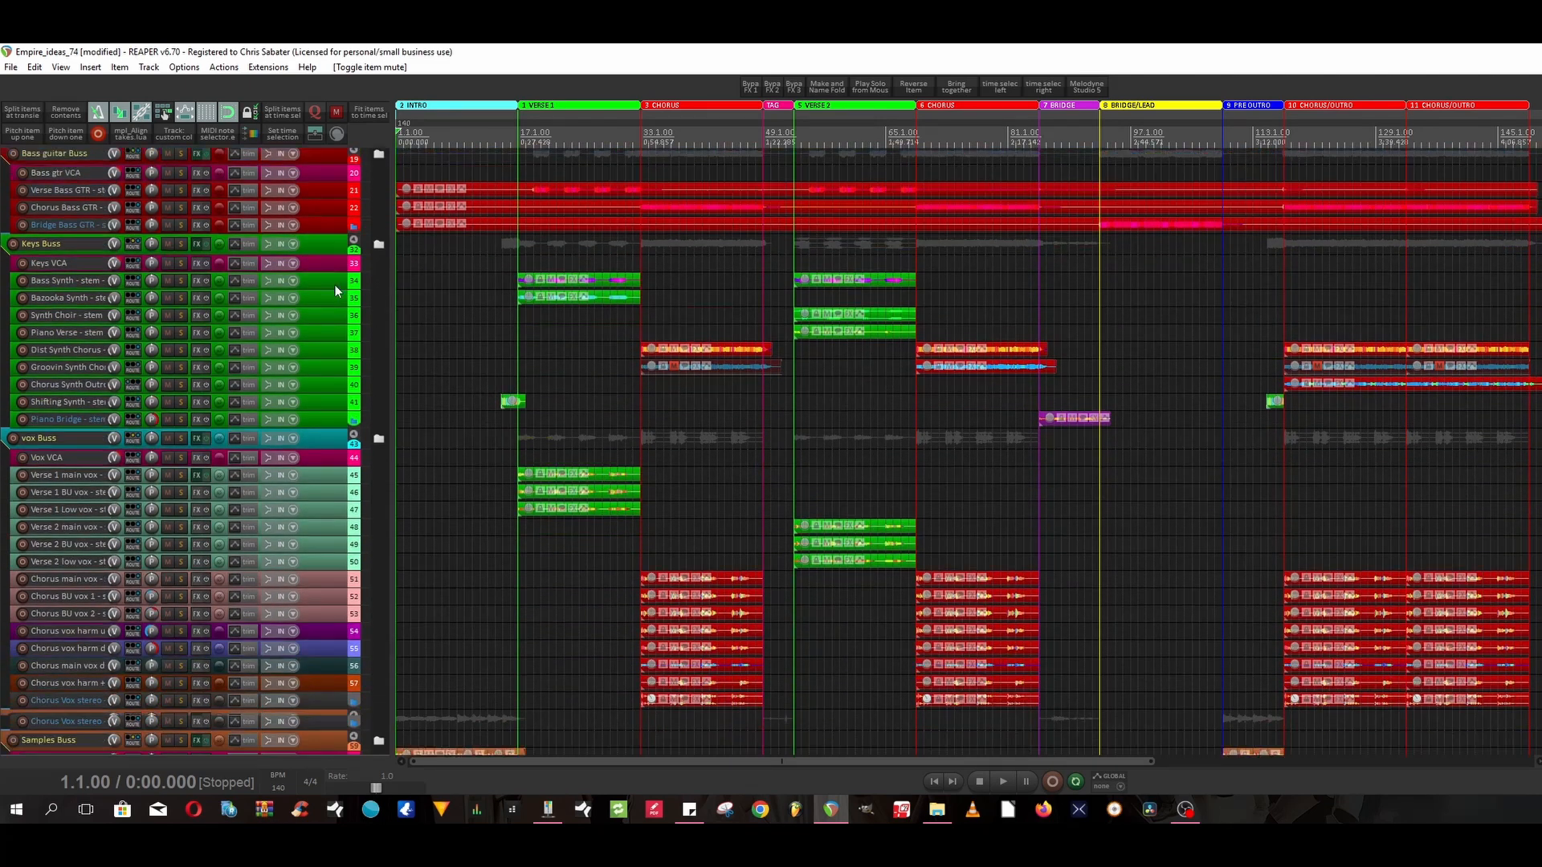
scroll(334, 286, down, 6)
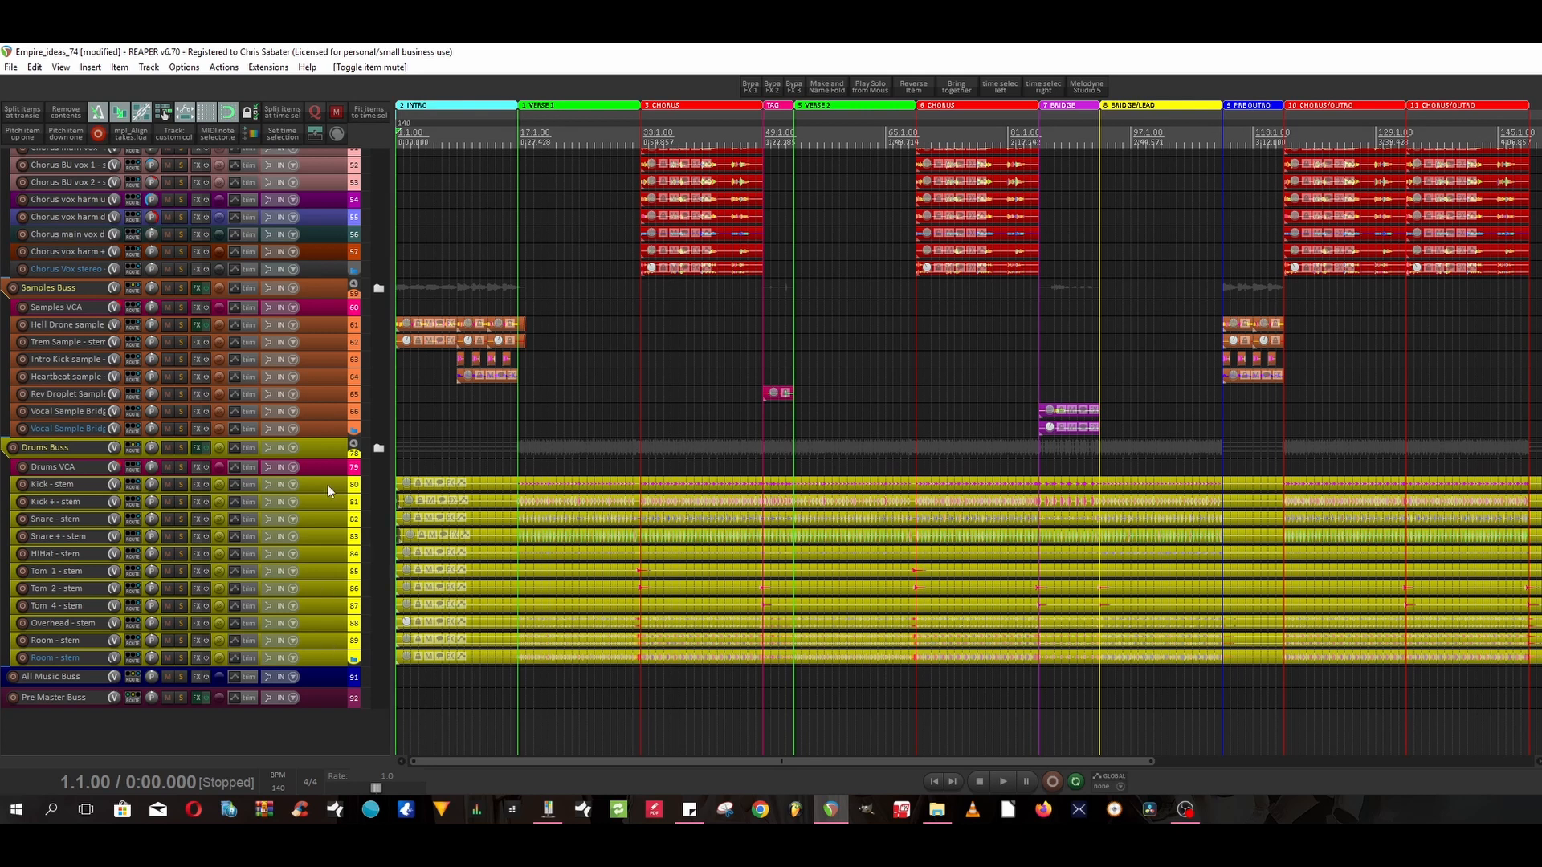
scroll(328, 485, up, 1)
scroll(336, 484, down, 1)
scroll(330, 485, up, 8)
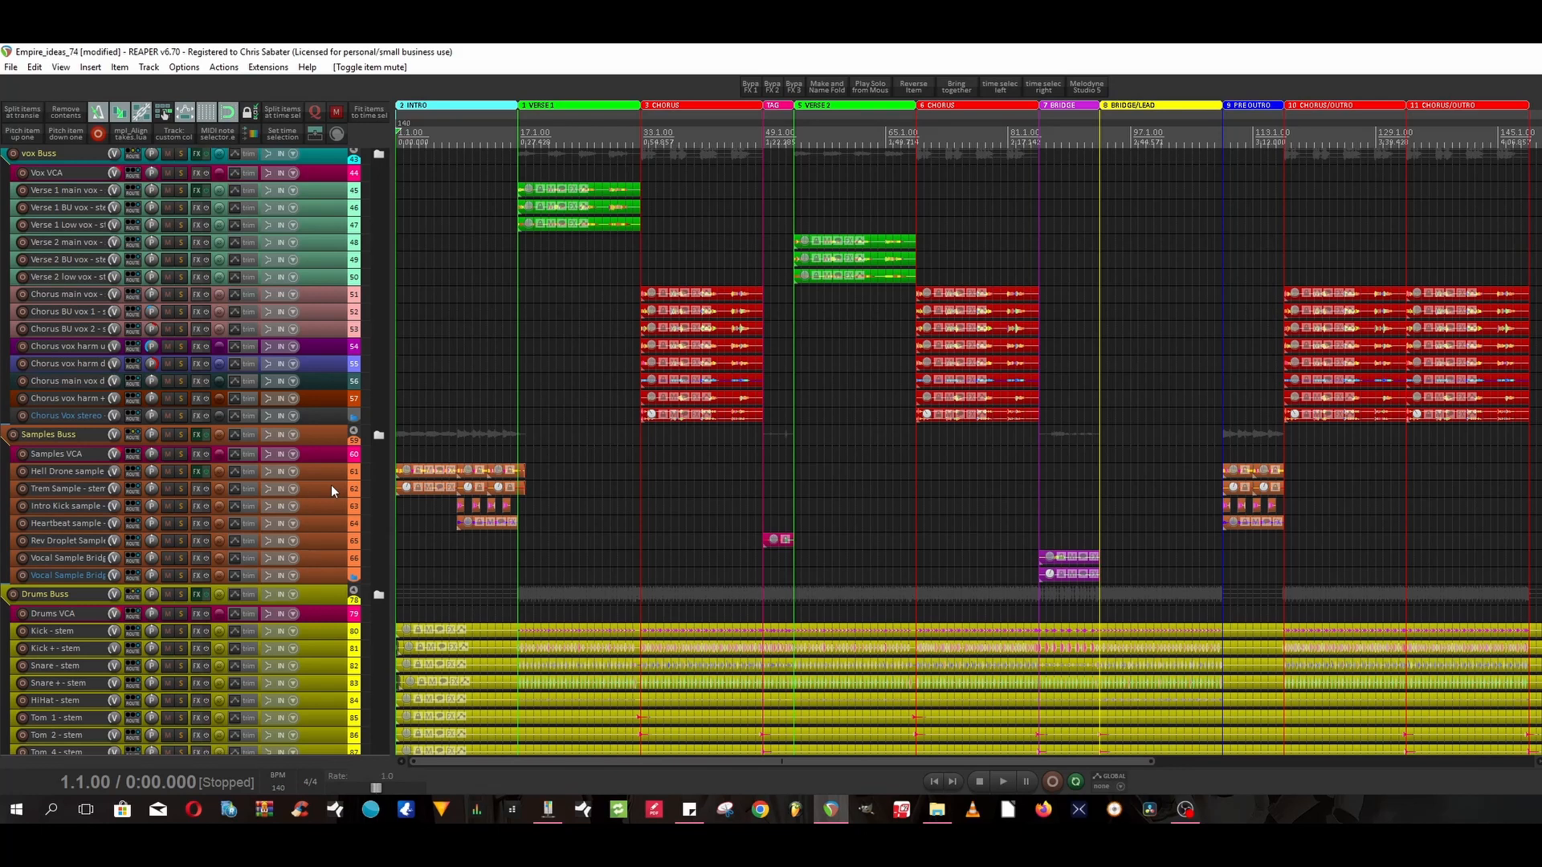
scroll(331, 489, down, 8)
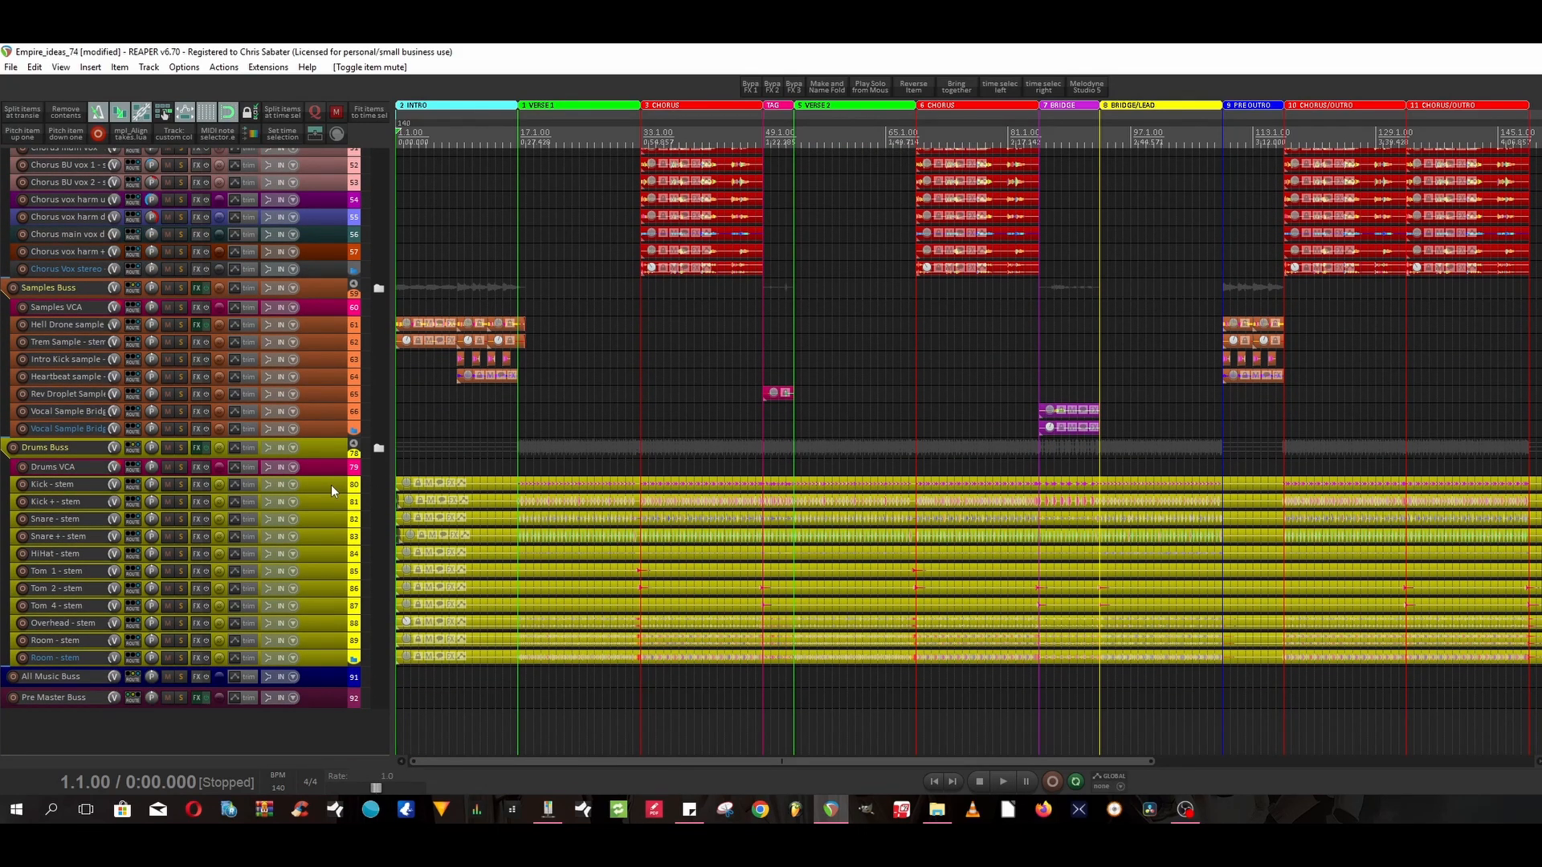
scroll(331, 485, up, 1)
scroll(331, 485, down, 1)
Locate the Consolidate/Export tracks command without running it, and return to the Guitars Buss and its stems.
click(11, 68)
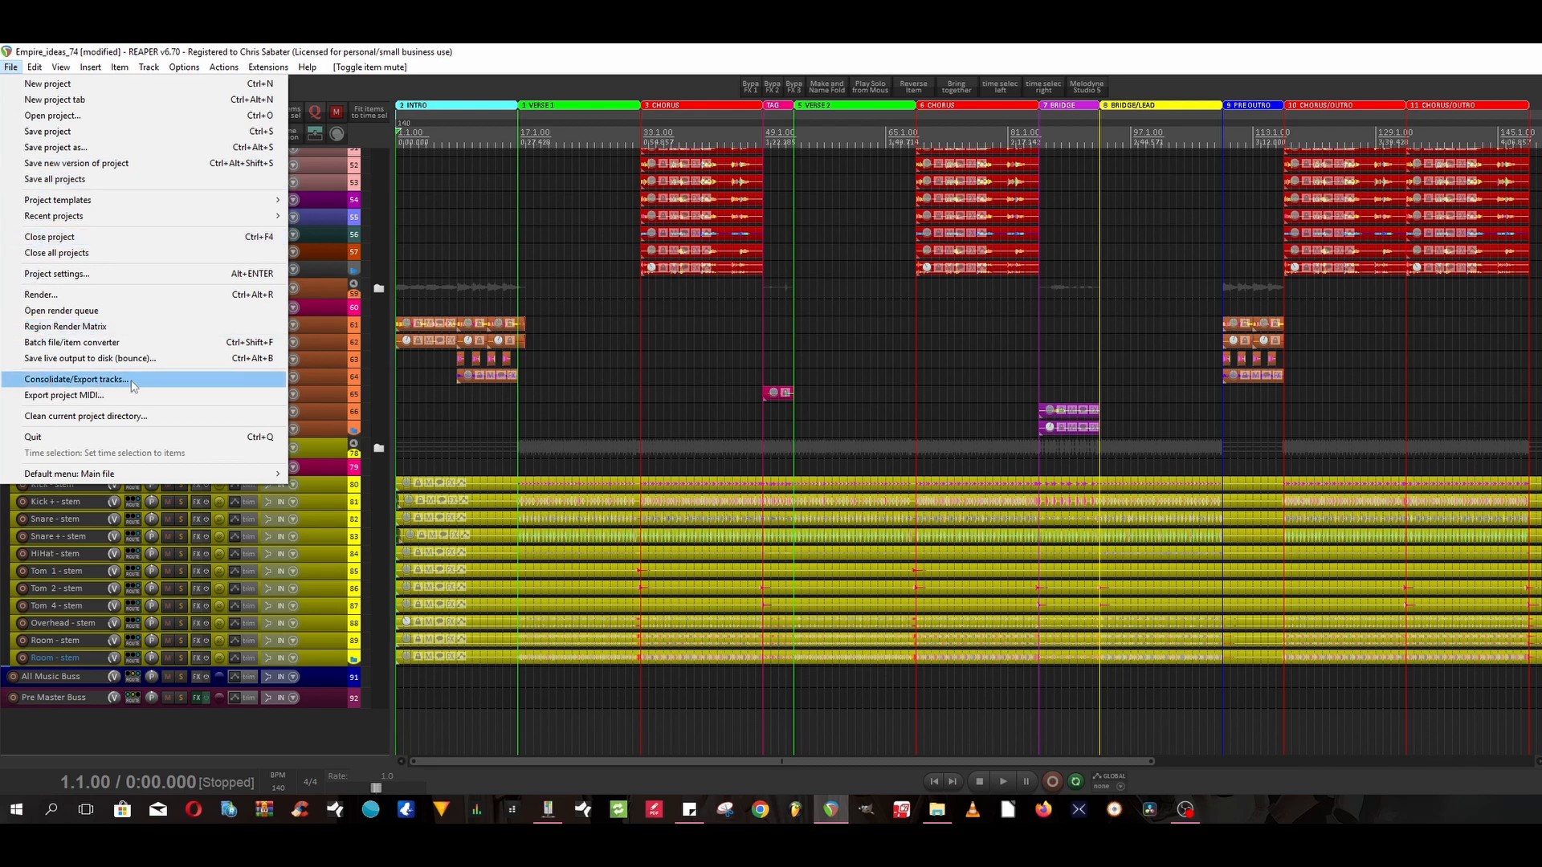
click(372, 138)
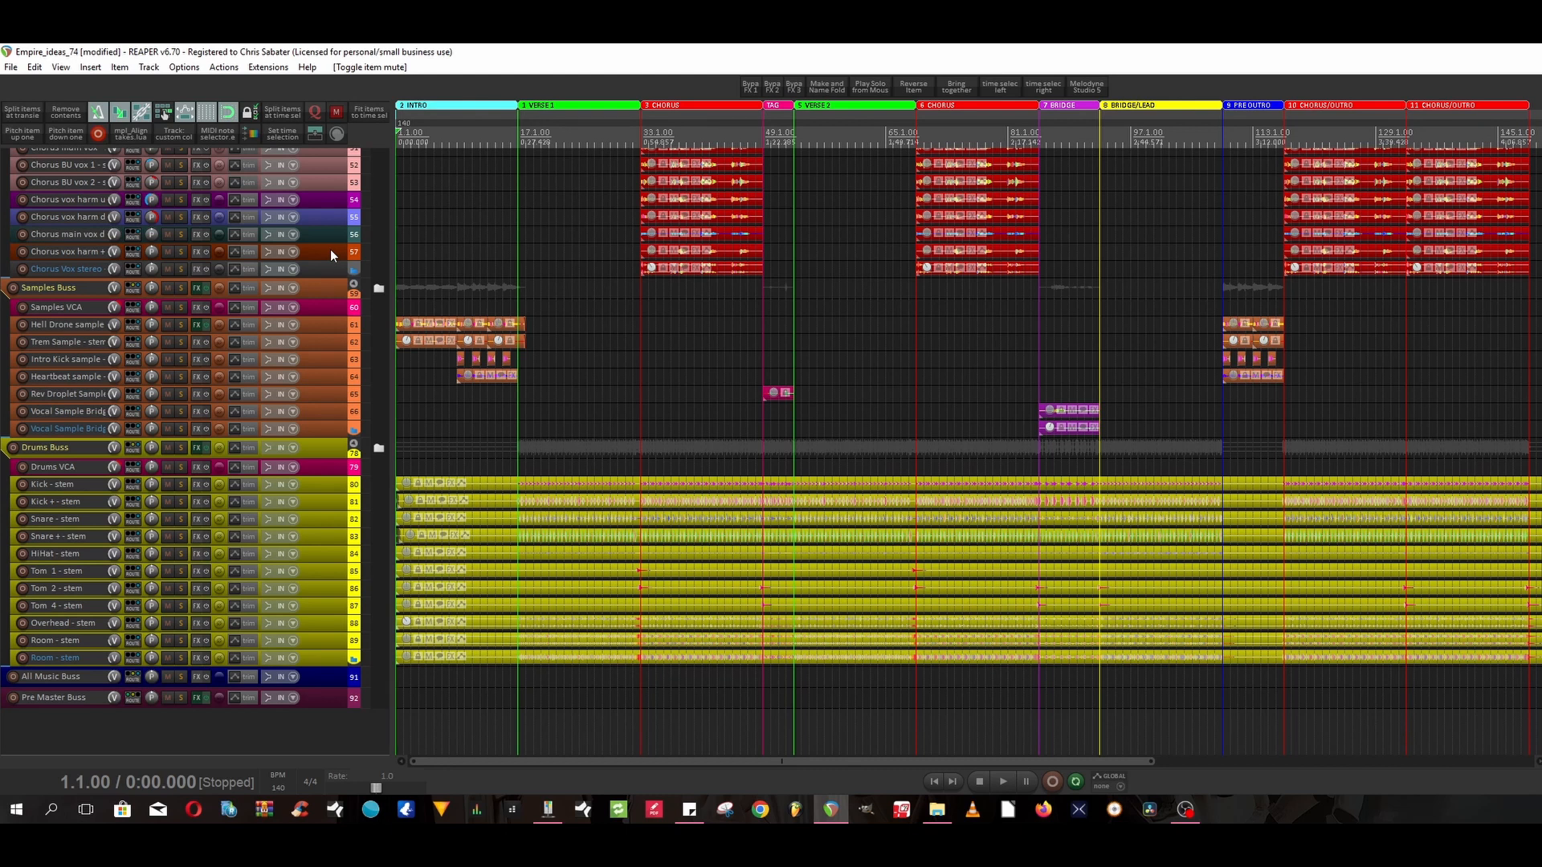
scroll(331, 254, up, 15)
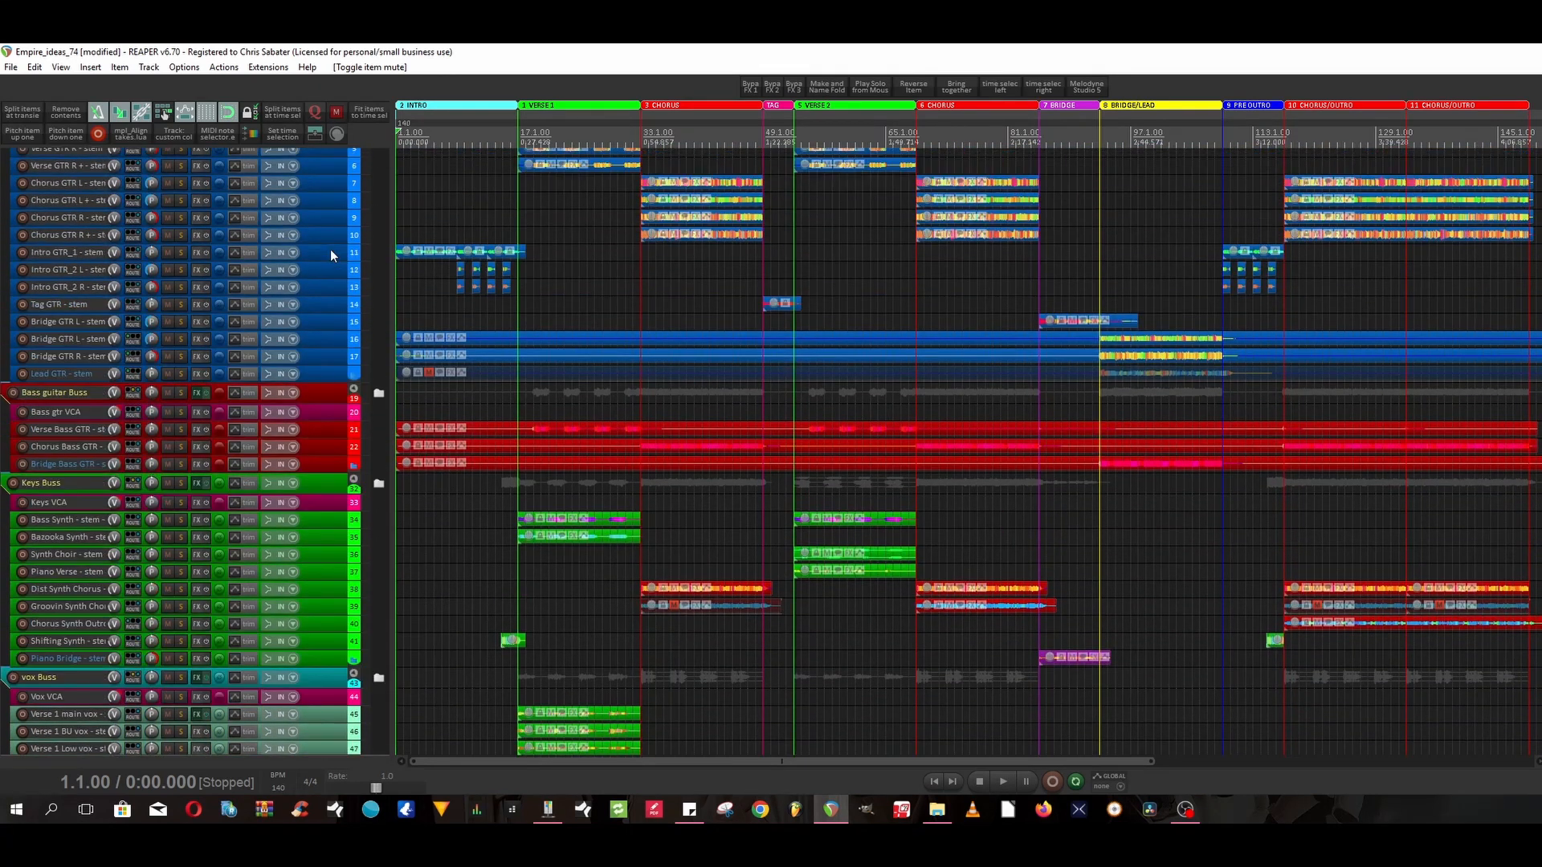
scroll(331, 254, up, 1)
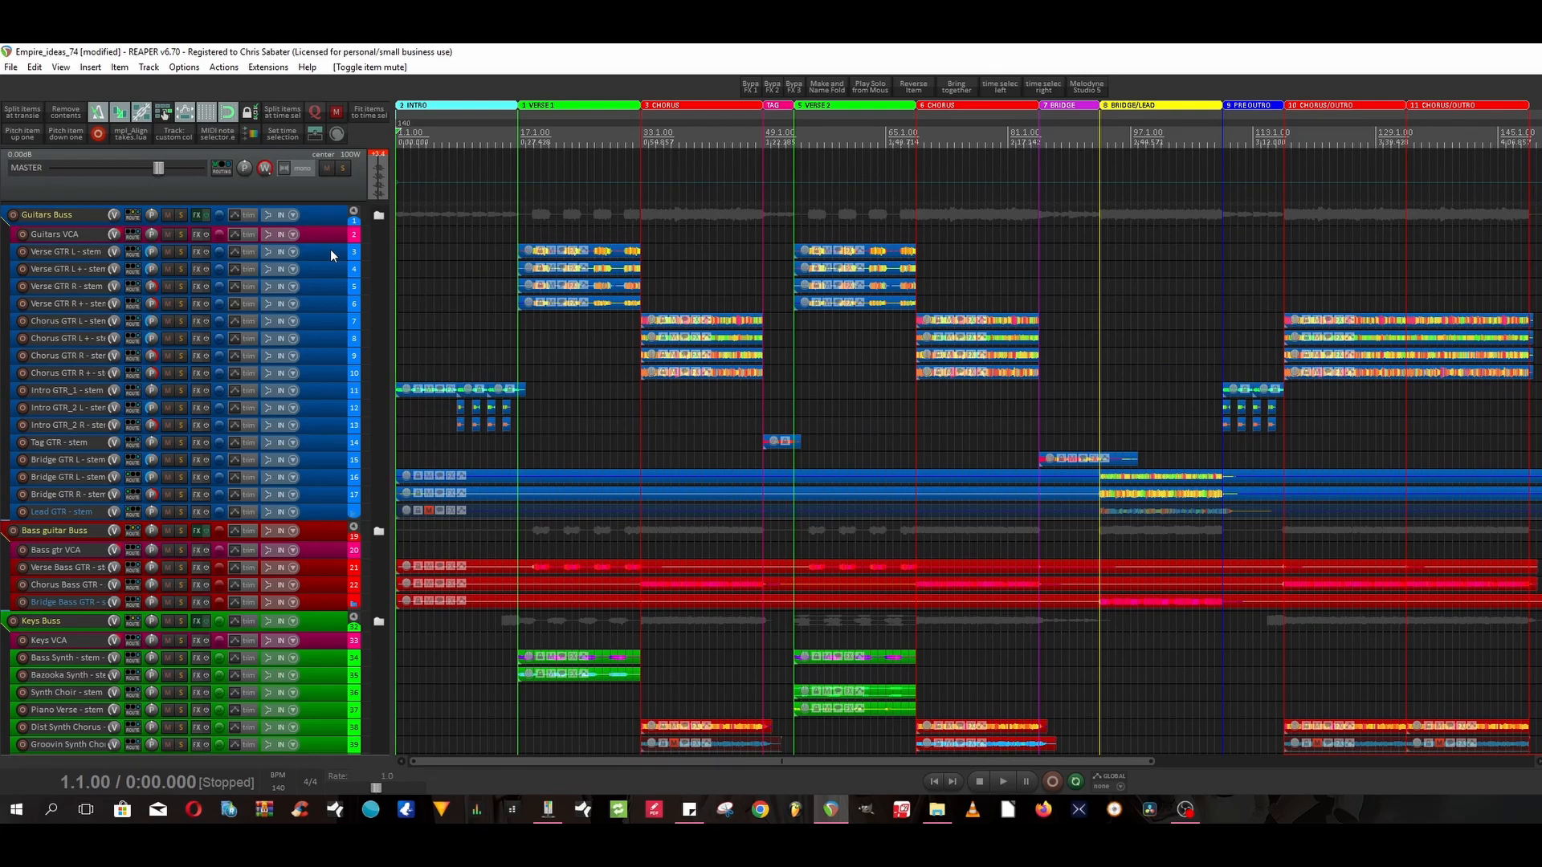